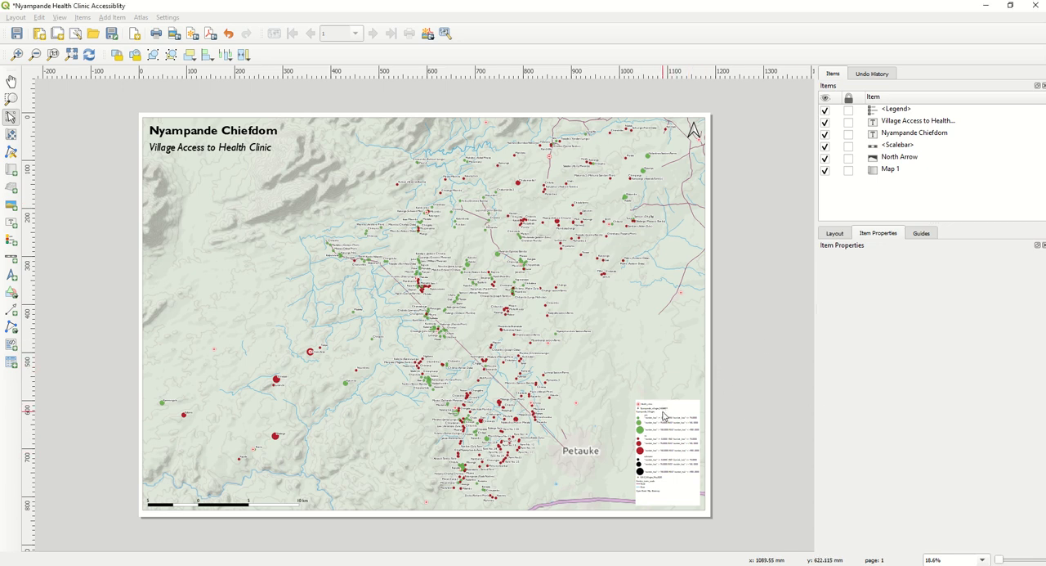
# - Select the map legend in the print layout and turn off automatic updating of its items
pyautogui.click(666, 416)
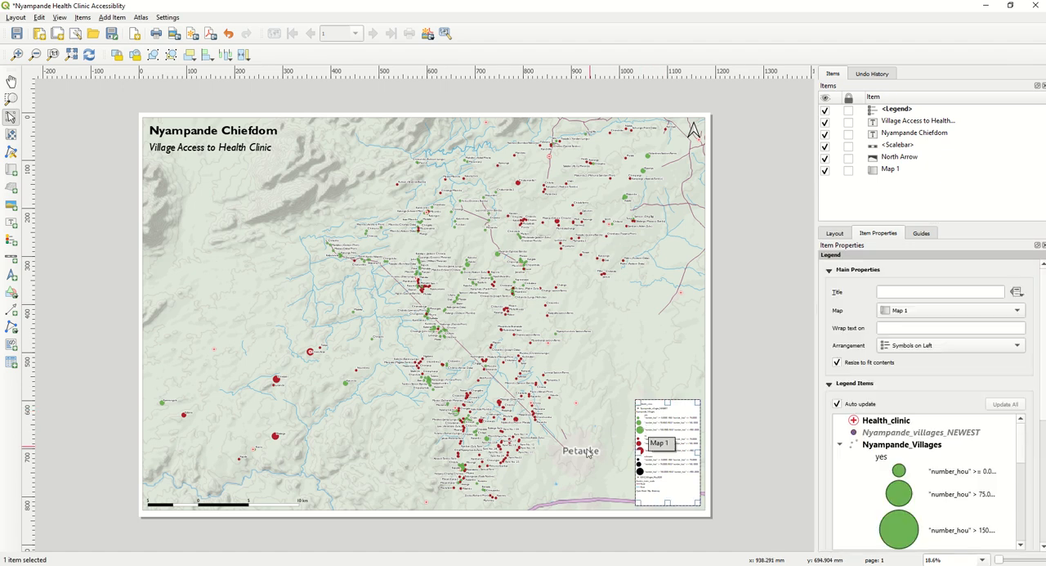
pyautogui.click(296, 564)
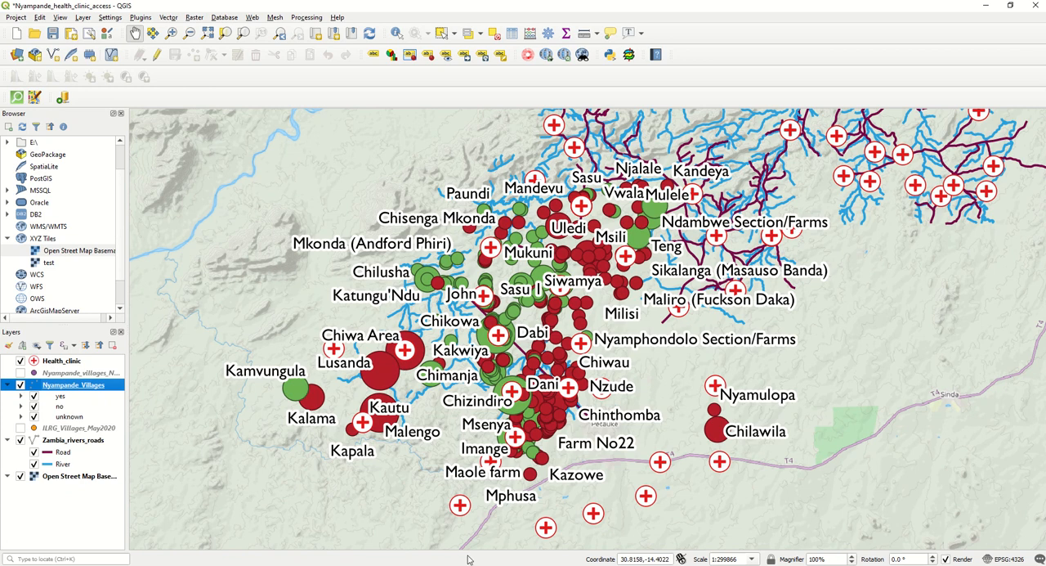
pyautogui.click(555, 546)
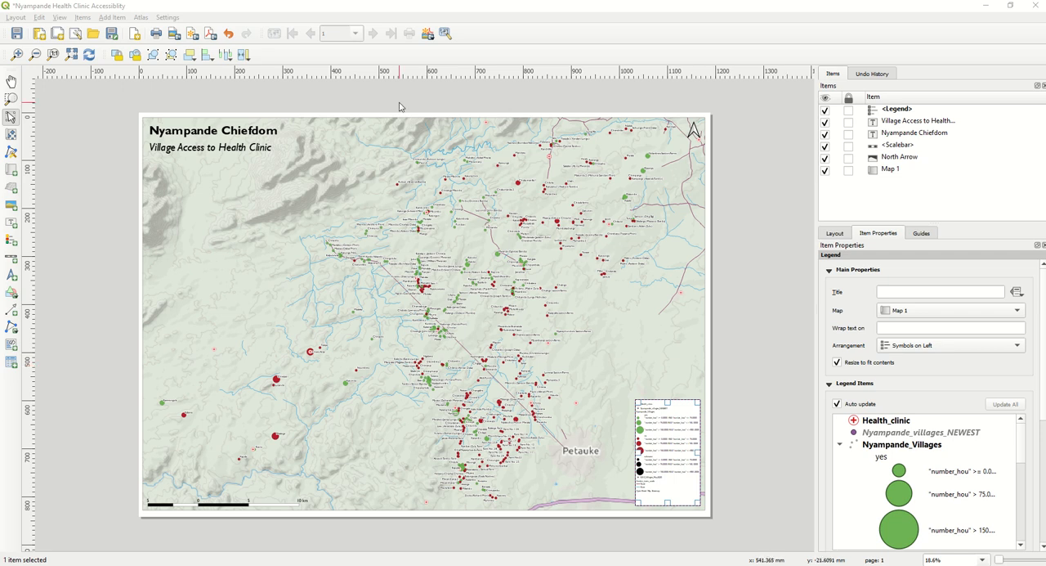
pyautogui.click(18, 55)
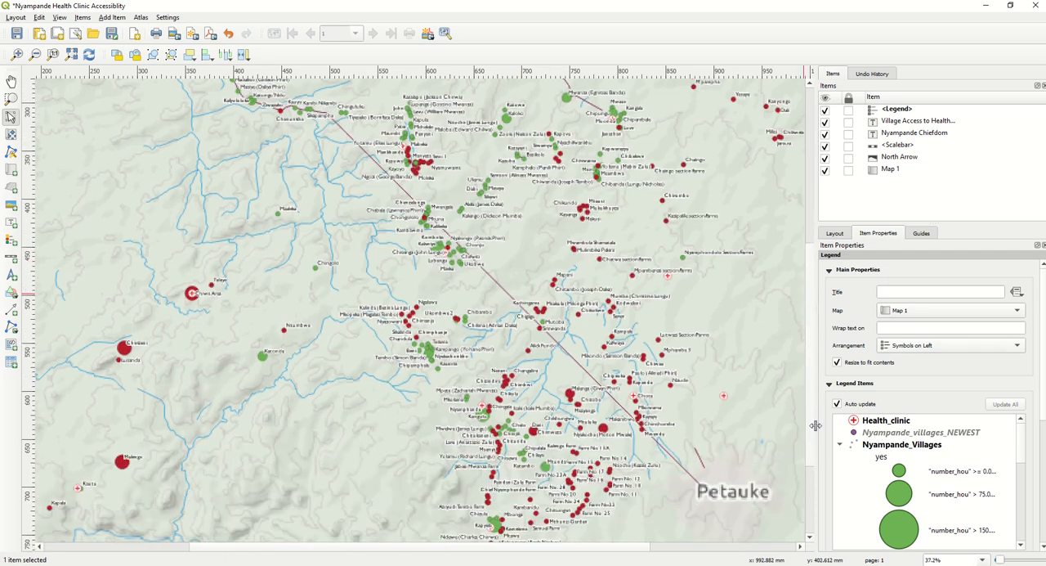
pyautogui.moveTo(810, 420); pyautogui.dragTo(812, 462)
pyautogui.moveTo(642, 546); pyautogui.dragTo(788, 546)
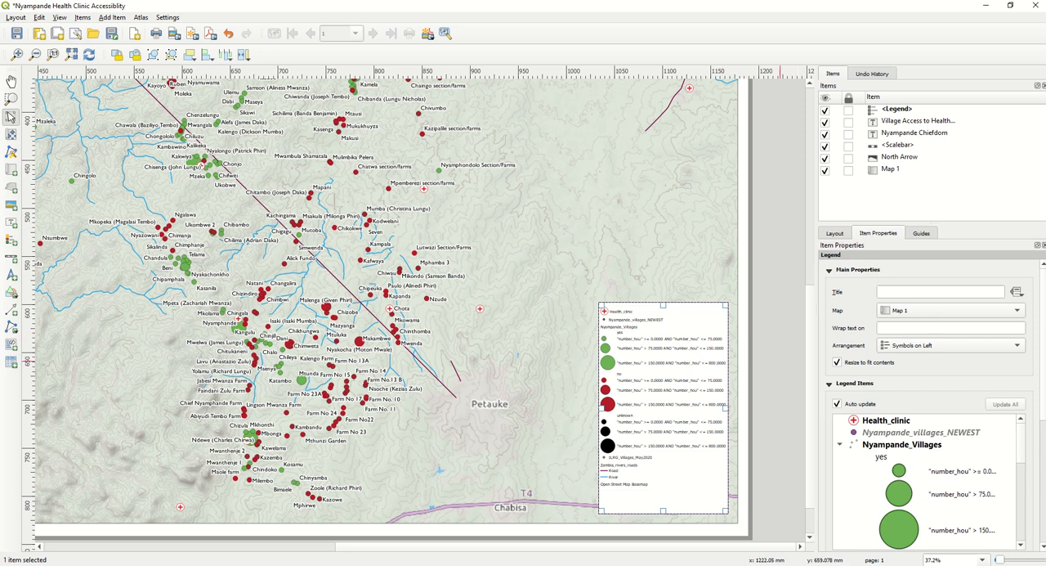
pyautogui.moveTo(1042, 373); pyautogui.dragTo(1043, 422)
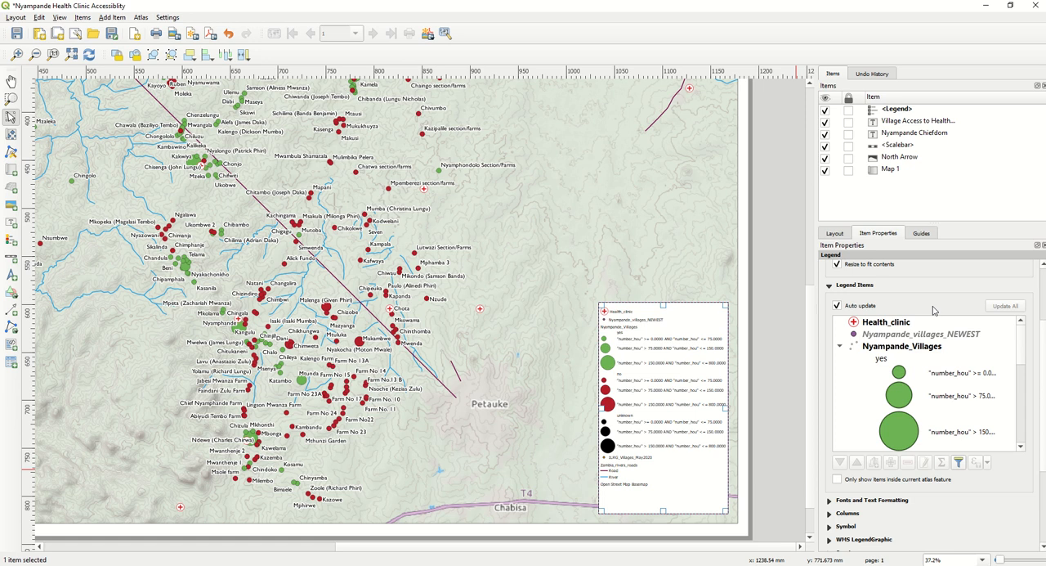
pyautogui.click(837, 307)
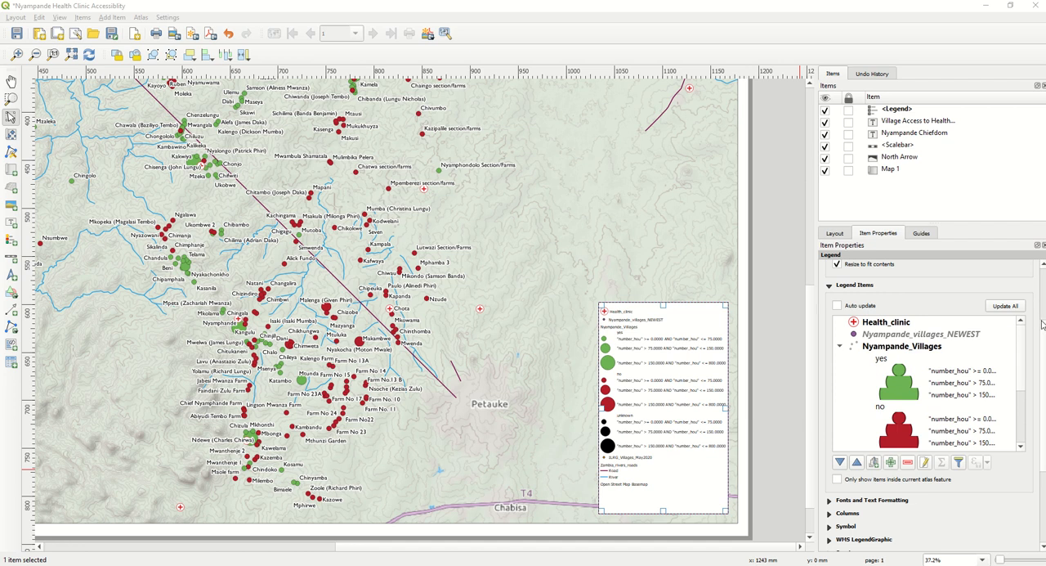
# - Remove the Open Street Map Basemap, ILRG_Villages_May2020 and Nyampande_villages_NEWEST entries from the legend
pyautogui.scroll(-1, 1041, 337)
pyautogui.scroll(-4, 1019, 334)
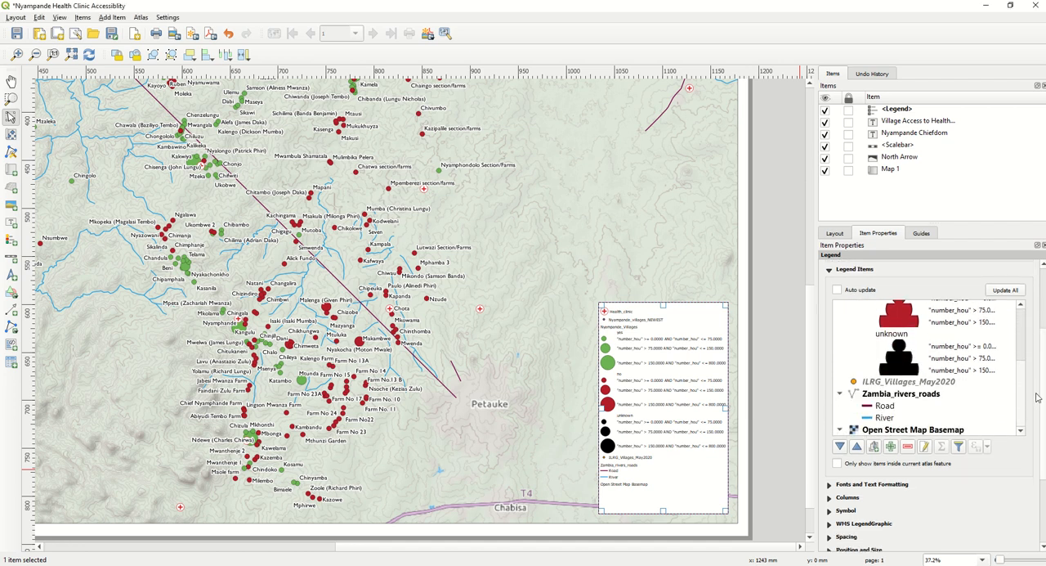
pyautogui.click(905, 433)
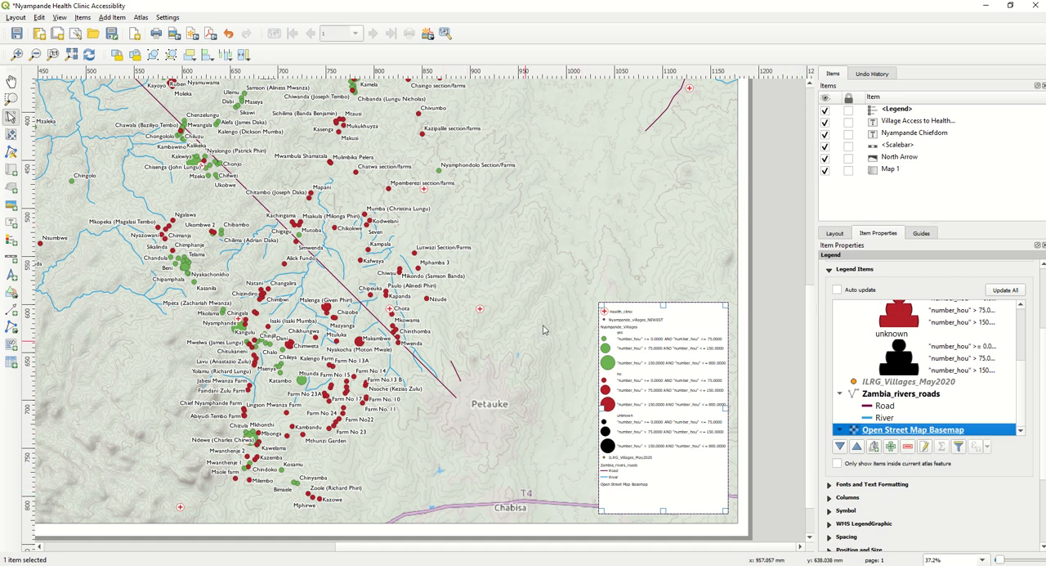
pyautogui.click(908, 447)
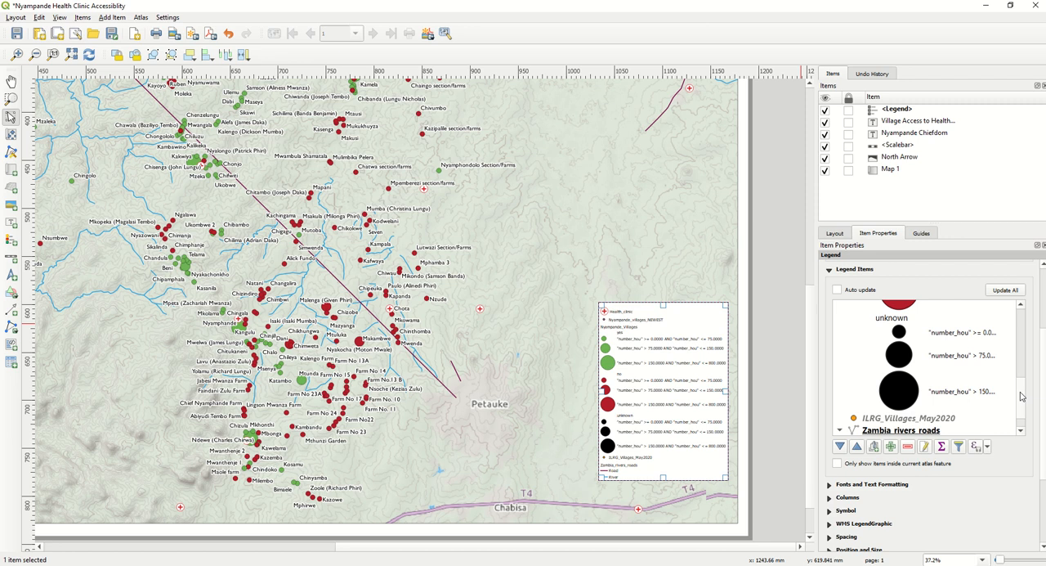
pyautogui.scroll(-1, 1020, 405)
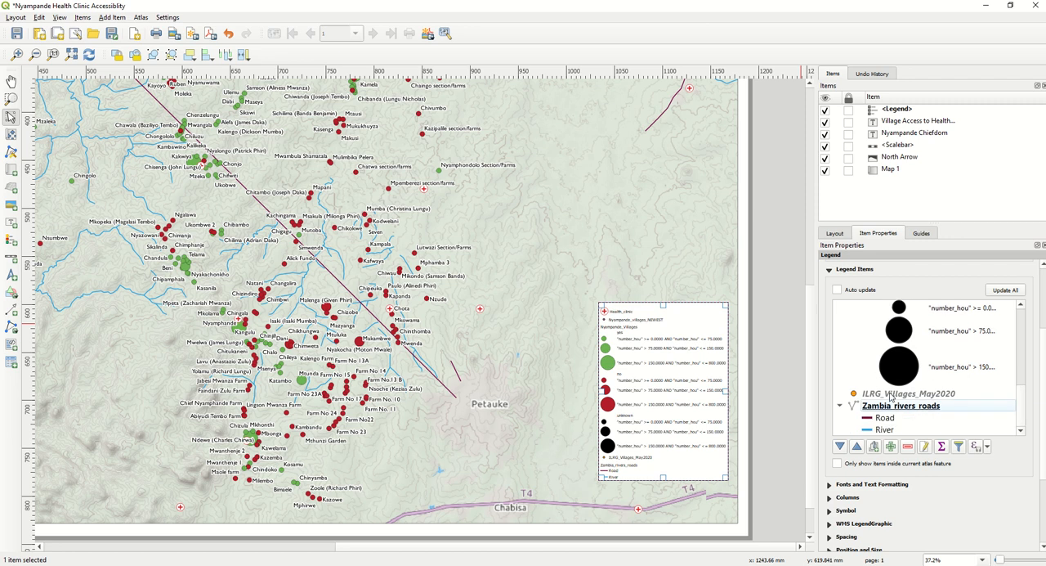
pyautogui.click(890, 395)
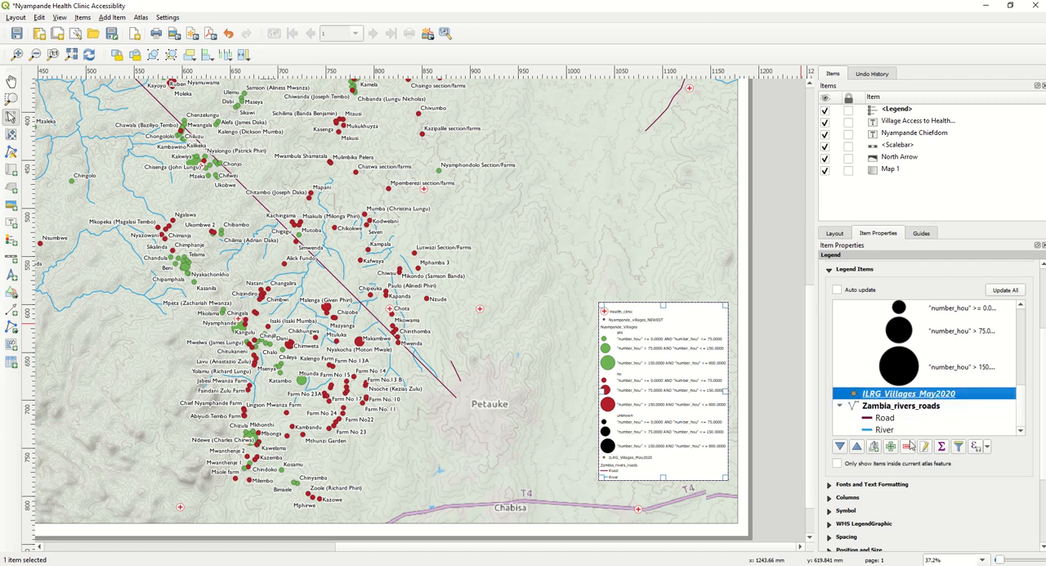
pyautogui.click(909, 447)
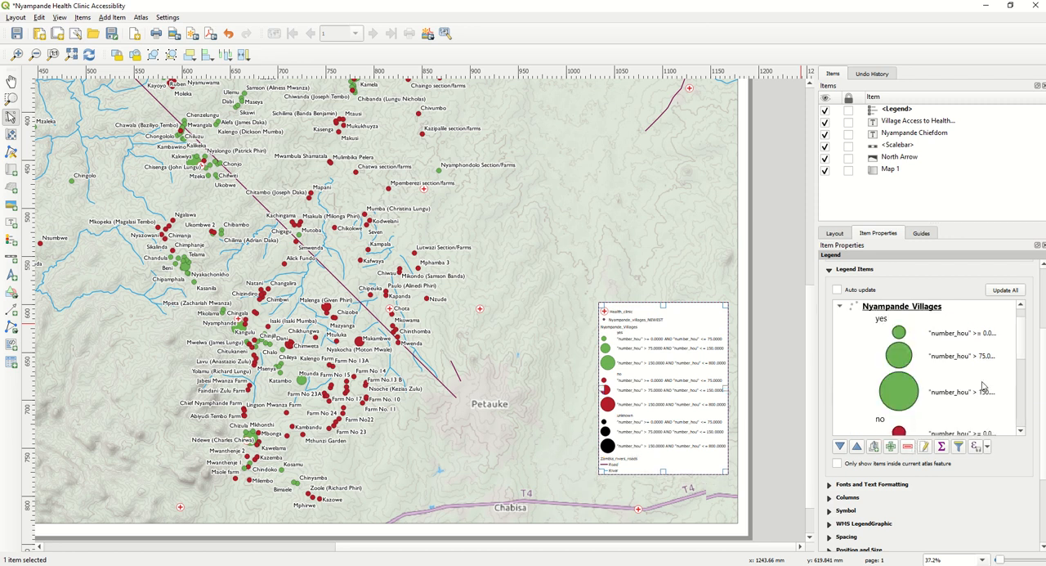
pyautogui.scroll(1, 940, 359)
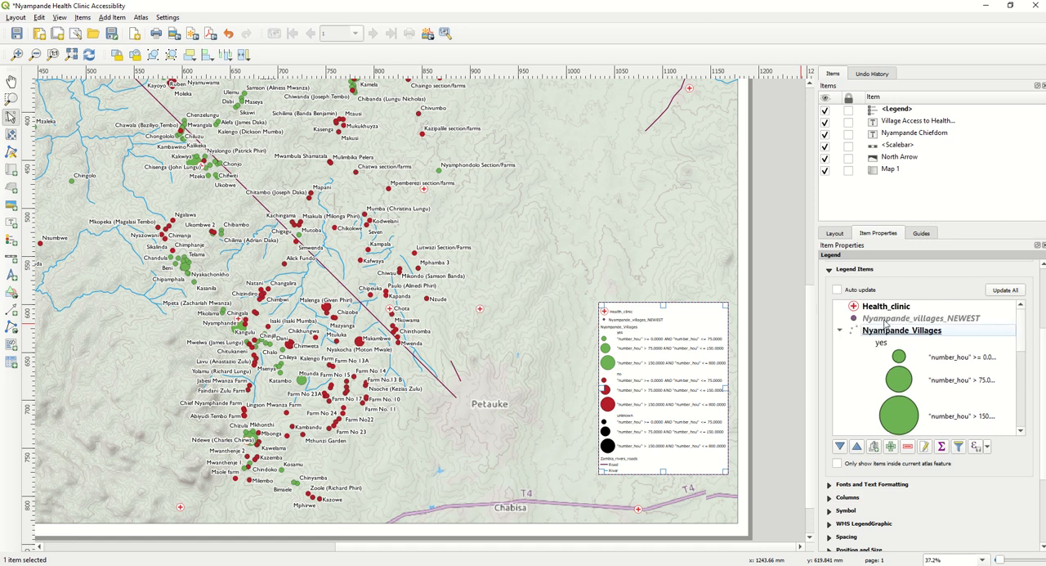
pyautogui.click(885, 321)
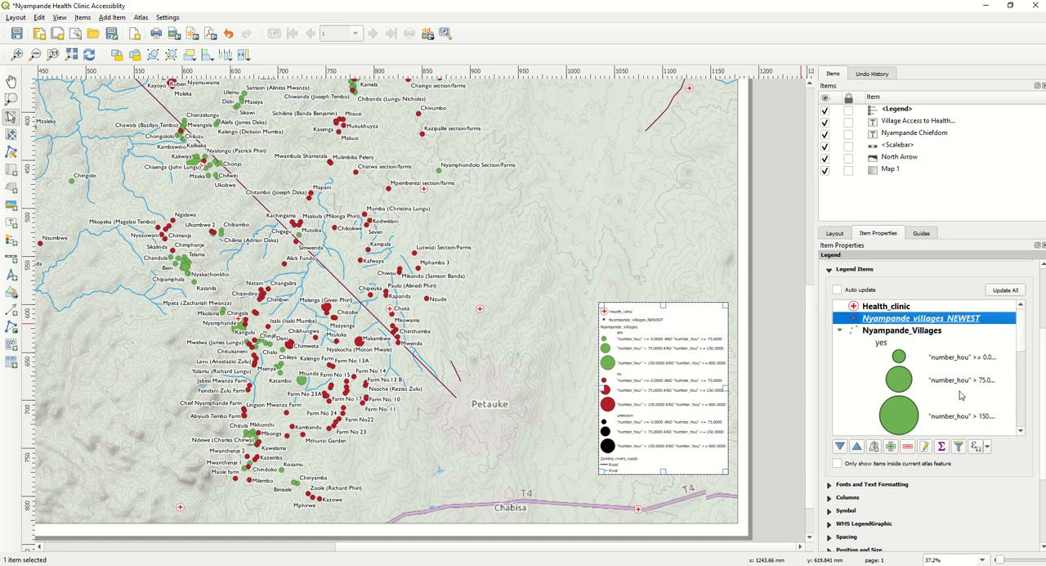
pyautogui.click(907, 448)
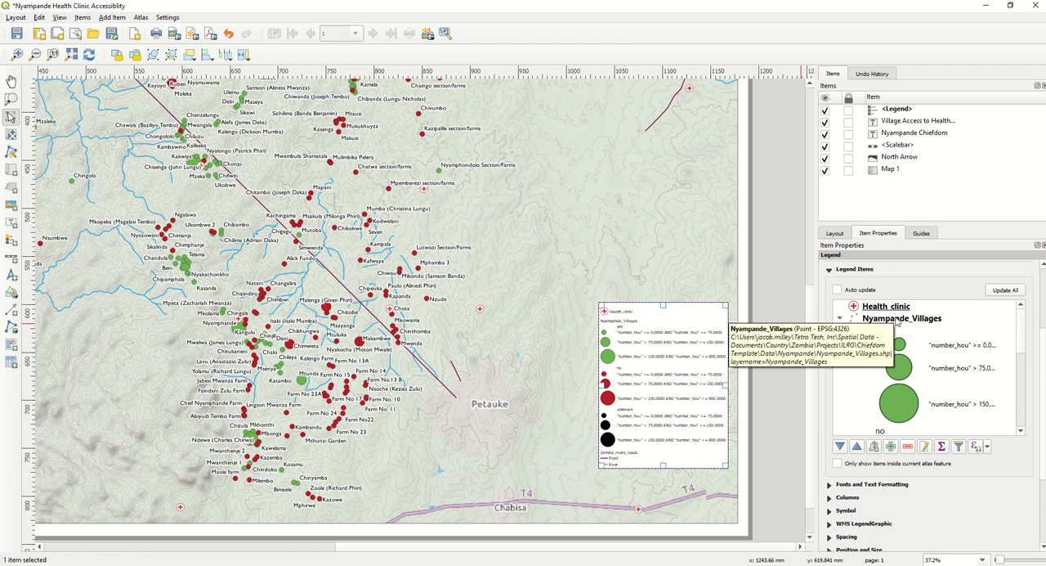
# - Rename the Health_clinic legend entry as "Health clinic"
pyautogui.scroll(-8, 903, 360)
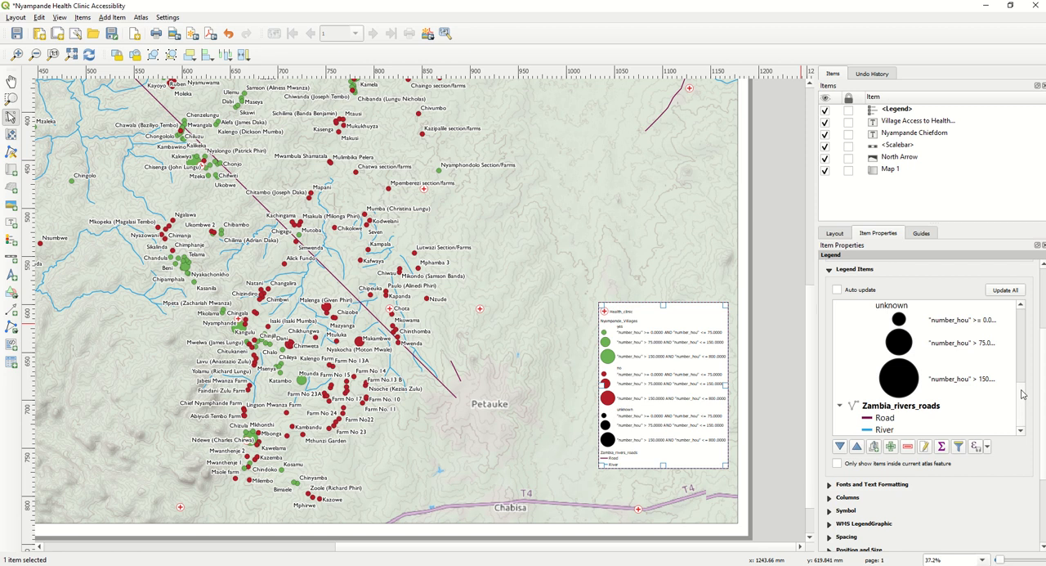
pyautogui.moveTo(1024, 395); pyautogui.dragTo(1020, 319)
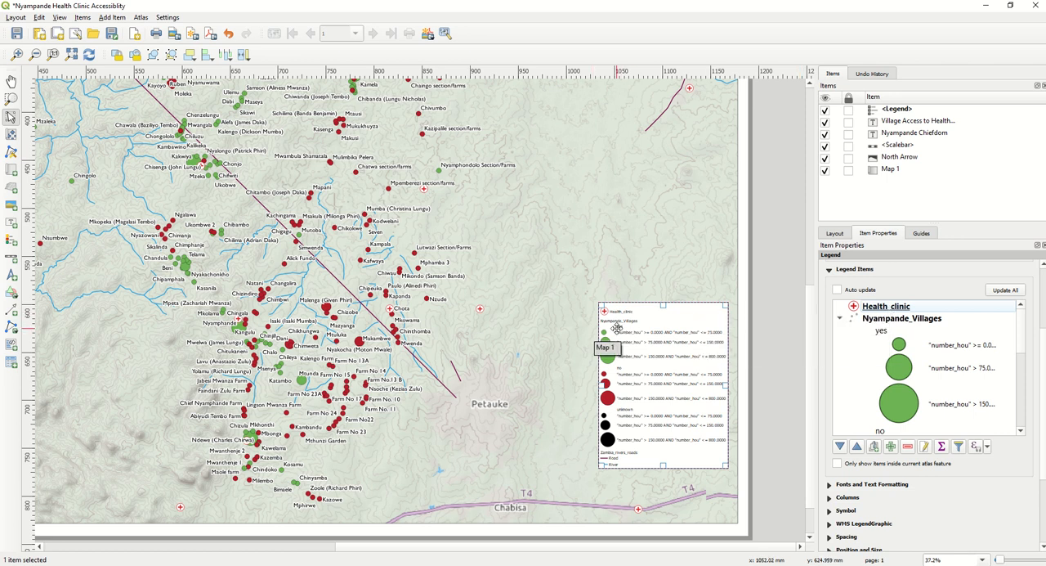
pyautogui.doubleClick(887, 307)
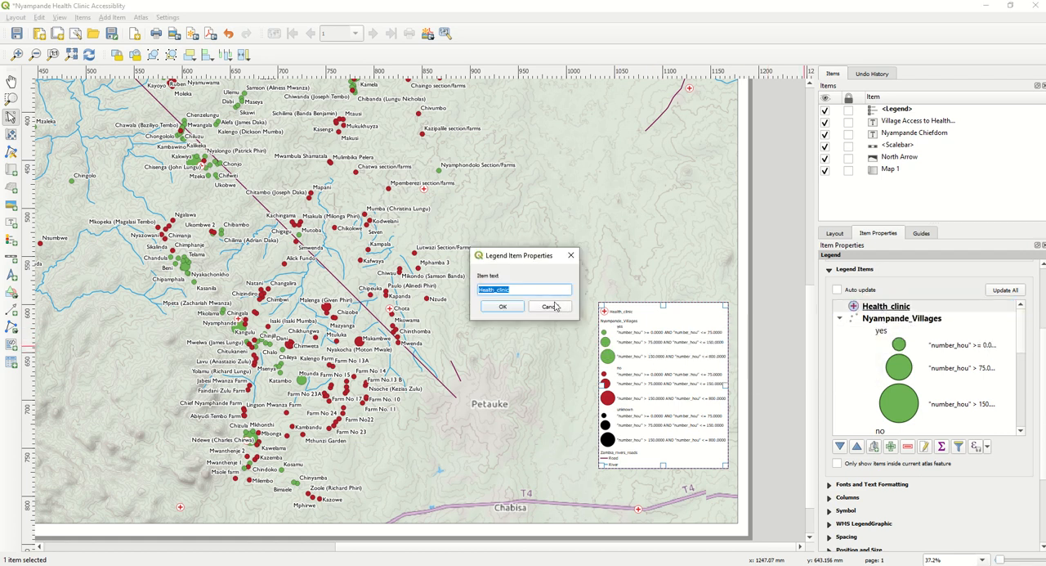
pyautogui.click(497, 291)
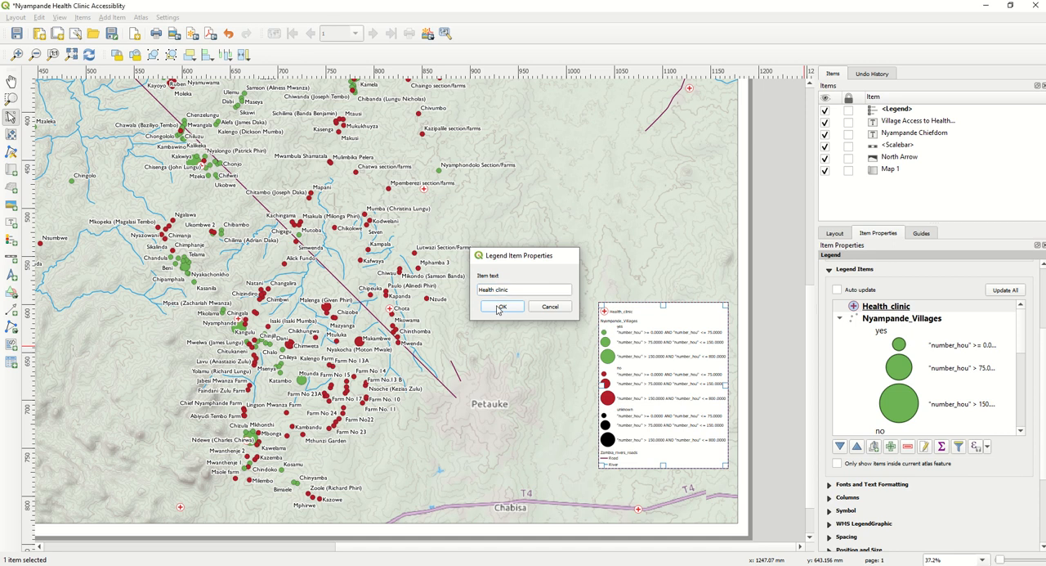
pyautogui.click(502, 306)
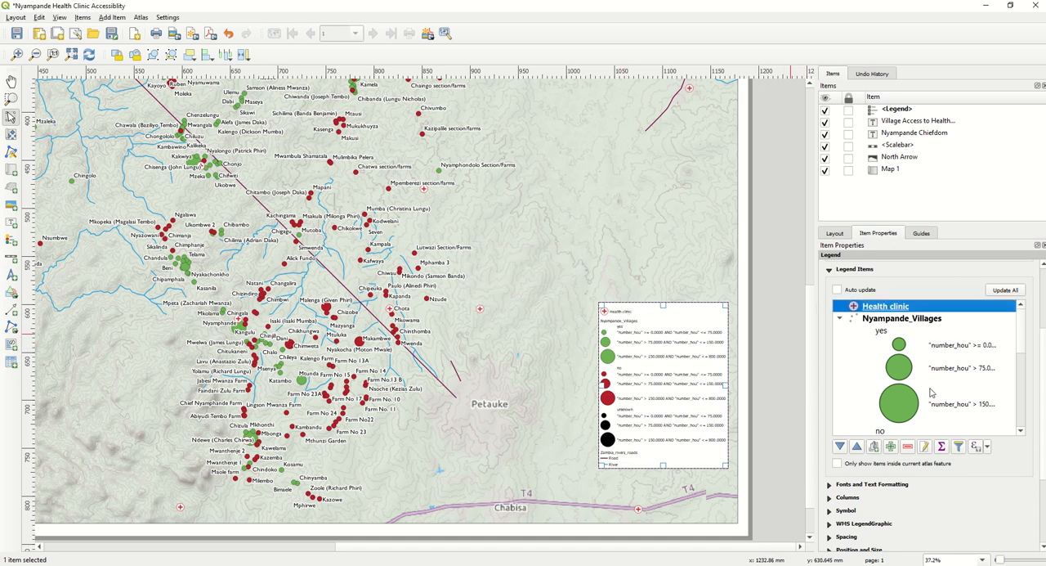
# - Hide the Zambia_rivers_roads heading in the legend and shift the legend down to the map's lower edge
pyautogui.scroll(-5, 930, 393)
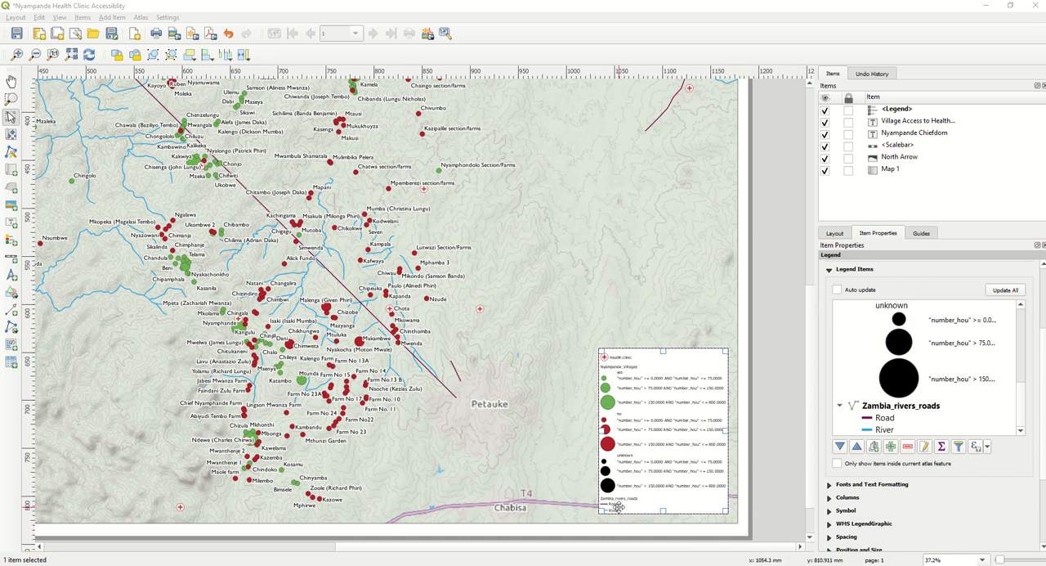
pyautogui.scroll(-2, 899, 408)
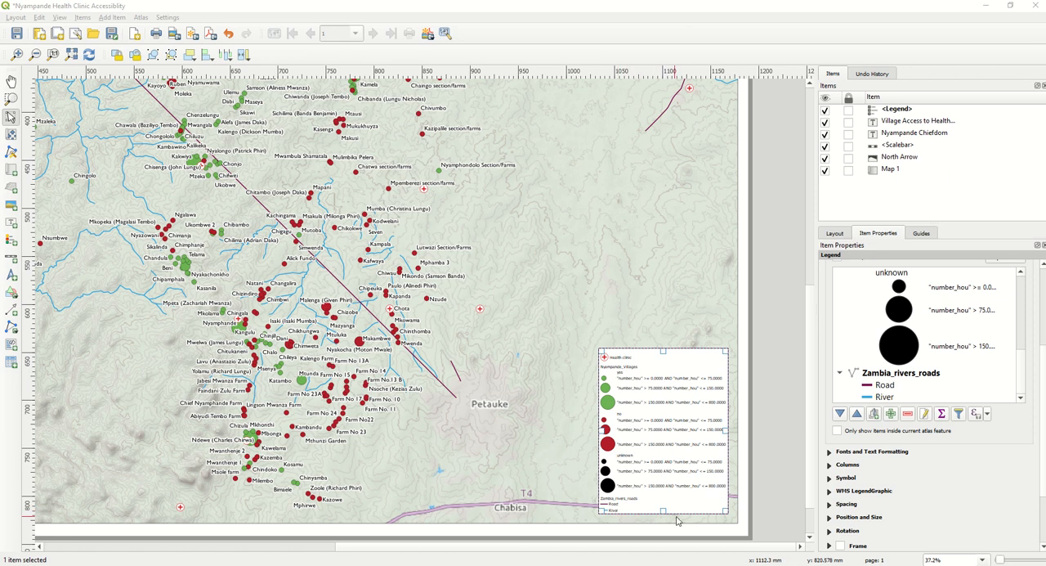
pyautogui.rightClick(882, 378)
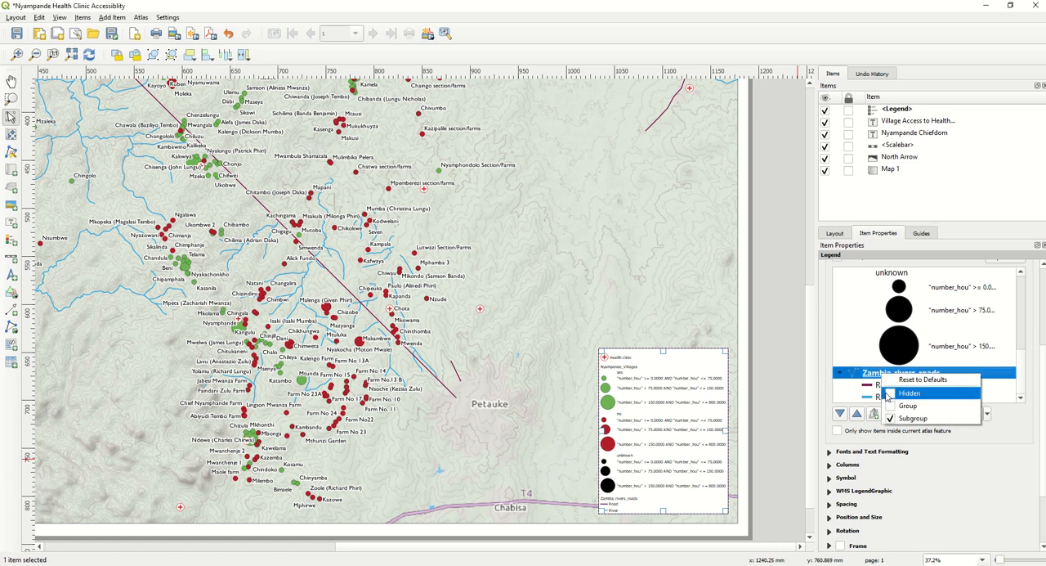
pyautogui.click(889, 394)
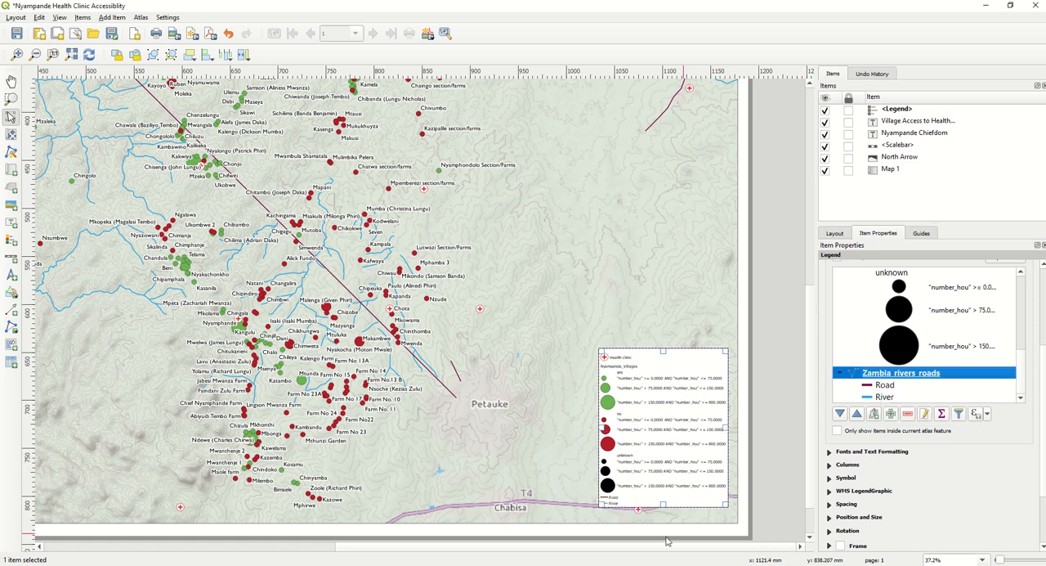
pyautogui.moveTo(638, 463); pyautogui.dragTo(638, 473)
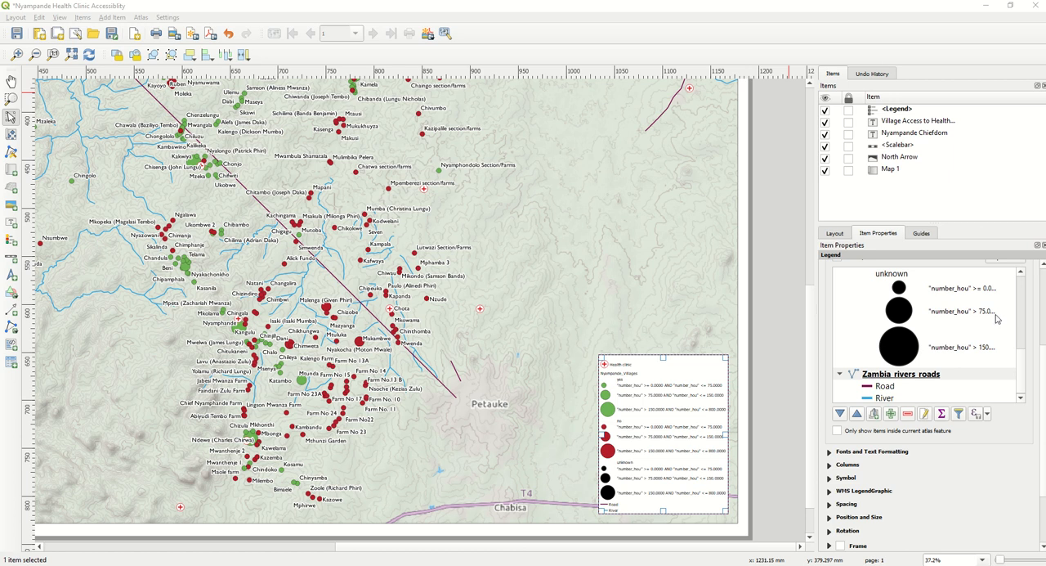
# - Switch to the main QGIS window and create two duplicates of the Nyampande_Villages layer, the second from the first copy
pyautogui.moveTo(1024, 359); pyautogui.dragTo(1019, 306)
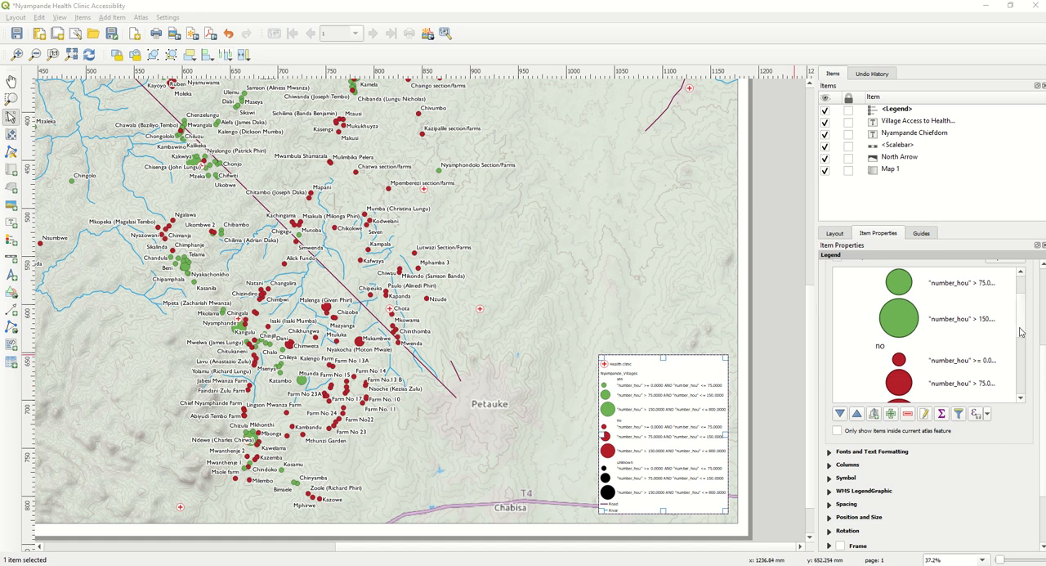
pyautogui.moveTo(1023, 327)
pyautogui.mouseDown()
pyautogui.moveTo(1019, 289)
pyautogui.moveTo(1026, 315)
pyautogui.mouseUp()
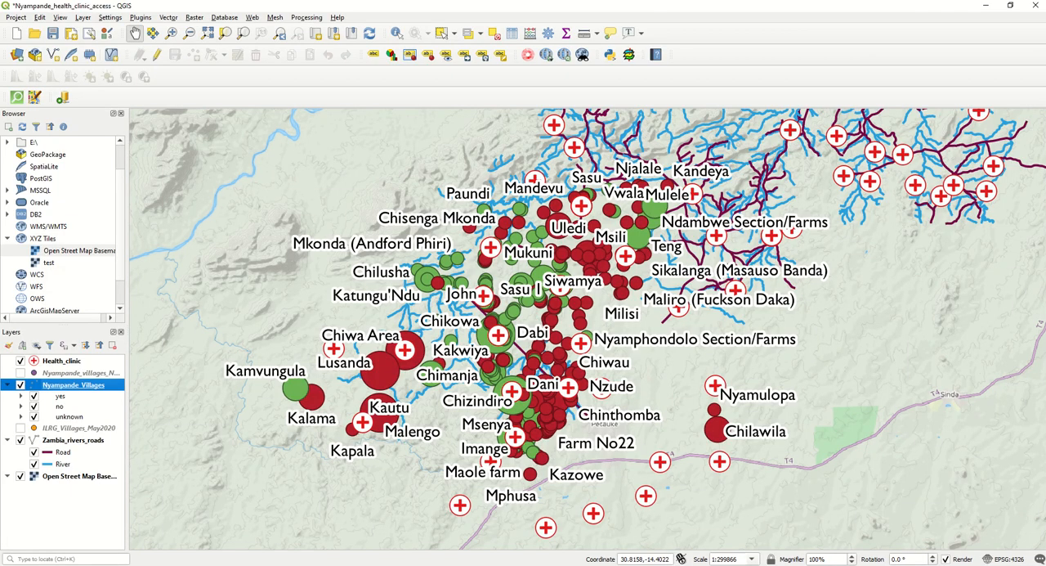
pyautogui.rightClick(82, 389)
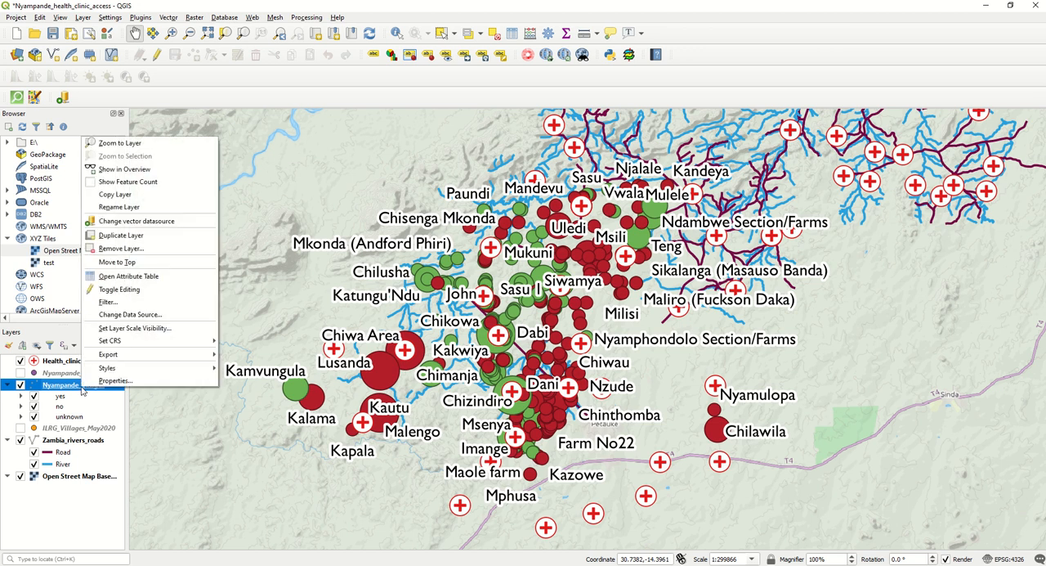
pyautogui.click(110, 236)
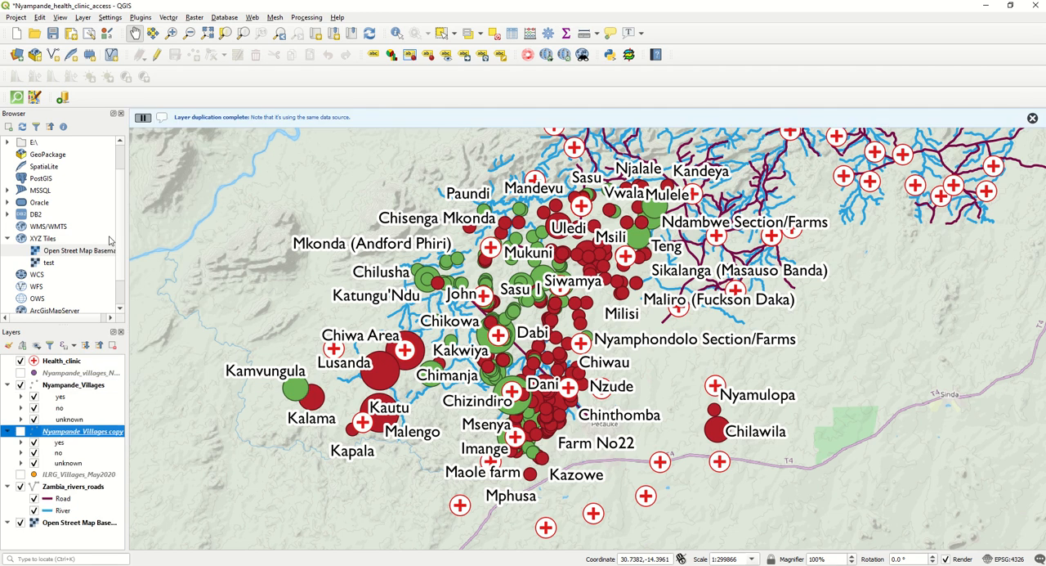
pyautogui.rightClick(70, 433)
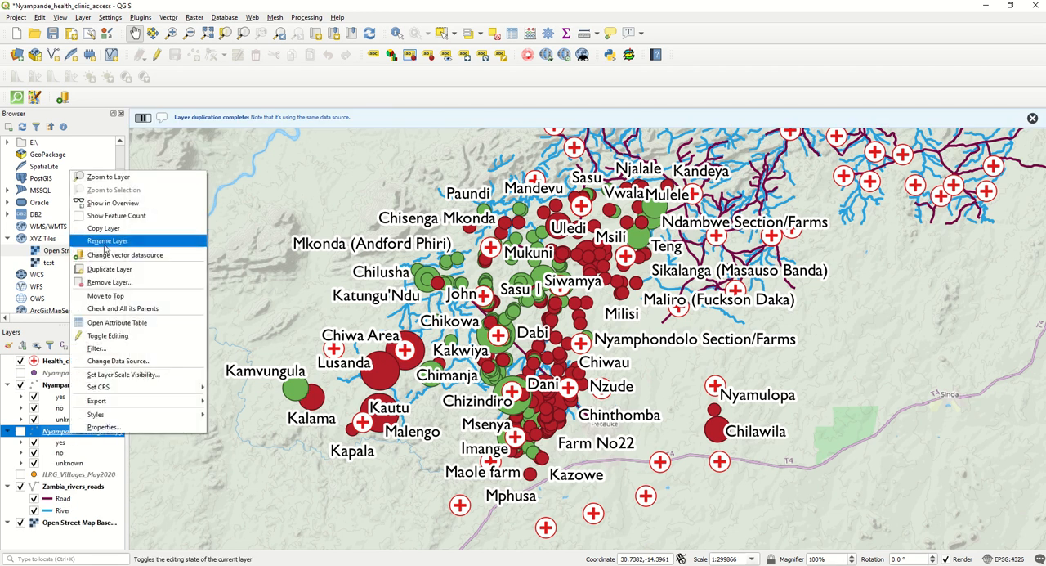
pyautogui.click(114, 270)
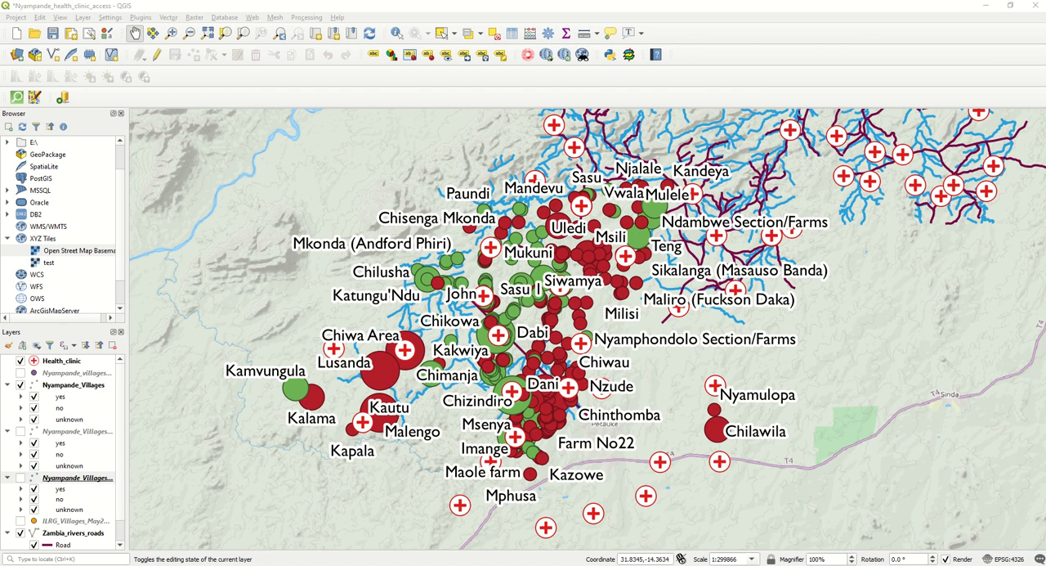
# - Switch the first Nyampande_Villages copy to Categorized symbology and classify it by the Clinic column
pyautogui.rightClick(79, 432)
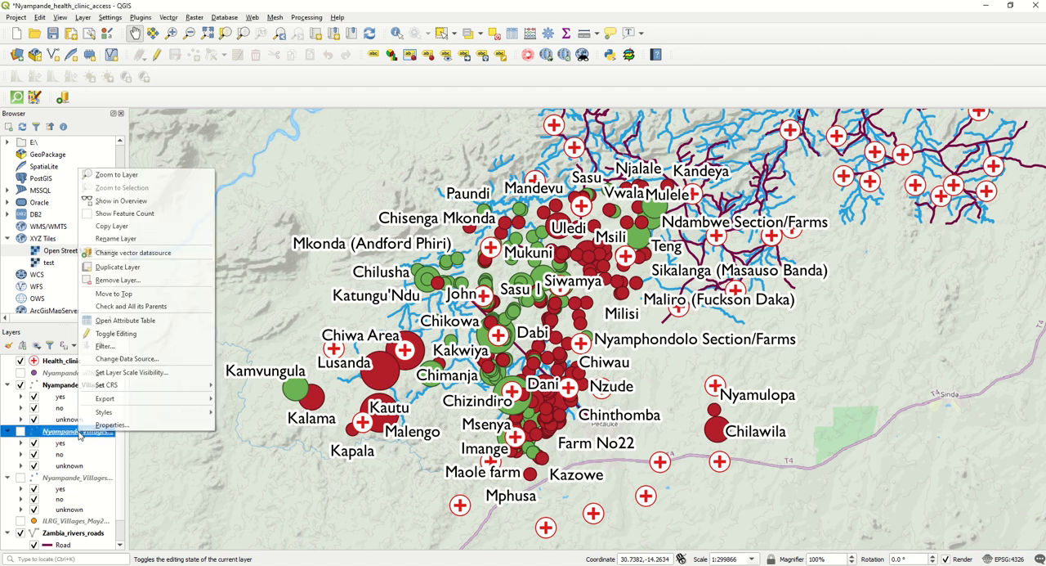
pyautogui.click(89, 425)
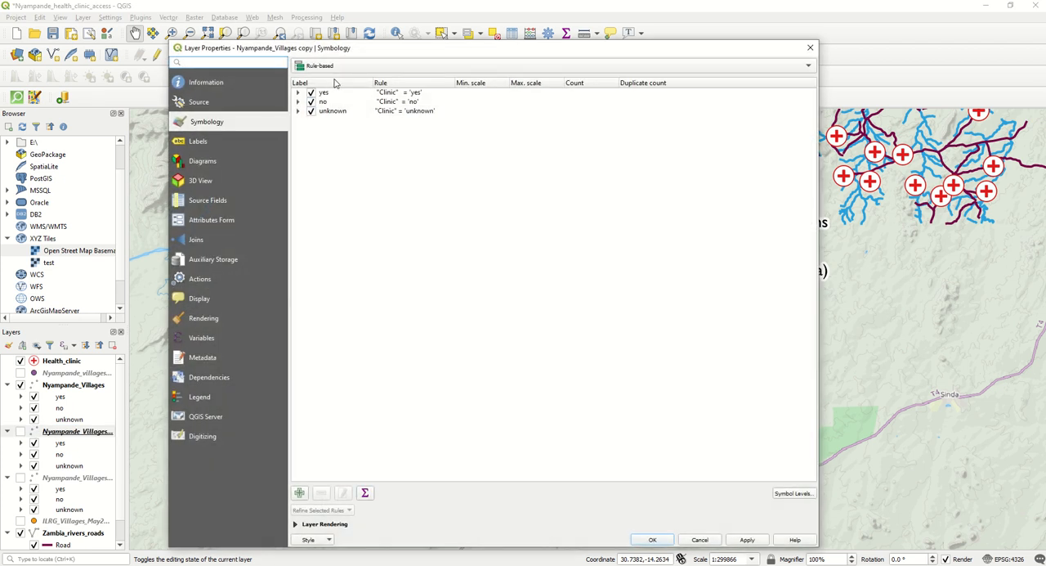
pyautogui.click(323, 67)
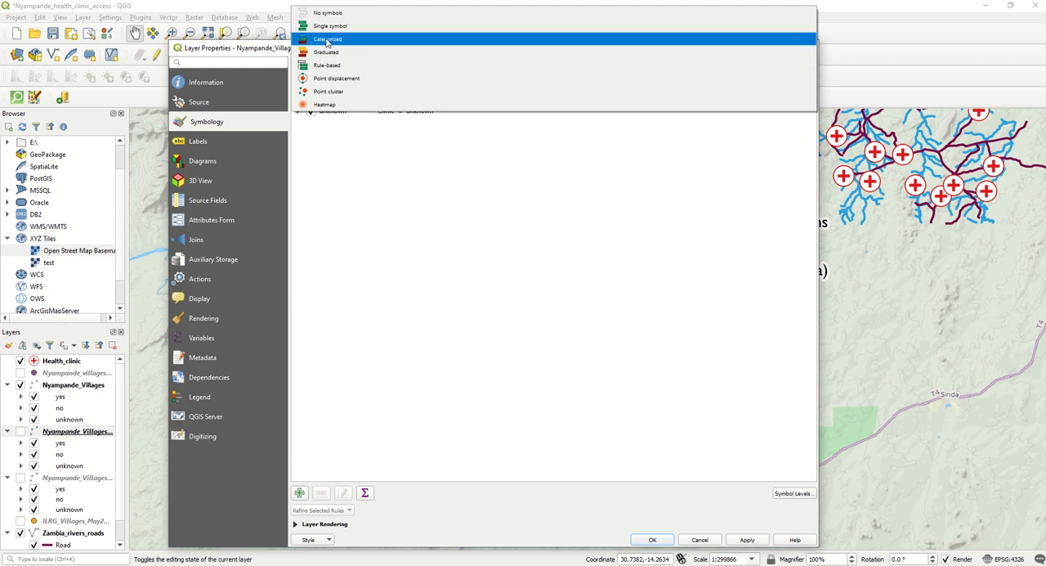
pyautogui.click(327, 39)
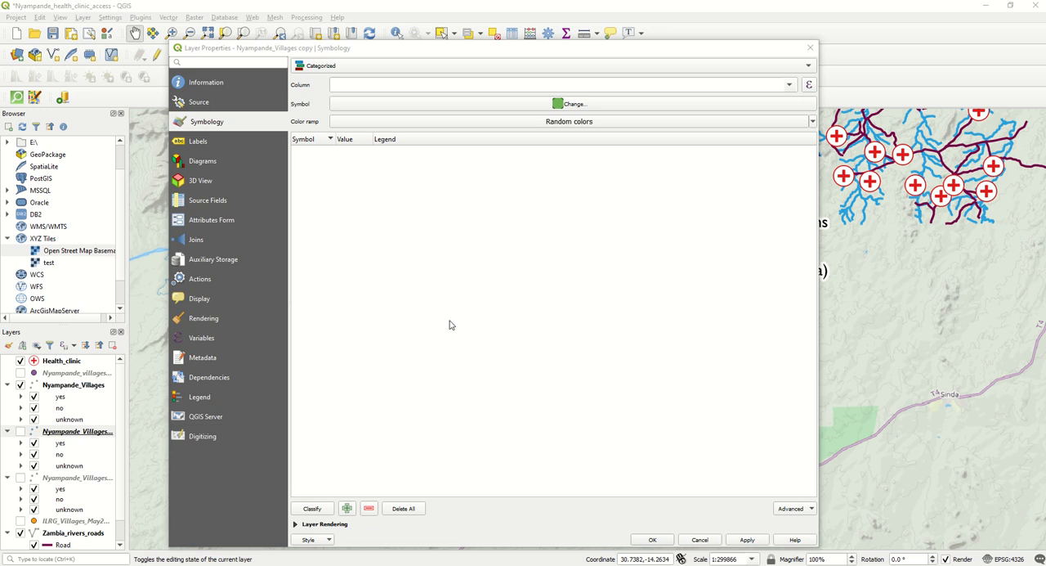
pyautogui.click(317, 511)
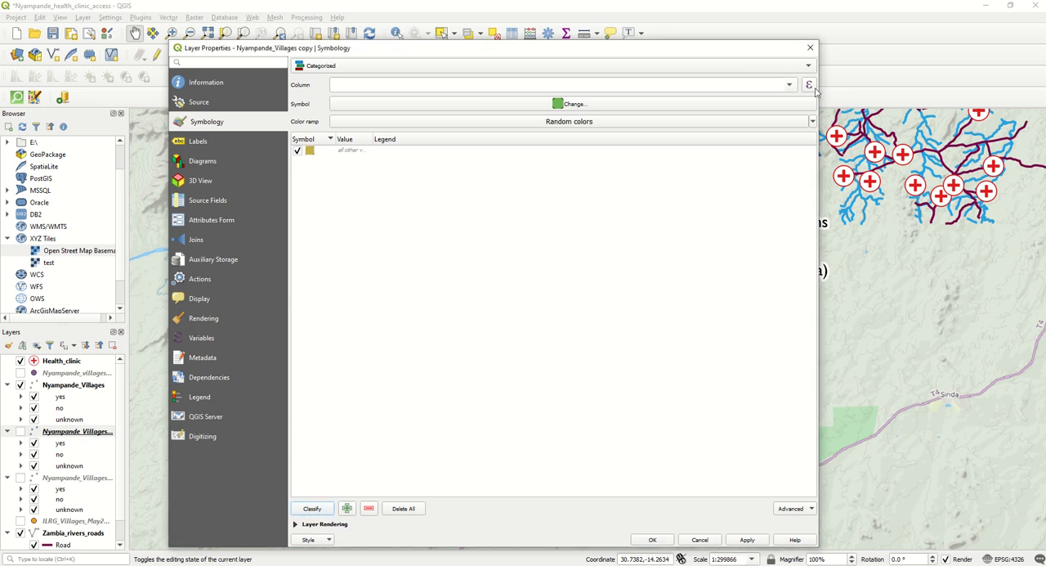
pyautogui.click(789, 85)
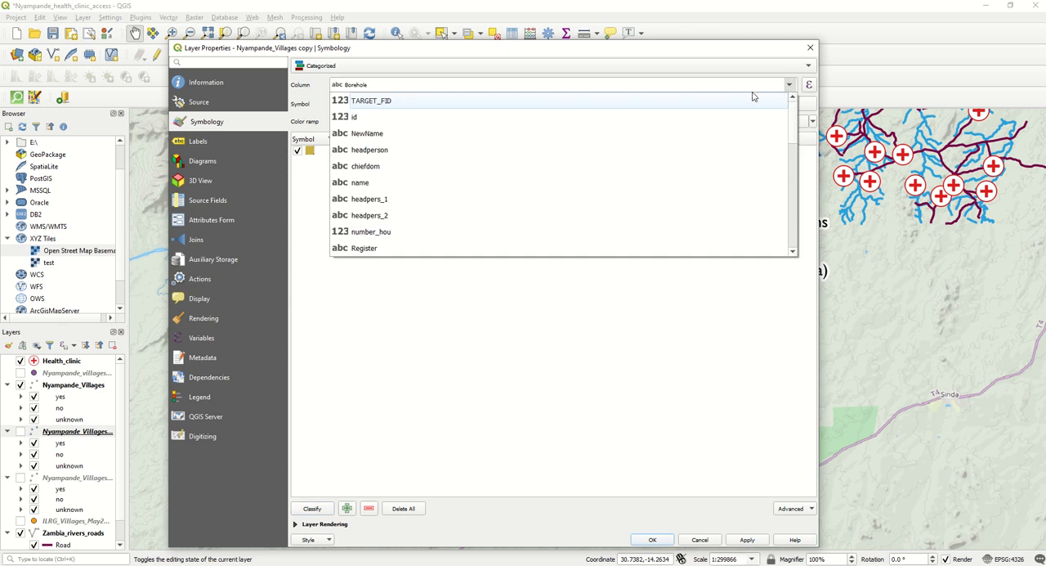
pyautogui.scroll(-4, 531, 194)
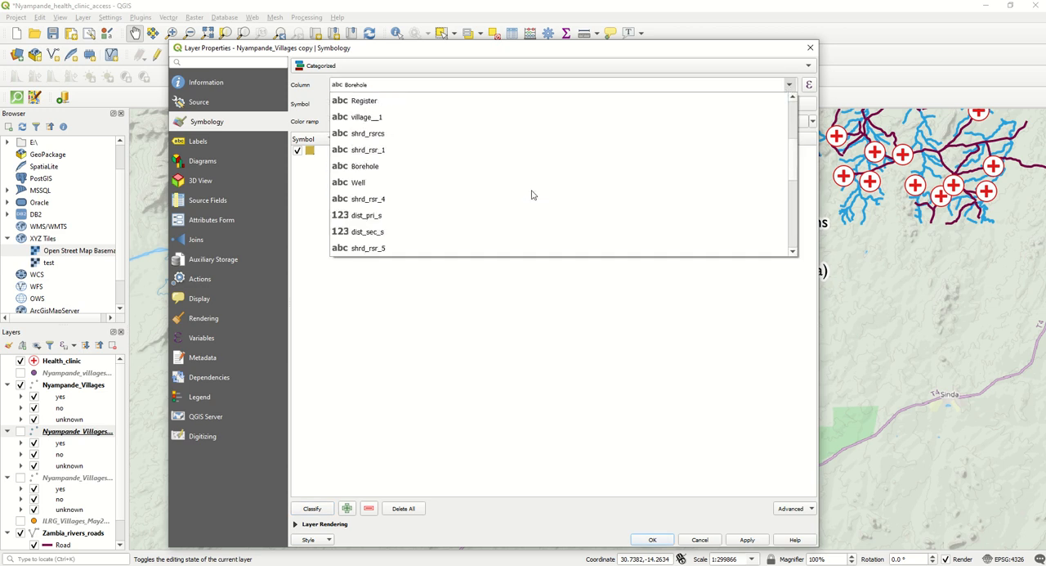
pyautogui.click(419, 215)
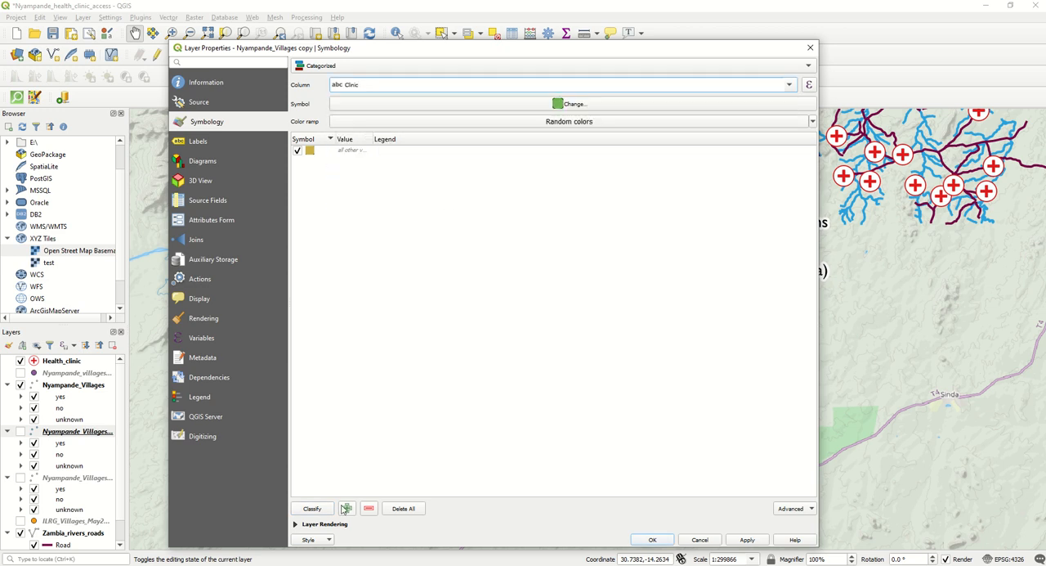
pyautogui.click(313, 508)
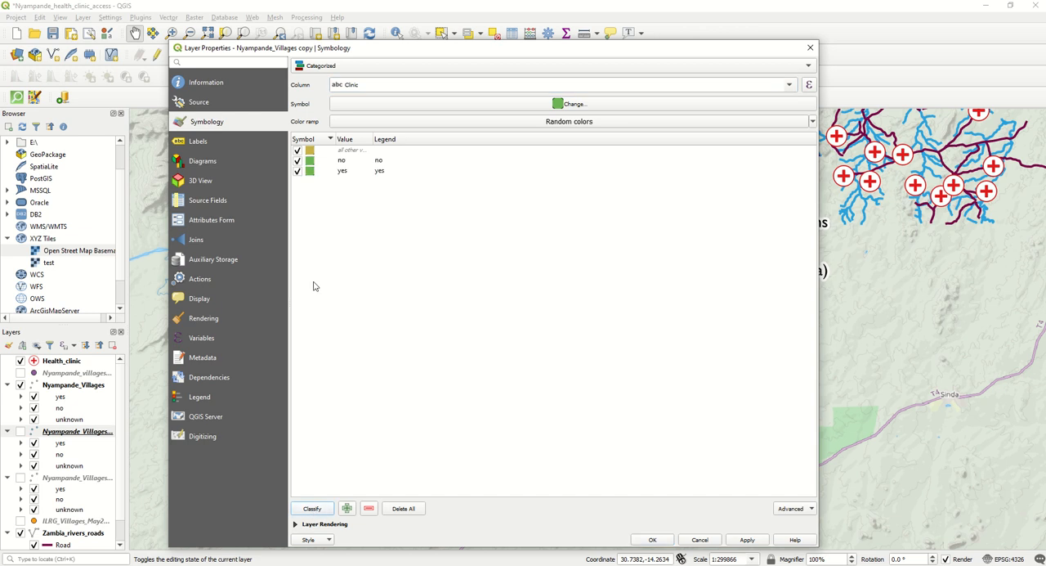
# - Give the catch-all category the value "unknown" and the legend label "Unknown"
pyautogui.click(349, 151)
pyautogui.click(349, 150)
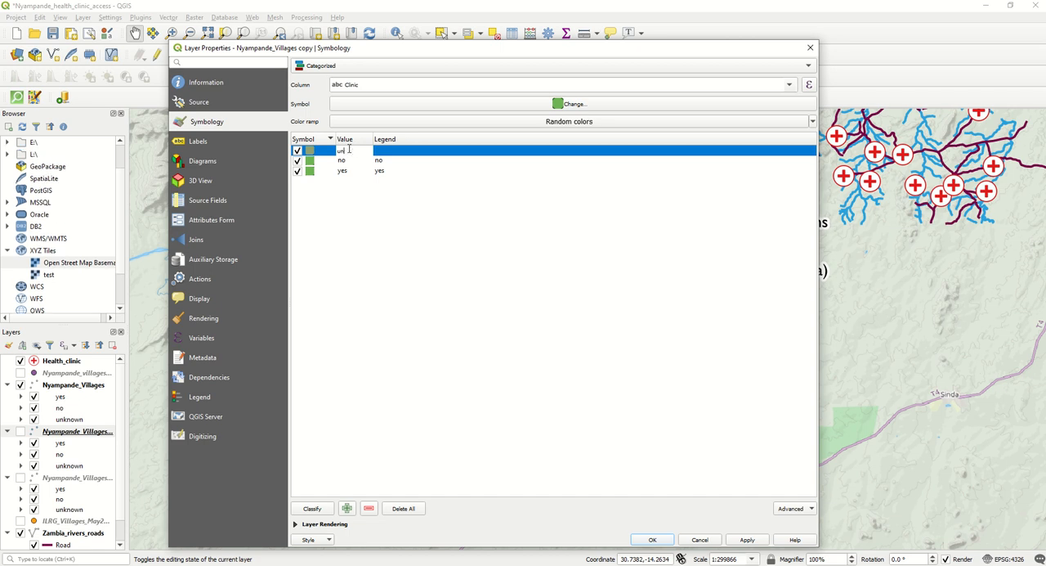
pyautogui.write('unknown')
pyautogui.click(378, 151)
pyautogui.click(380, 152)
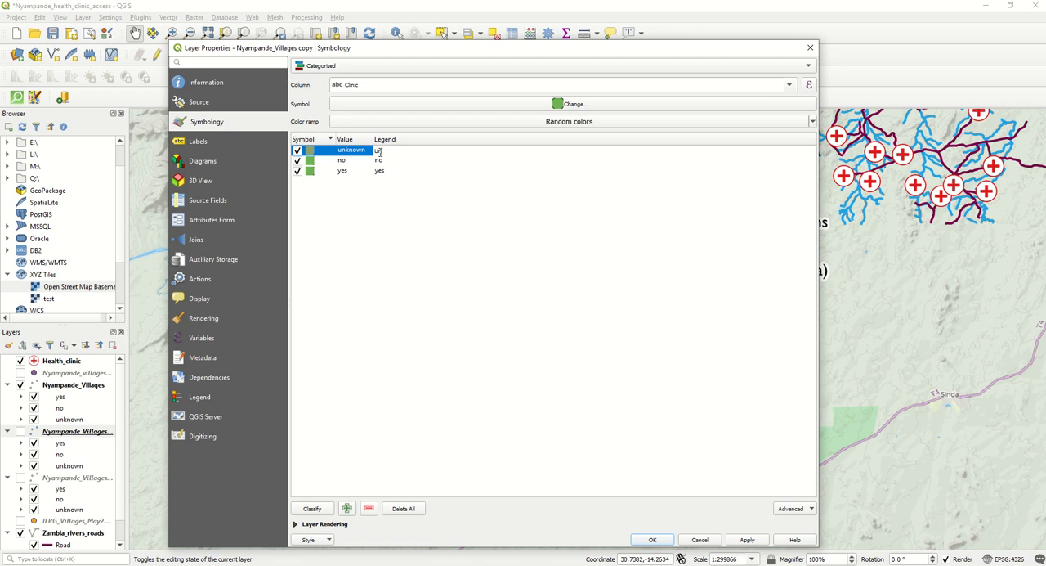
pyautogui.write('unknown')
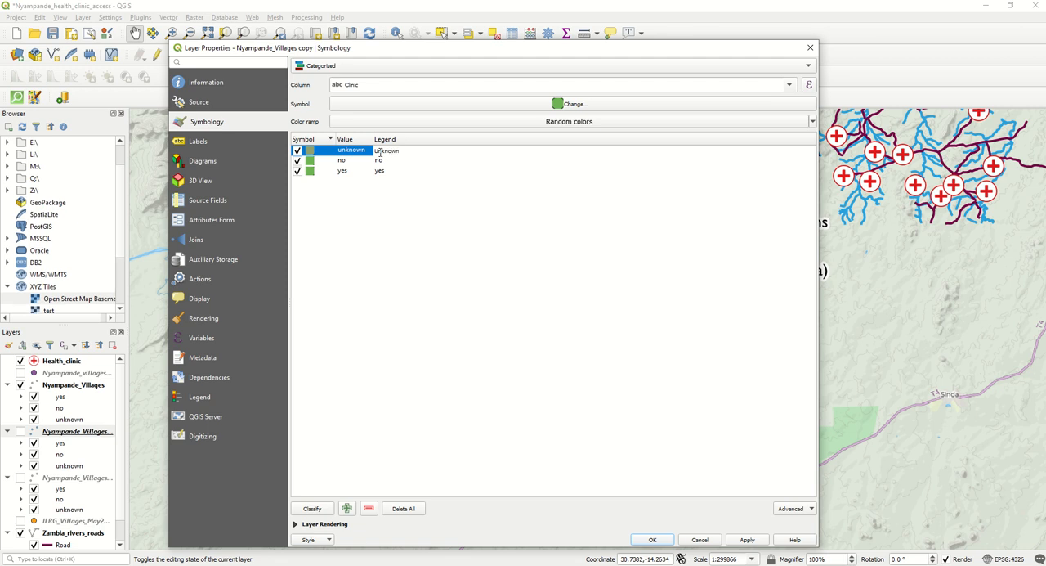
# - Relabel the no and yes categories as "No" and "Yes" and reorder the categories to yes, no, unknown
pyautogui.click(378, 160)
pyautogui.click(378, 161)
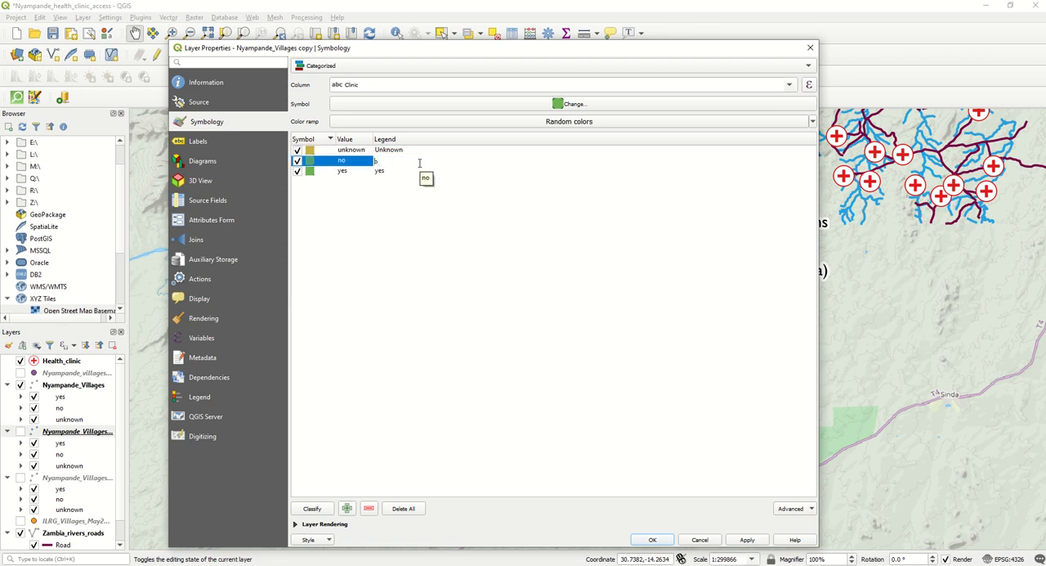
pyautogui.write('No')
pyautogui.doubleClick(377, 172)
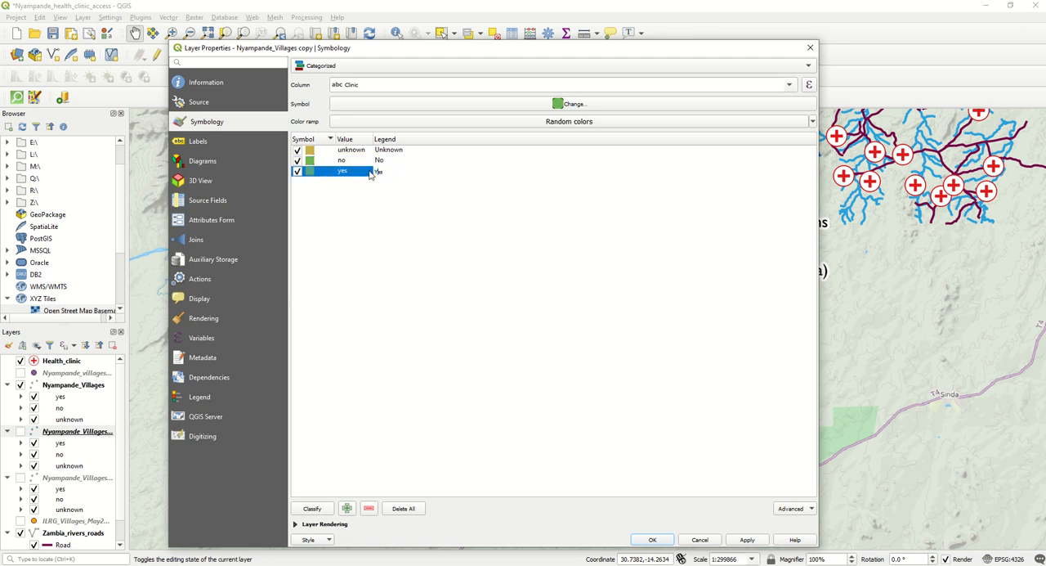
pyautogui.click(400, 292)
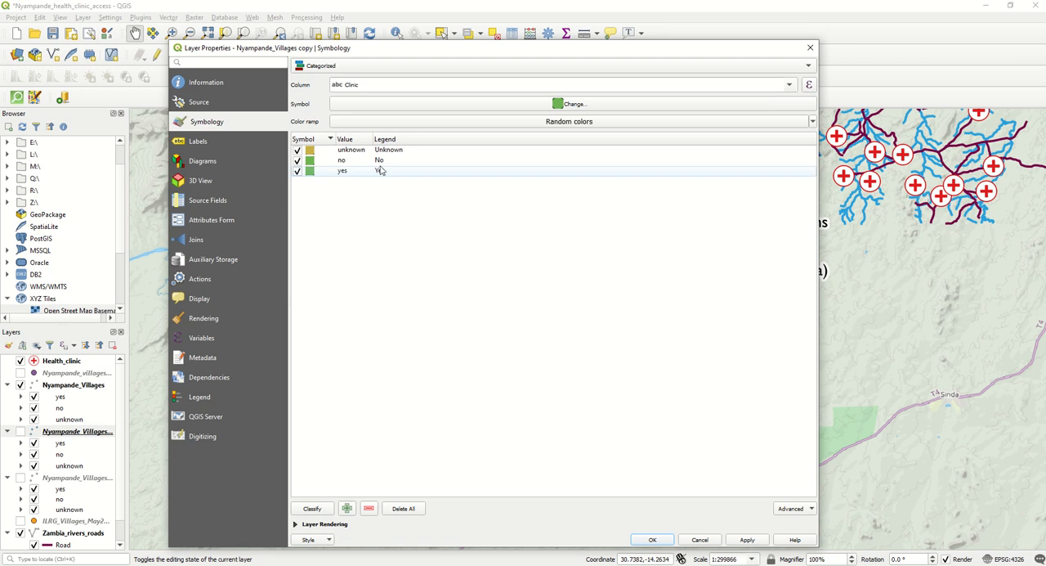
pyautogui.moveTo(390, 155)
pyautogui.mouseDown()
pyautogui.moveTo(391, 187)
pyautogui.moveTo(384, 147)
pyautogui.mouseUp()
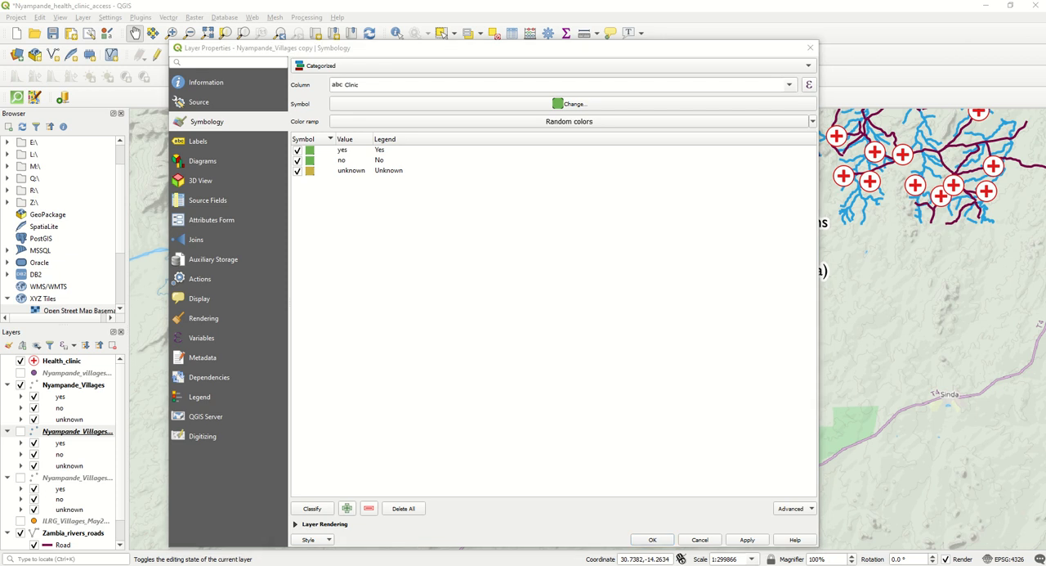
pyautogui.doubleClick(312, 151)
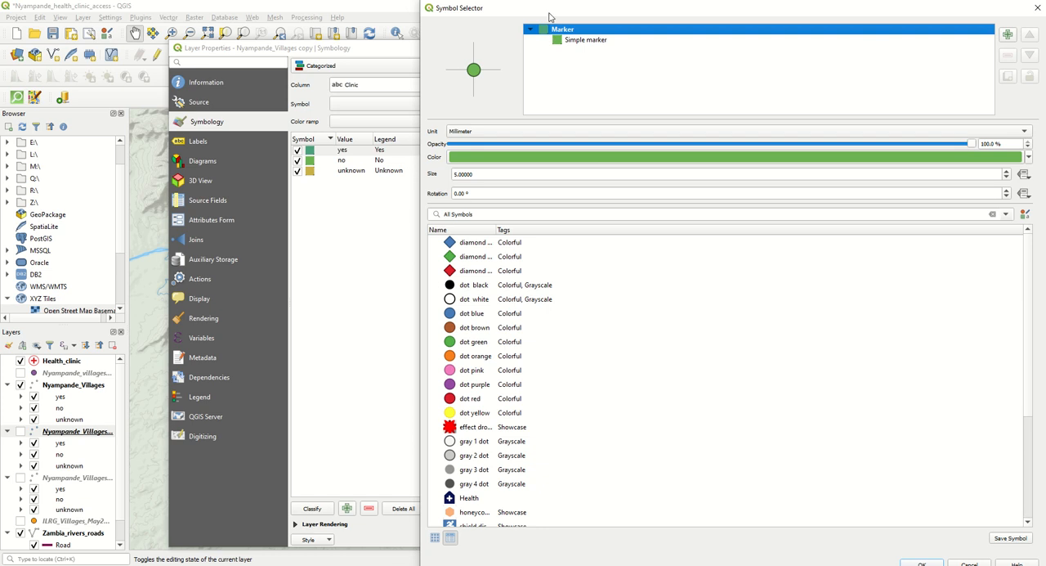
pyautogui.moveTo(549, 17); pyautogui.dragTo(457, 48)
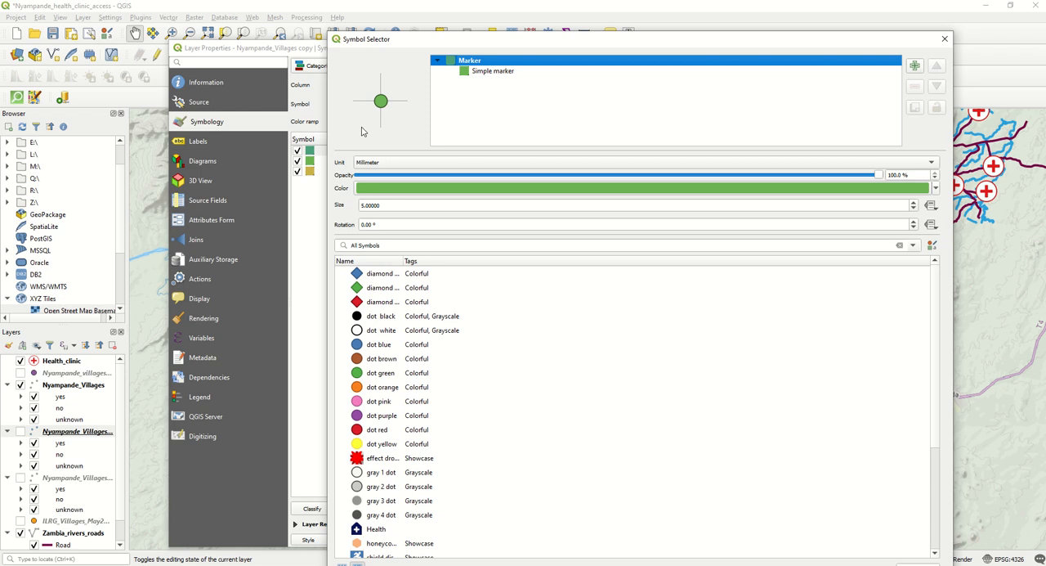
pyautogui.click(945, 38)
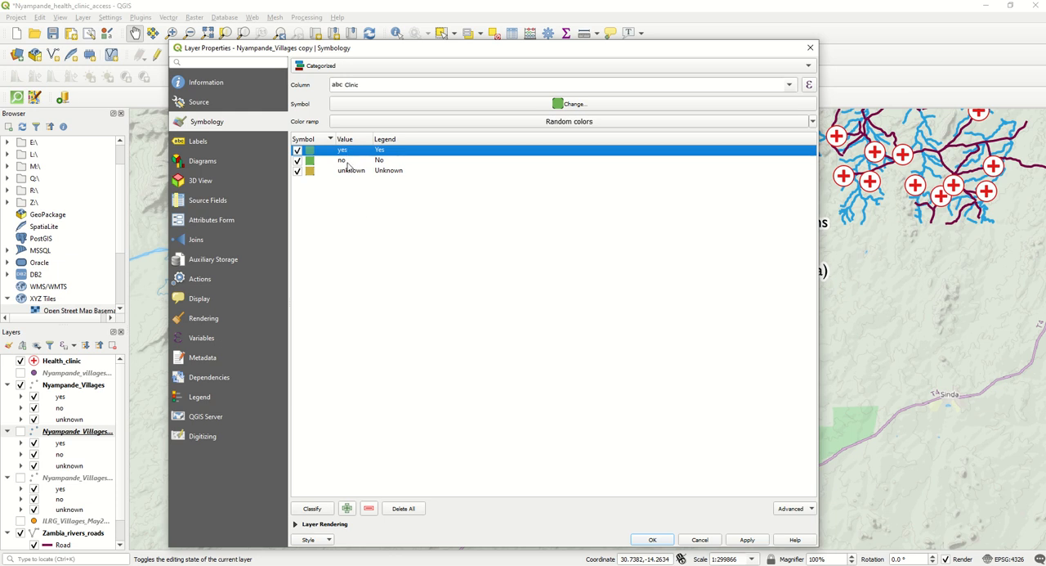
# - Set the No category's marker colour to the saved red, #b31e2a
pyautogui.doubleClick(311, 161)
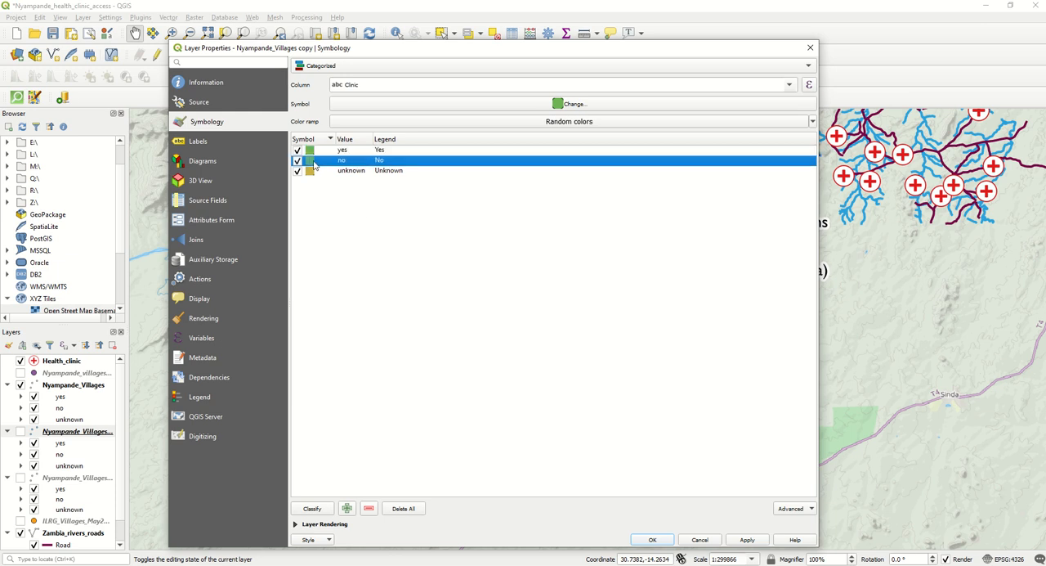
pyautogui.click(382, 208)
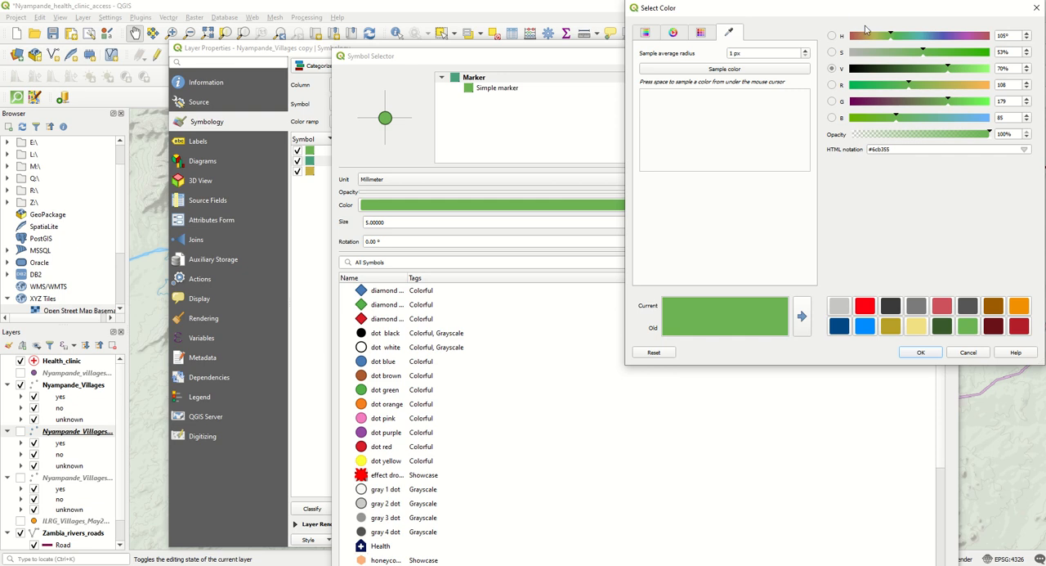
pyautogui.moveTo(844, 10); pyautogui.dragTo(605, 85)
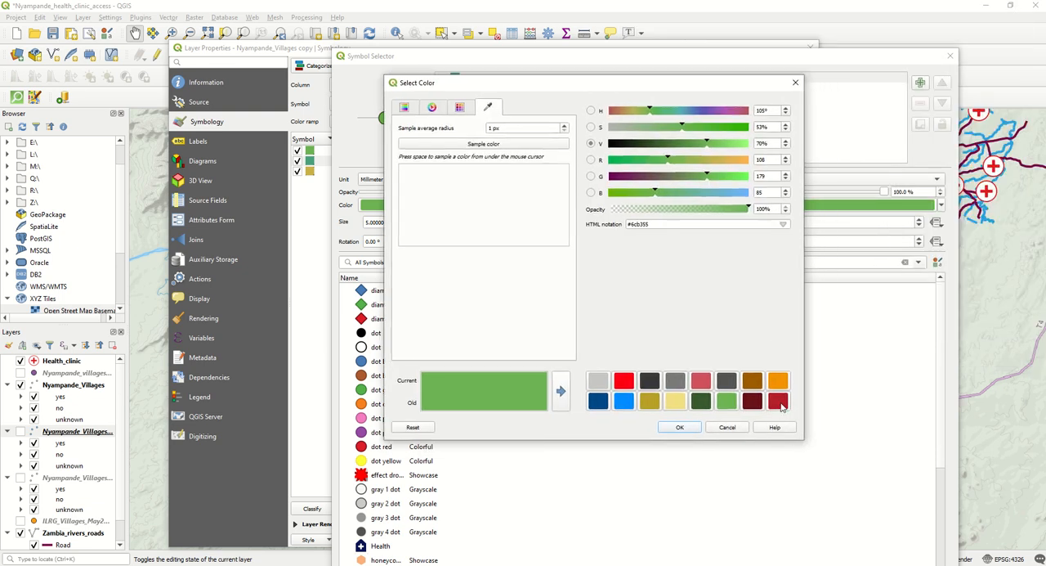
pyautogui.click(777, 401)
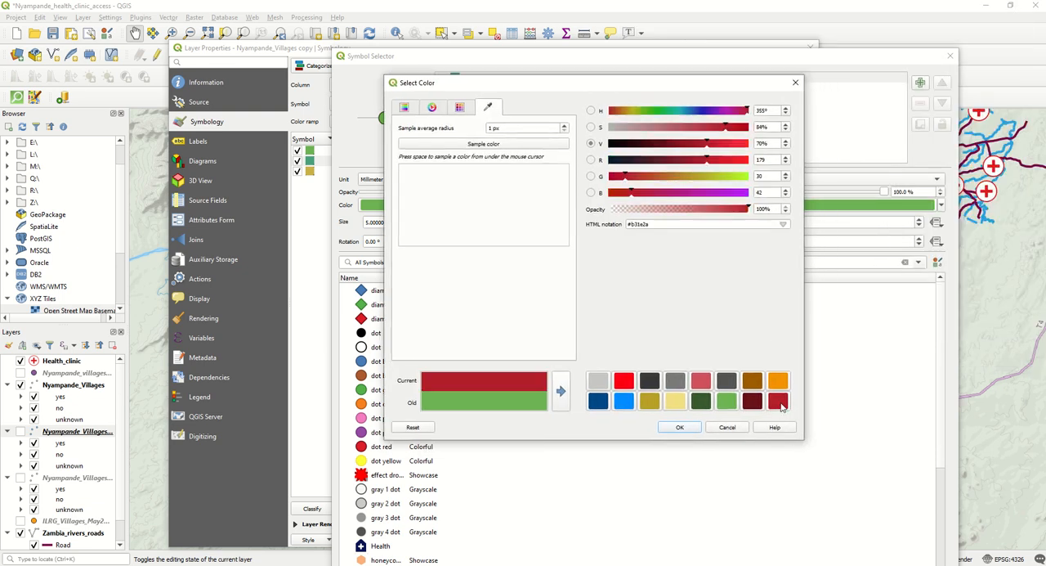
pyautogui.click(676, 427)
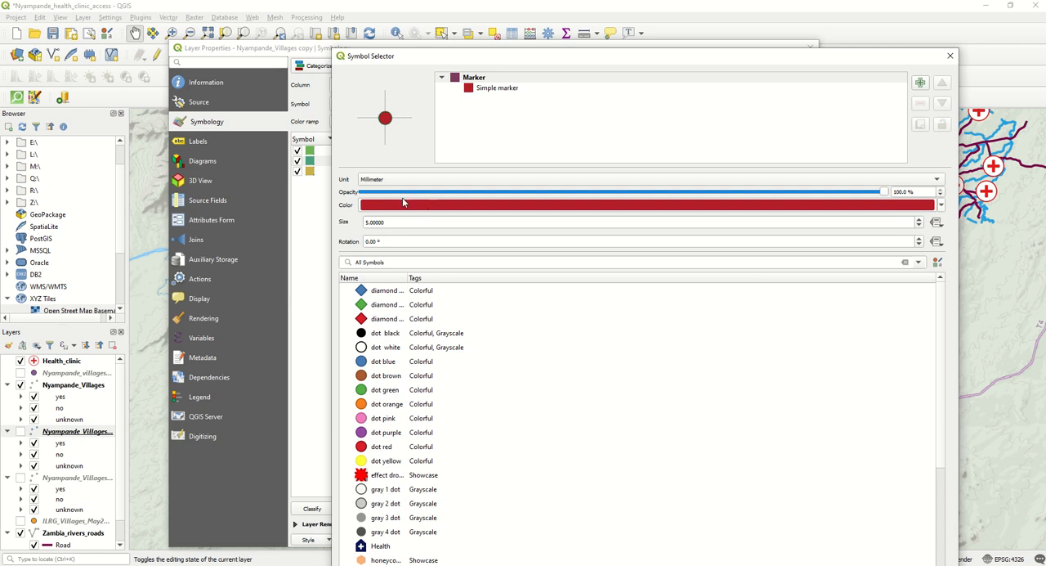
# - Set the stroke of the No category's simple marker to dark red #691119 and accept the symbol
pyautogui.click(505, 88)
pyautogui.click(453, 240)
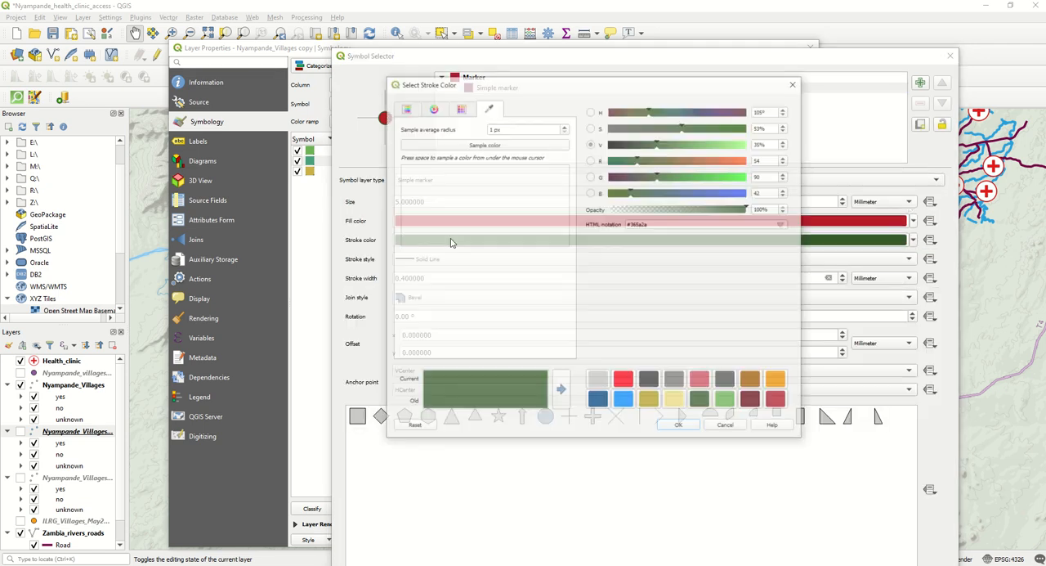
pyautogui.click(752, 400)
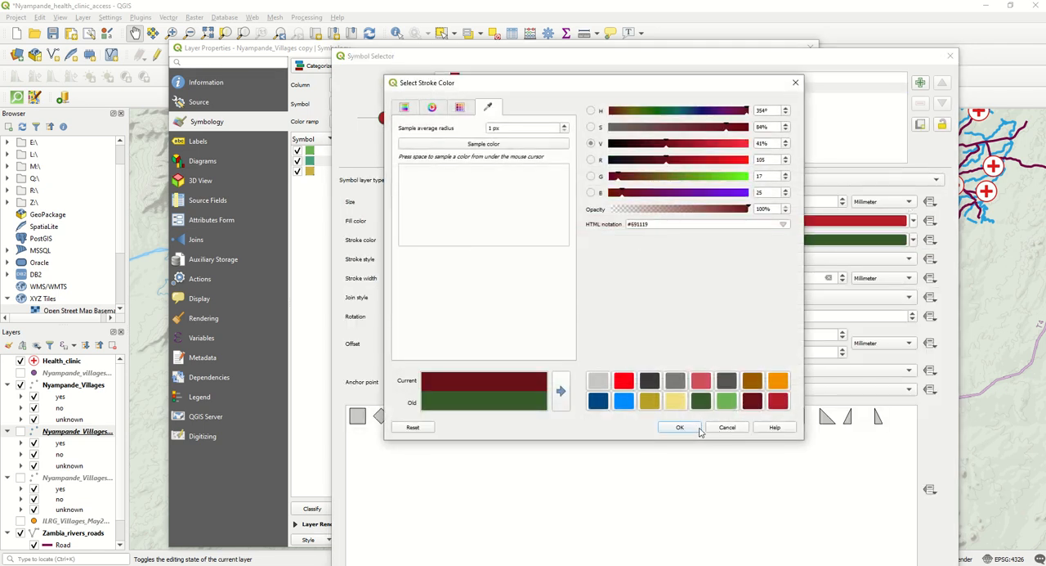
pyautogui.click(695, 427)
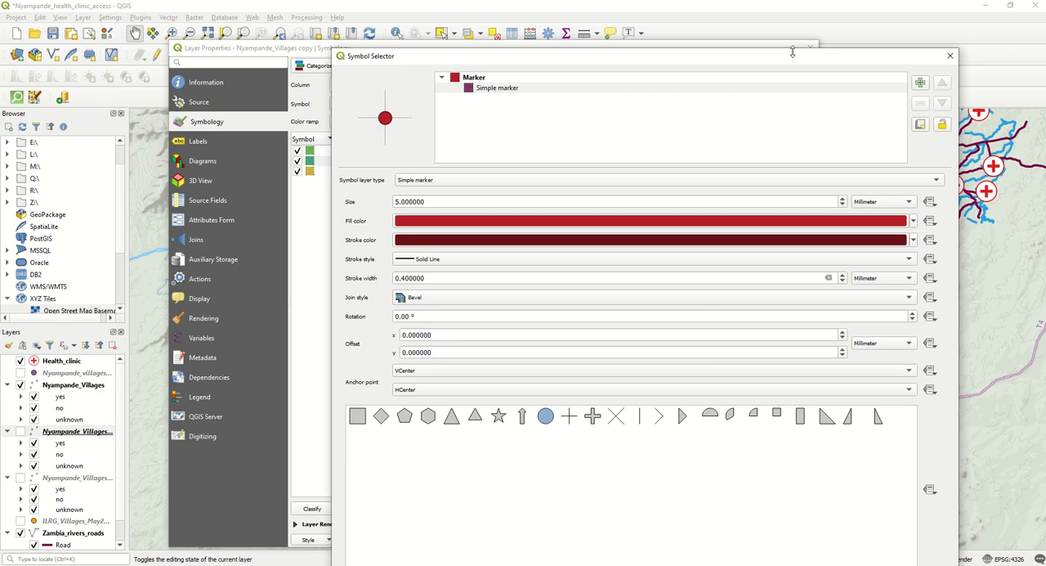
pyautogui.moveTo(792, 53); pyautogui.dragTo(761, 21)
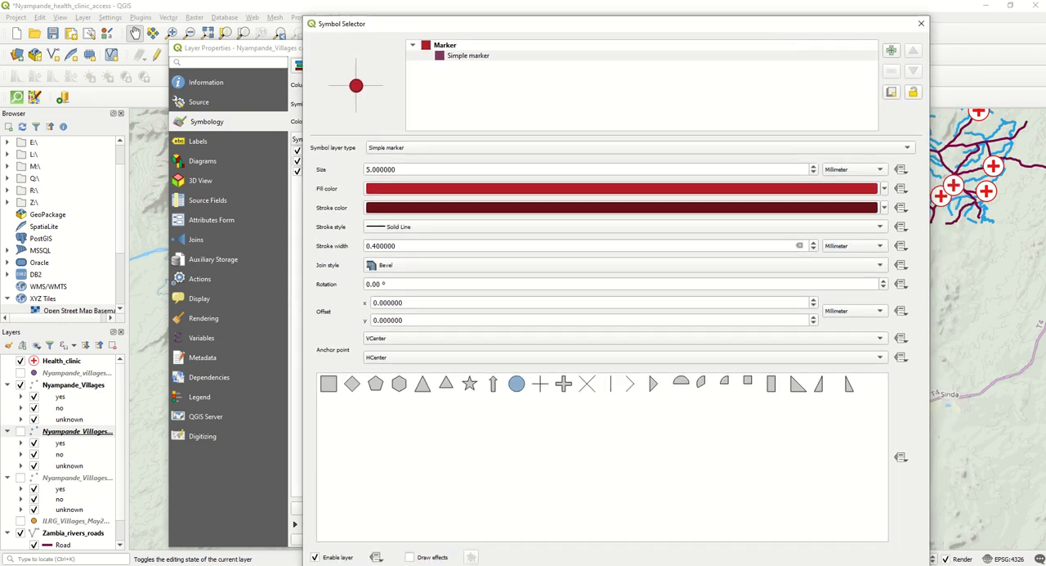
pyautogui.press('Return')
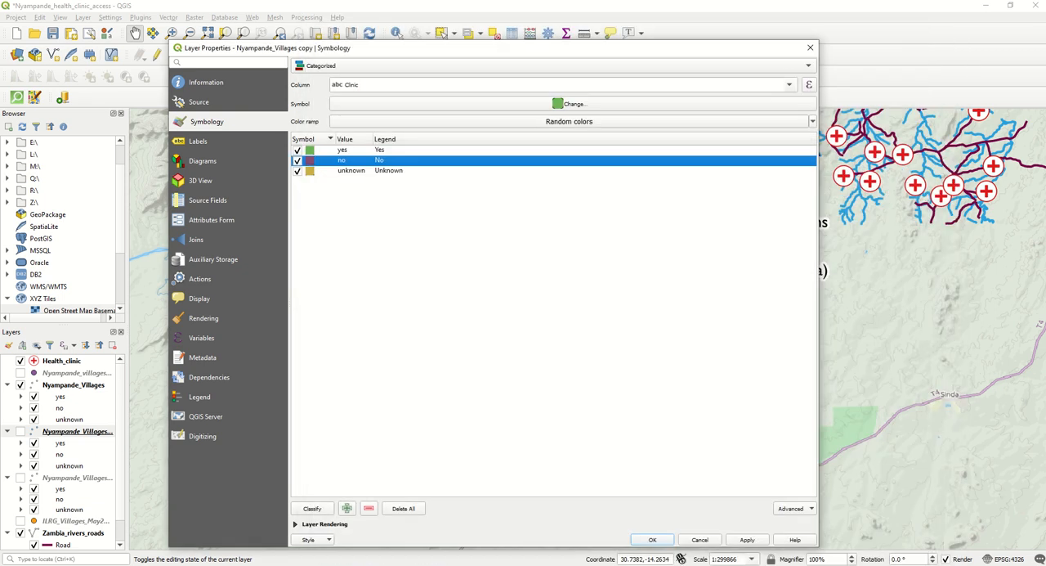
# - Give the Unknown category's simple marker the saved dark grey fill and a black stroke
pyautogui.doubleClick(310, 172)
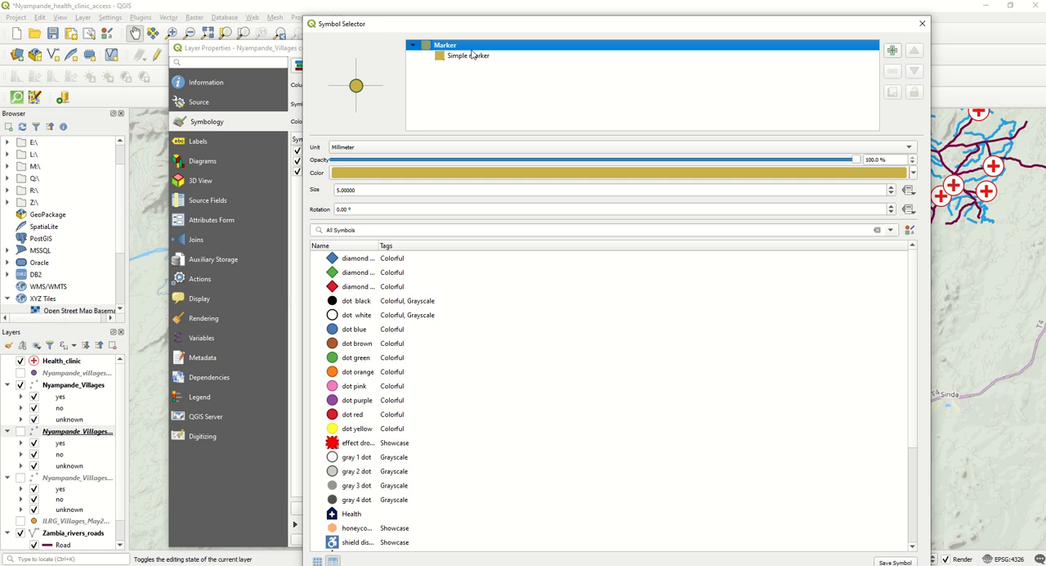
pyautogui.click(468, 56)
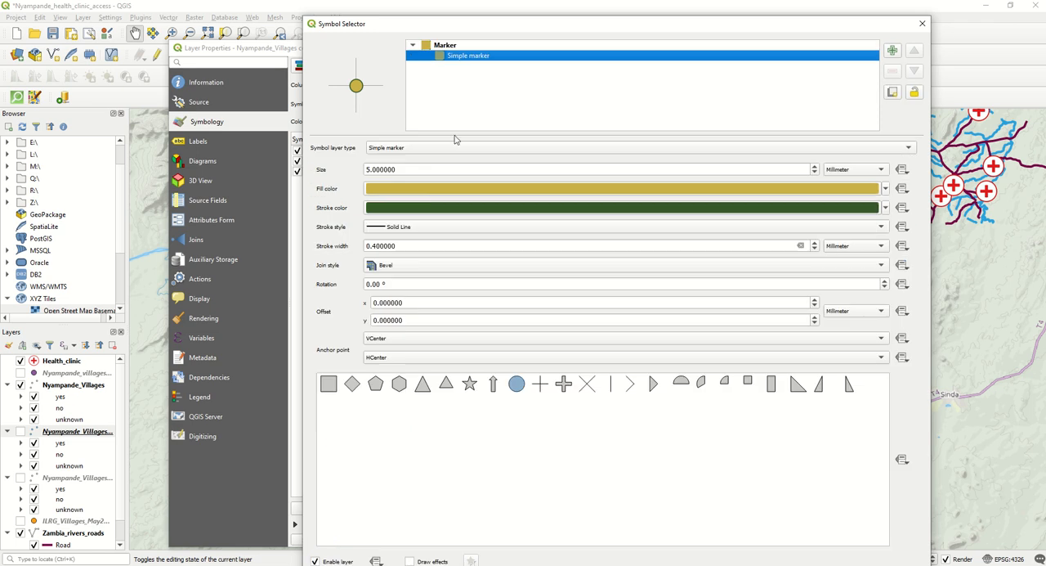
pyautogui.click(433, 191)
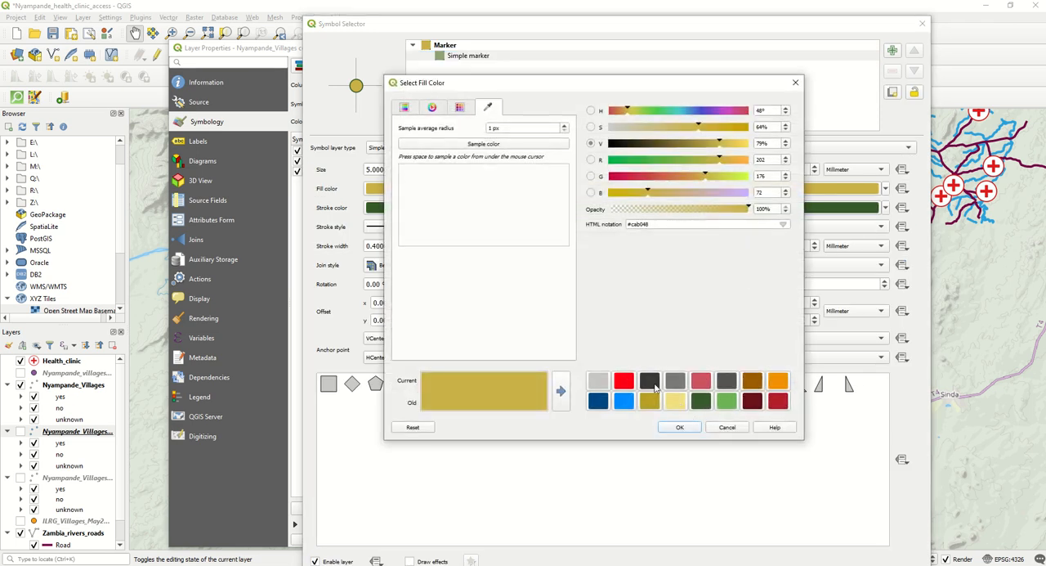
pyautogui.click(649, 382)
pyautogui.click(677, 426)
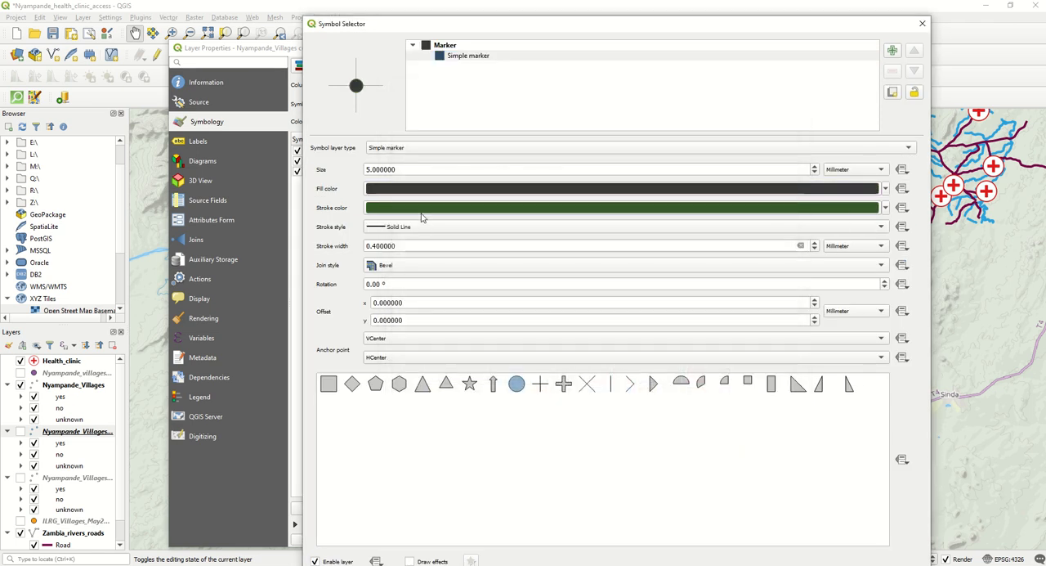
pyautogui.click(420, 207)
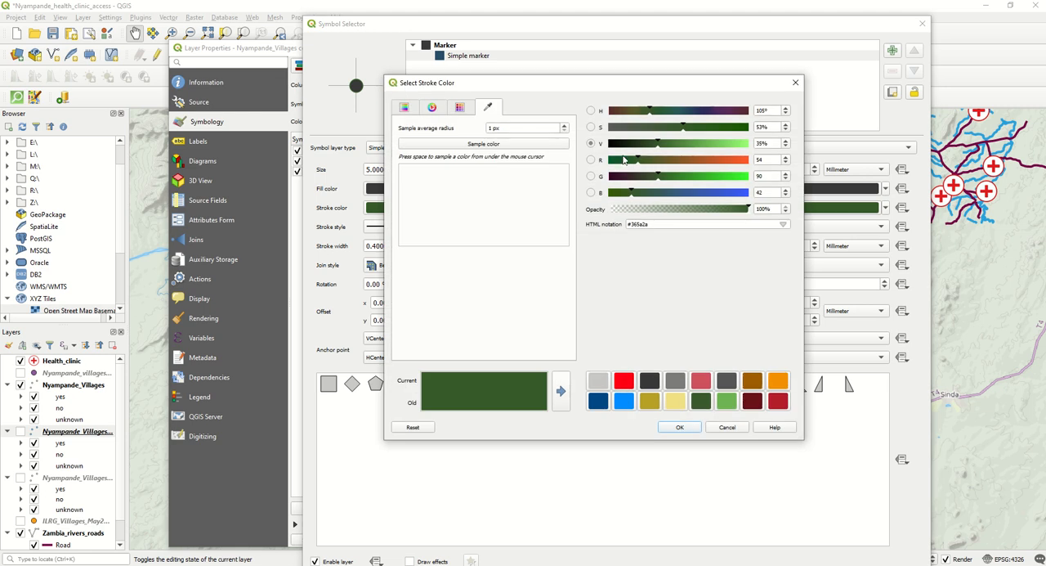
pyautogui.moveTo(620, 143); pyautogui.dragTo(609, 143)
pyautogui.click(679, 426)
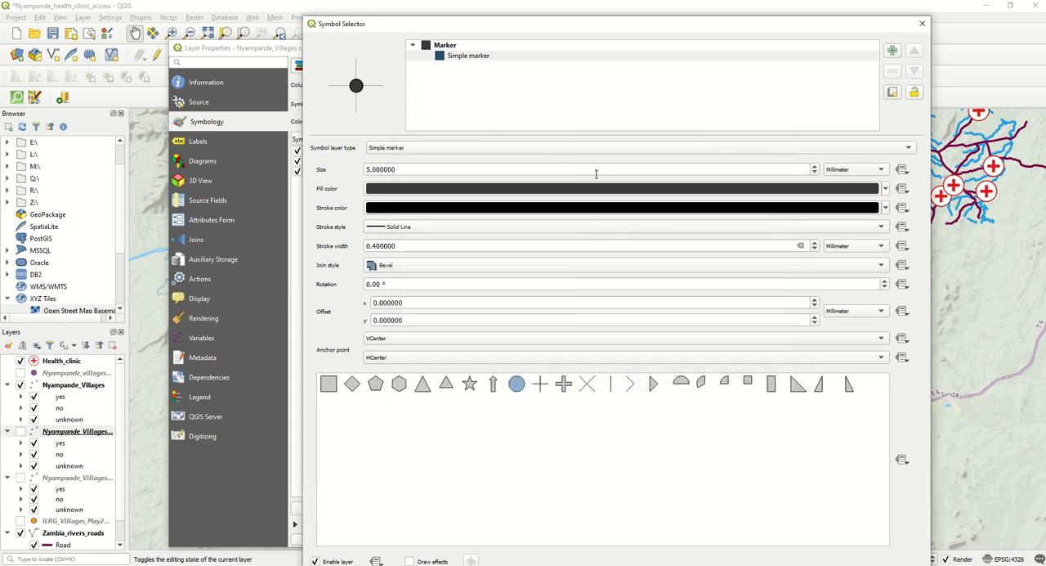
# - Accept the Unknown category's symbol and apply the categorized style to the Nyampande_Villages copy layer
pyautogui.moveTo(583, 18)
pyautogui.mouseDown()
pyautogui.moveTo(586, 56)
pyautogui.moveTo(580, 19)
pyautogui.mouseUp()
pyautogui.click(794, 547)
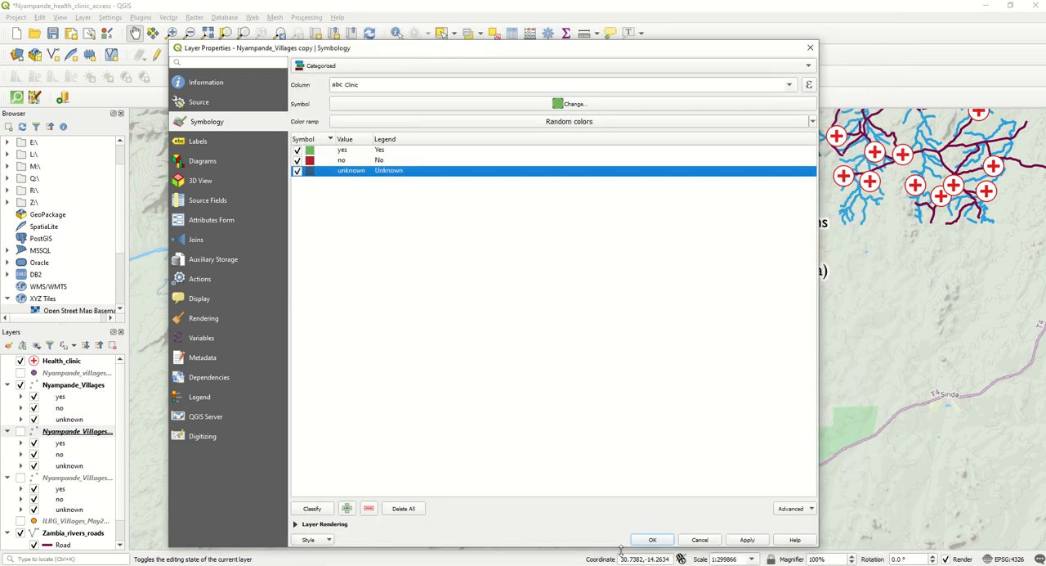
pyautogui.click(649, 540)
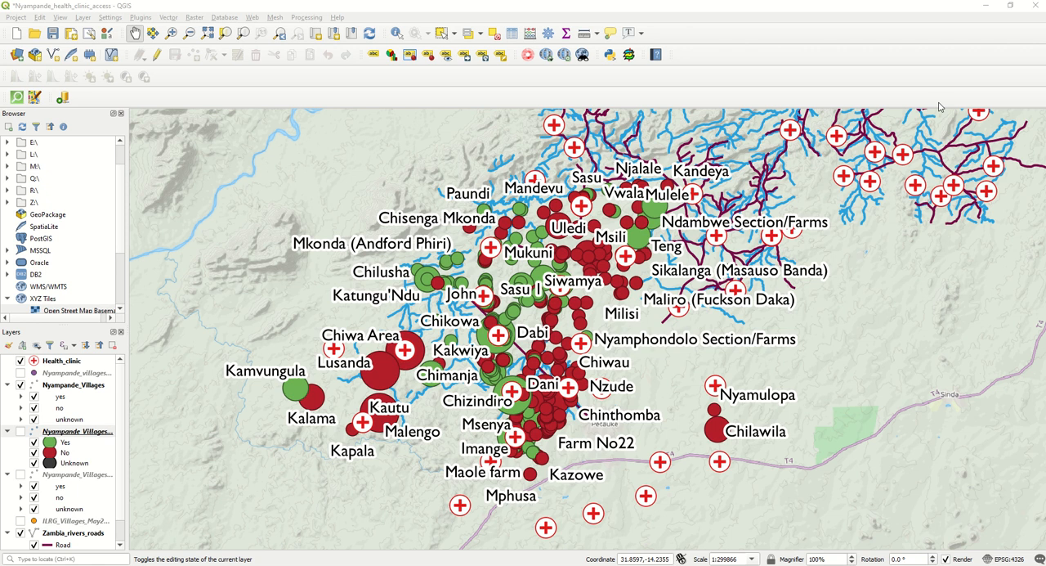
# - Open the symbology properties of the Nyampande_Villages copy copy layer
pyautogui.scroll(-1, 64, 436)
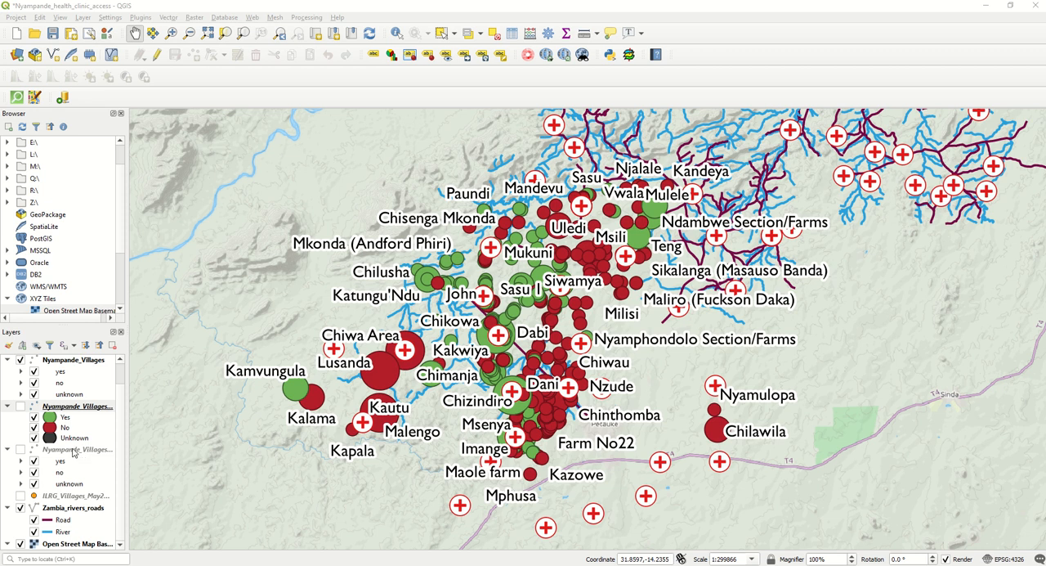
pyautogui.rightClick(72, 451)
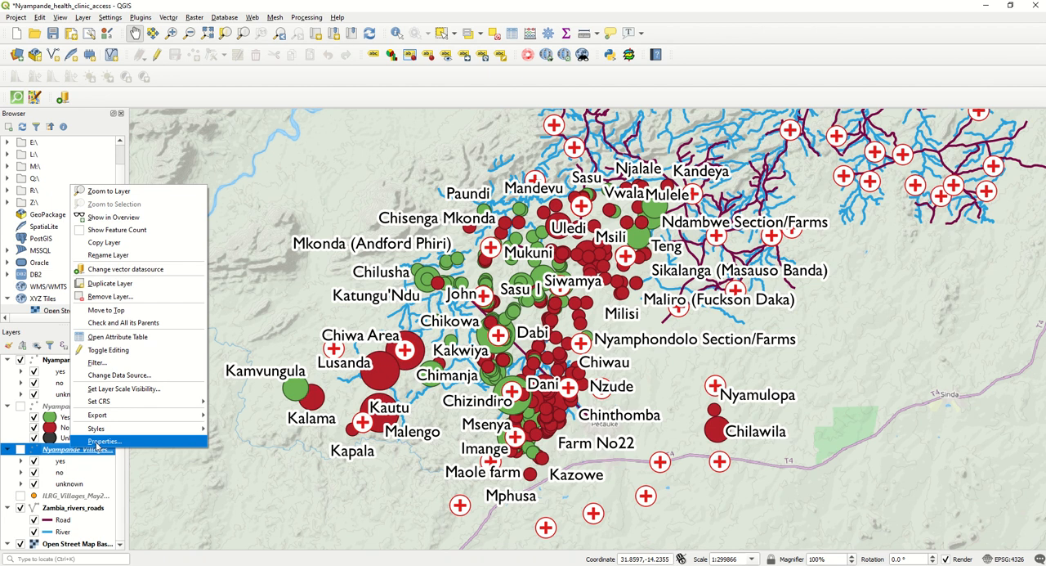
pyautogui.click(96, 442)
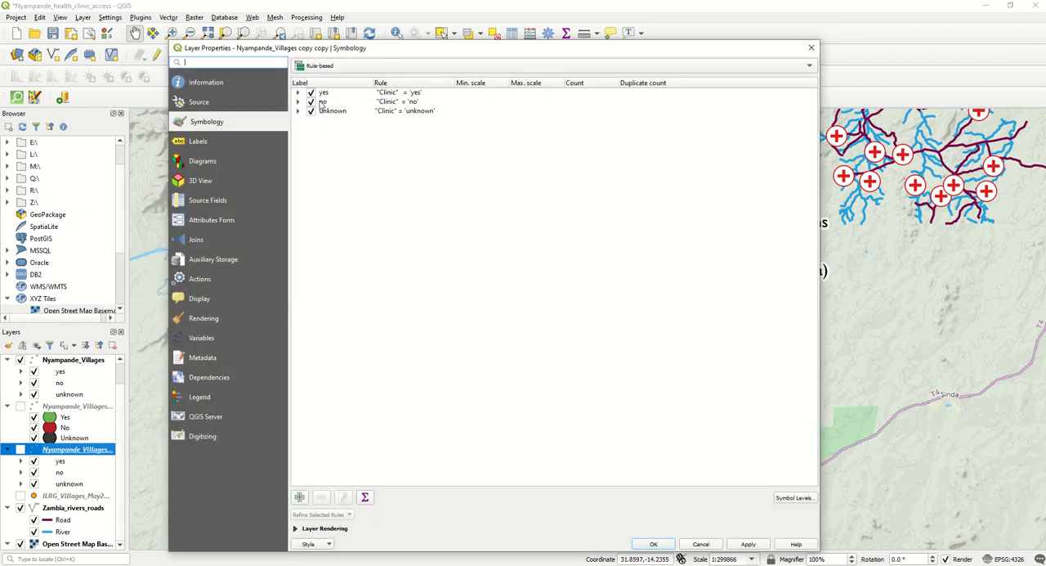
# - Examine the number_hou ranges and marker sizes of the three sub-rules under the yes rule, leaving them unedited
pyautogui.click(298, 93)
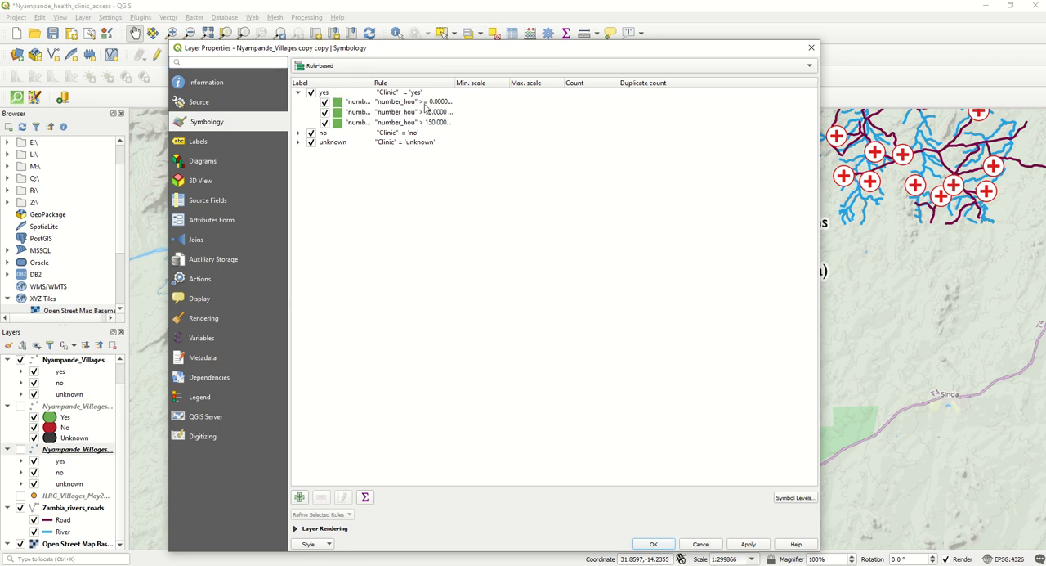
pyautogui.click(422, 102)
pyautogui.doubleClick(422, 105)
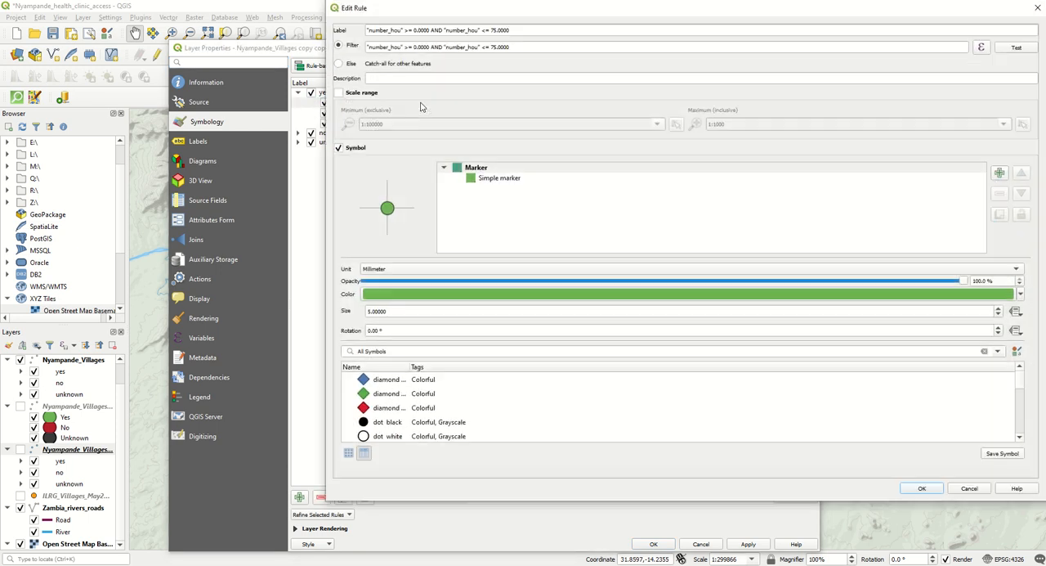
pyautogui.moveTo(621, 14); pyautogui.dragTo(519, 54)
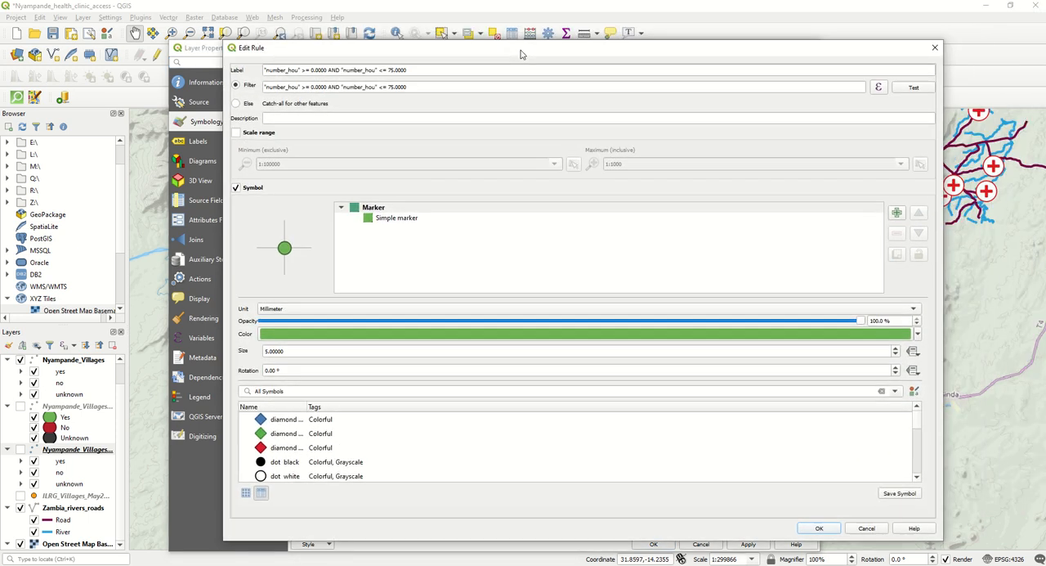
pyautogui.click(935, 47)
pyautogui.click(421, 112)
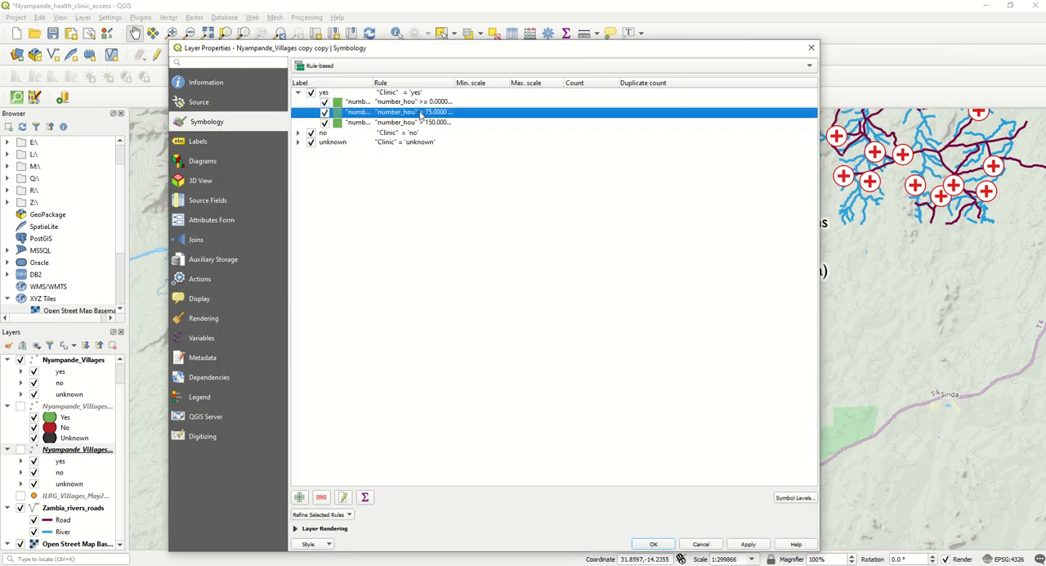
pyautogui.doubleClick(421, 112)
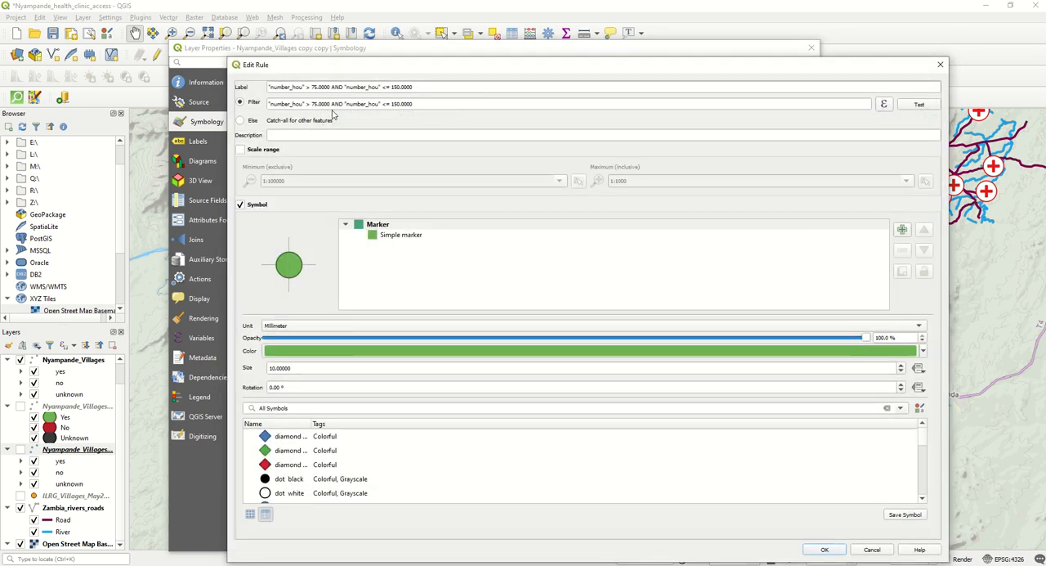
pyautogui.click(939, 63)
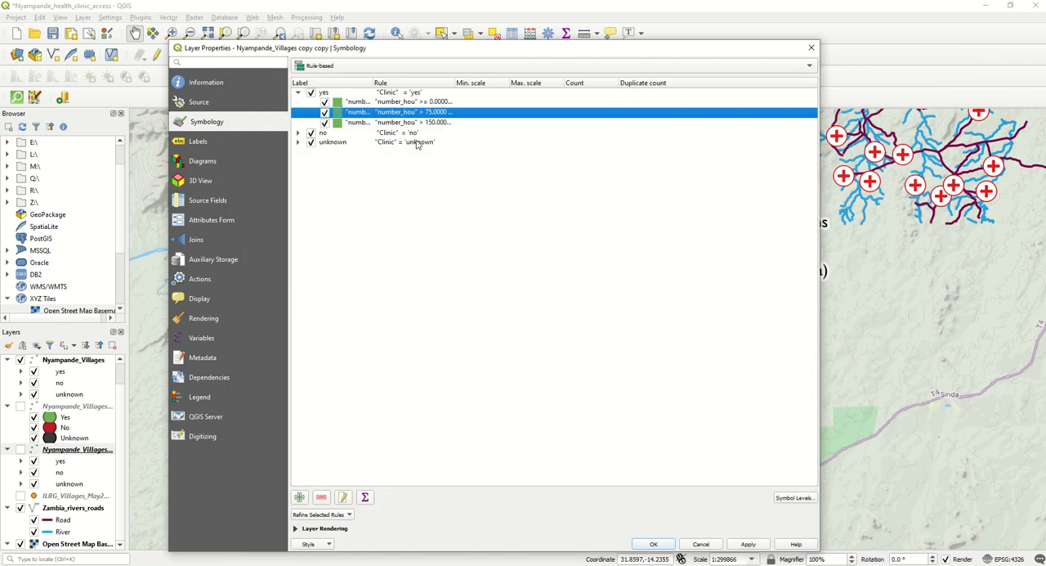
pyautogui.click(425, 122)
pyautogui.doubleClick(424, 123)
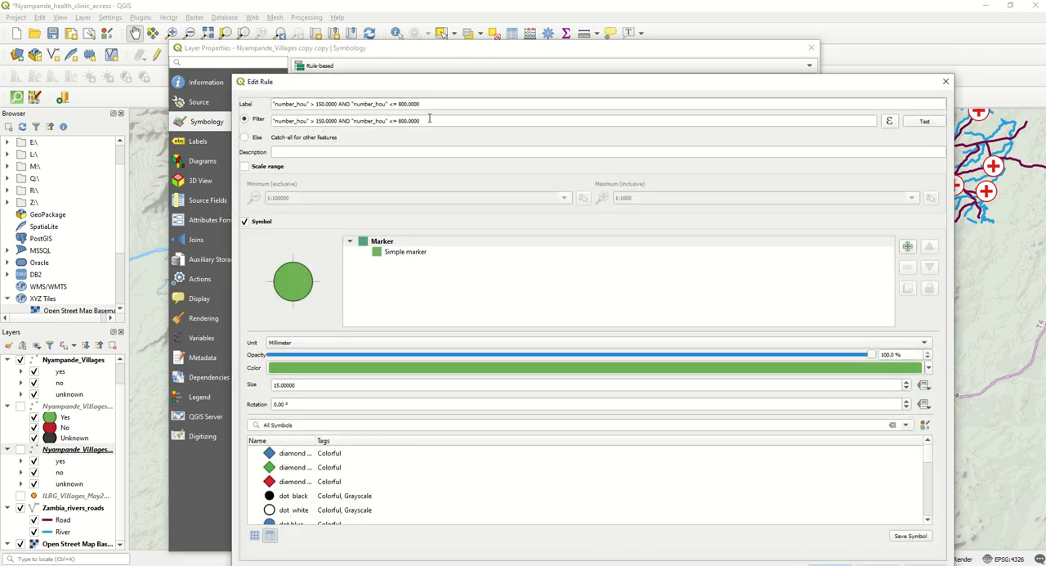
pyautogui.click(946, 82)
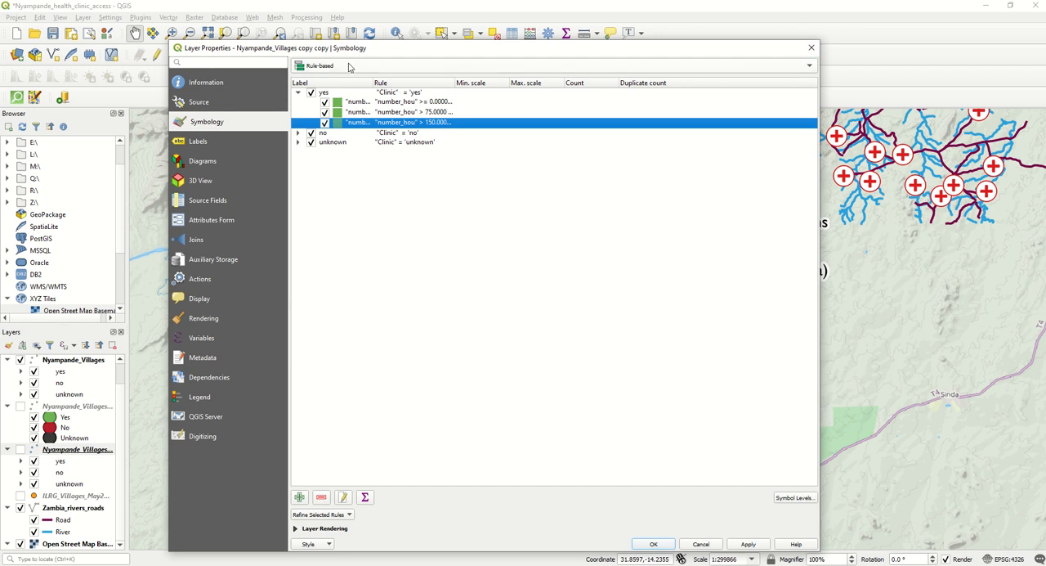
# - Switch the layer's rule-based symbology to Graduated, classified on the number_hou column
pyautogui.click(349, 65)
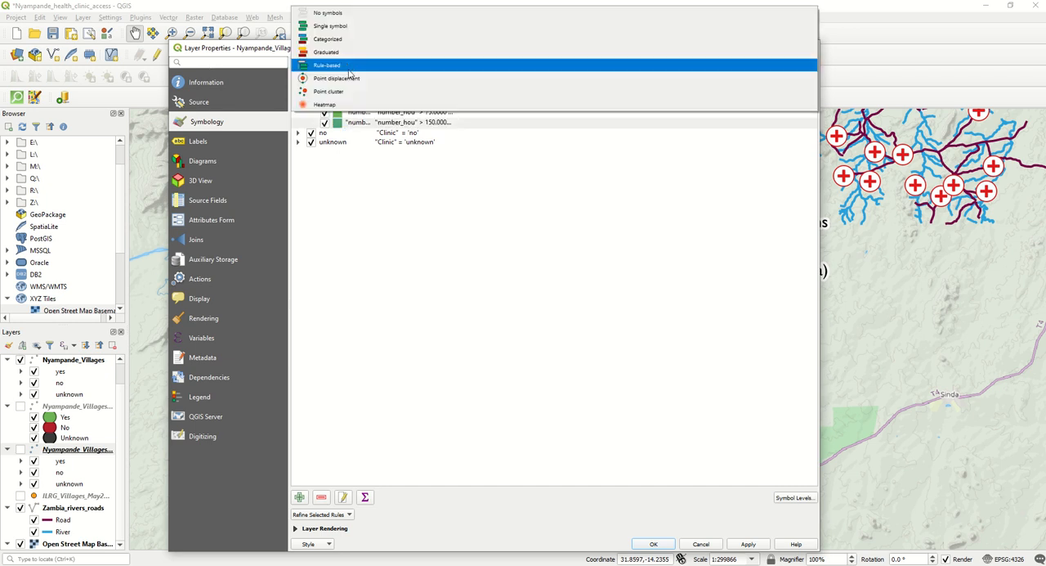
pyautogui.click(346, 54)
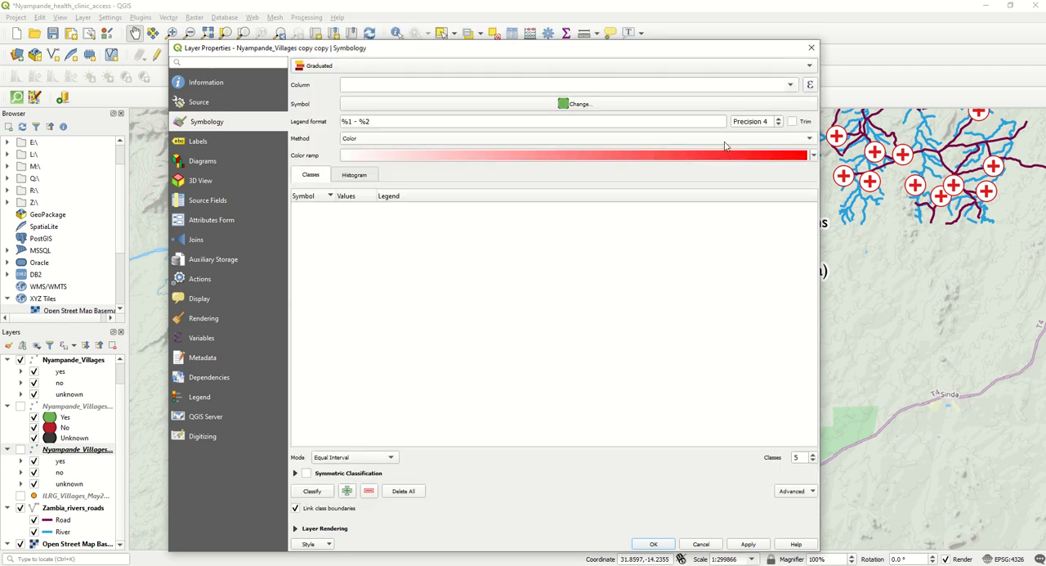
pyautogui.click(790, 85)
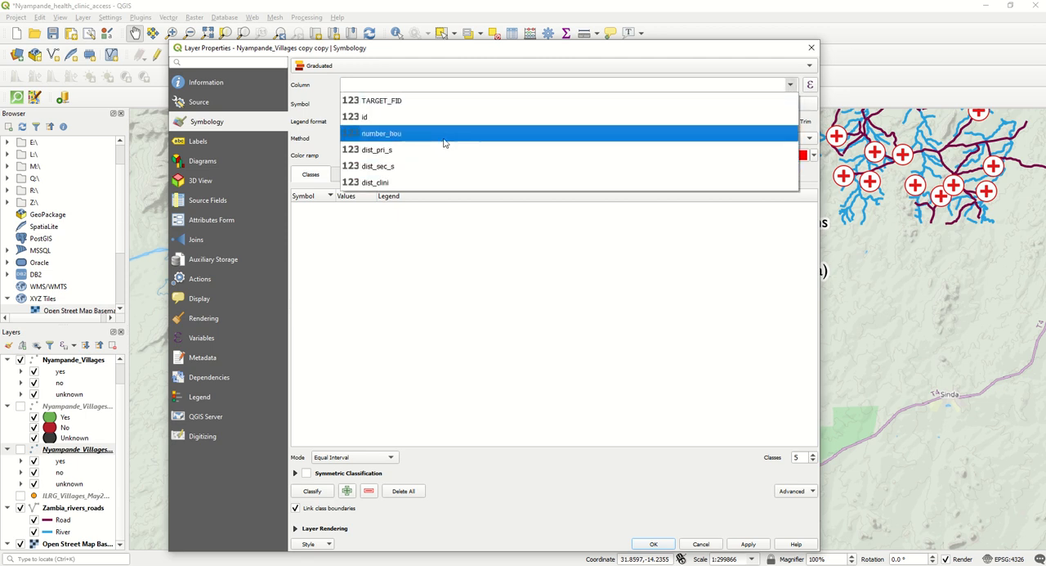
pyautogui.click(382, 133)
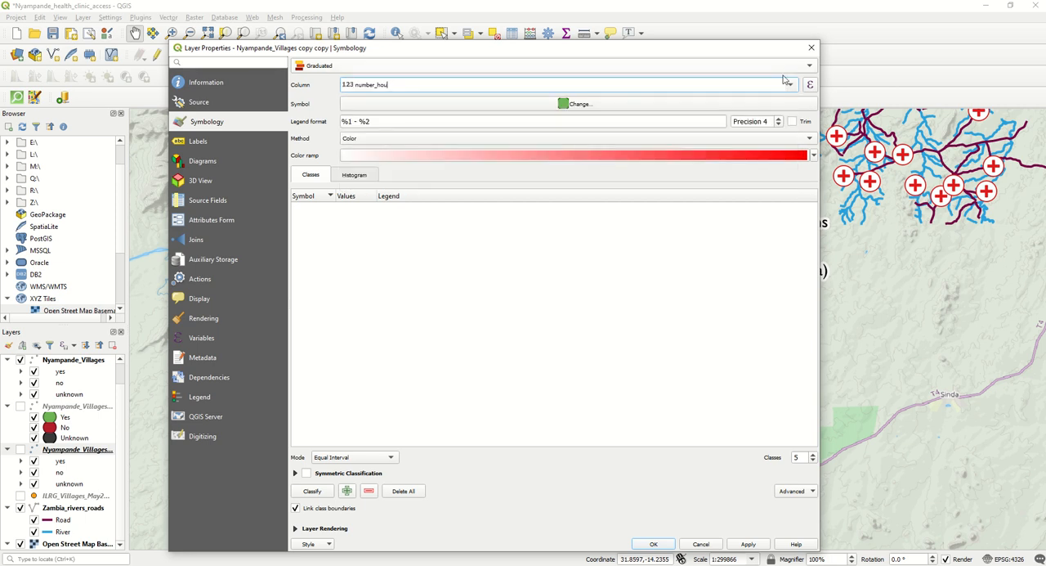
# - Give the graduated symbol's simple marker a white #ffffff fill and the saved dark grey stroke, and accept the symbol
pyautogui.click(488, 106)
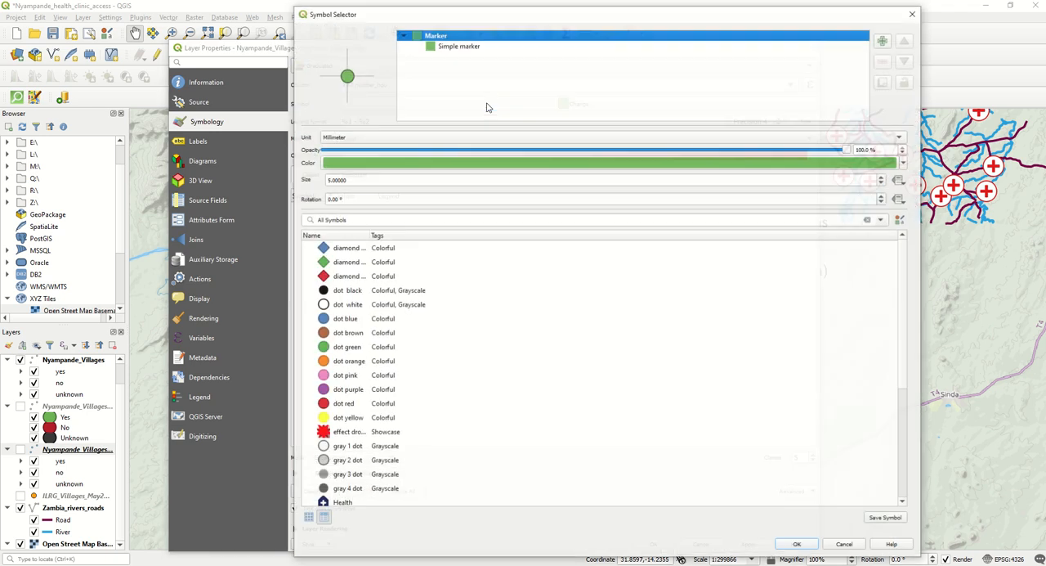
pyautogui.click(441, 47)
pyautogui.click(425, 177)
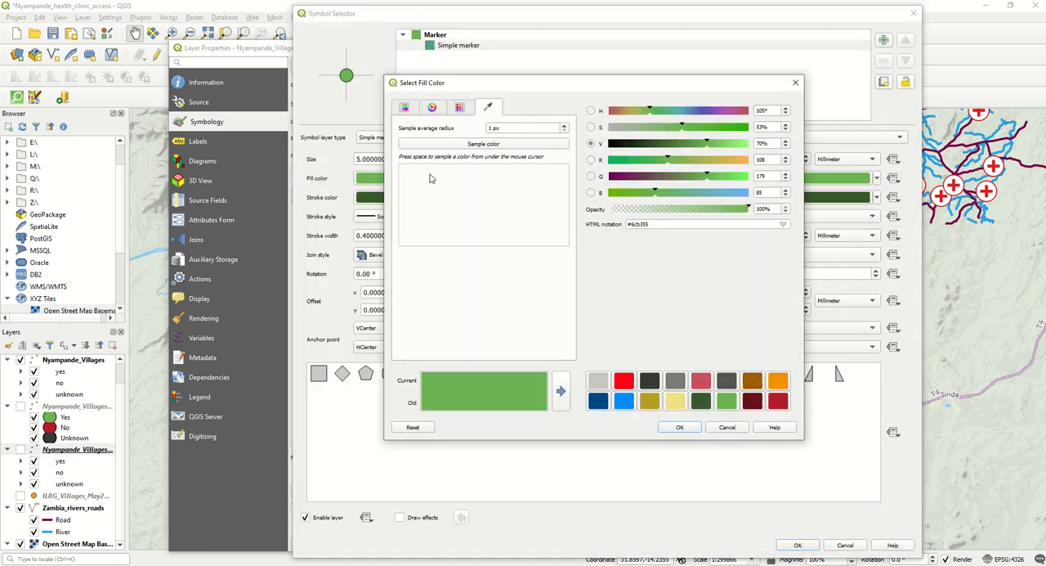
pyautogui.click(609, 127)
pyautogui.moveTo(721, 144); pyautogui.dragTo(789, 149)
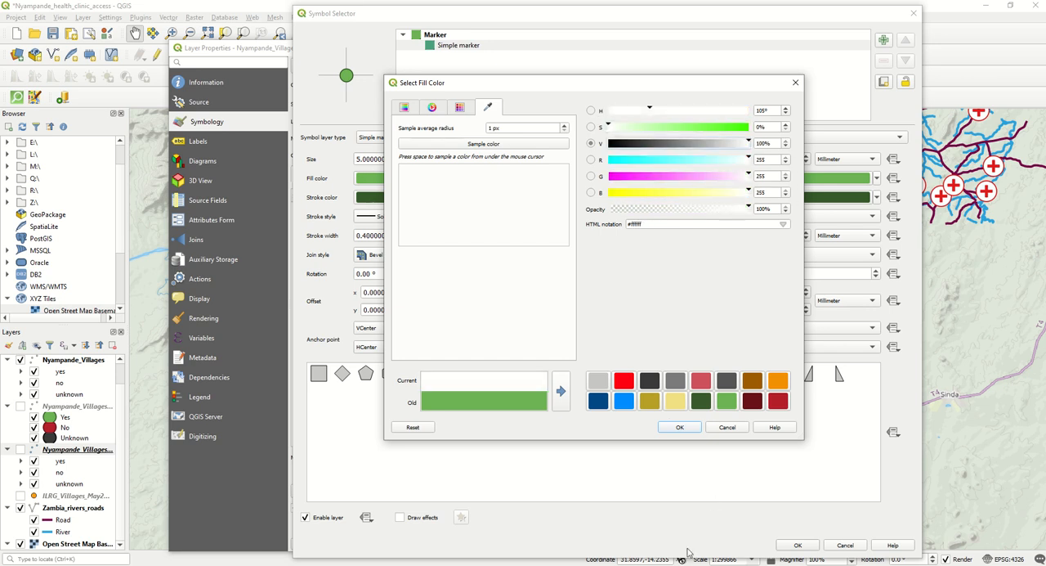
pyautogui.click(672, 428)
pyautogui.click(415, 198)
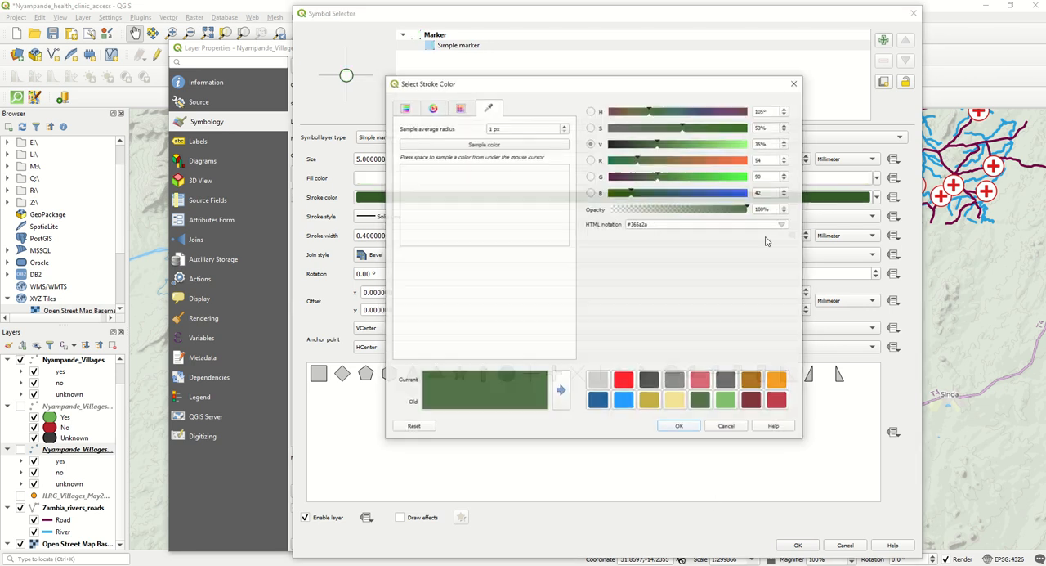
pyautogui.click(650, 381)
pyautogui.click(679, 427)
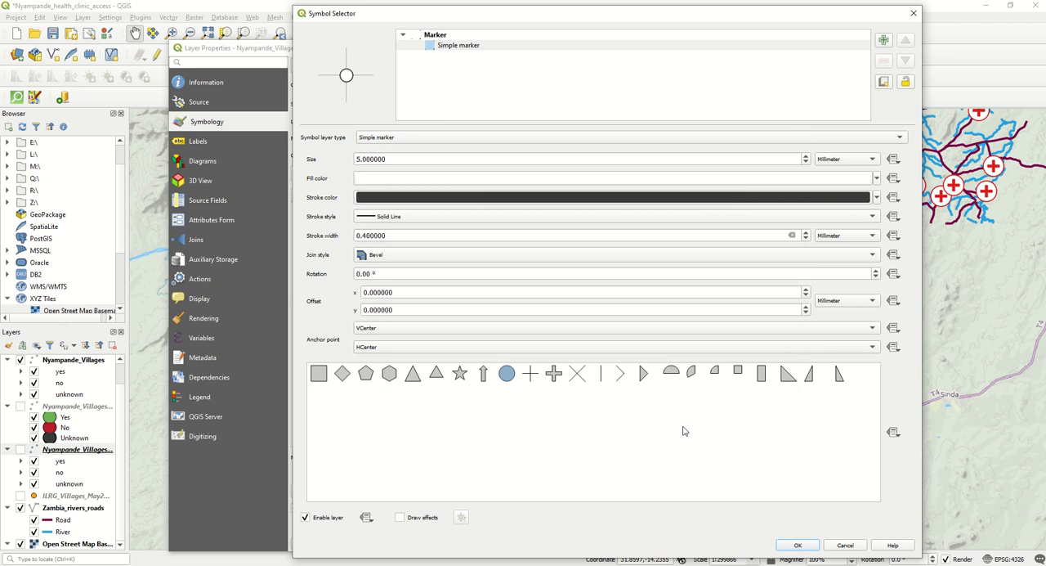
pyautogui.click(795, 545)
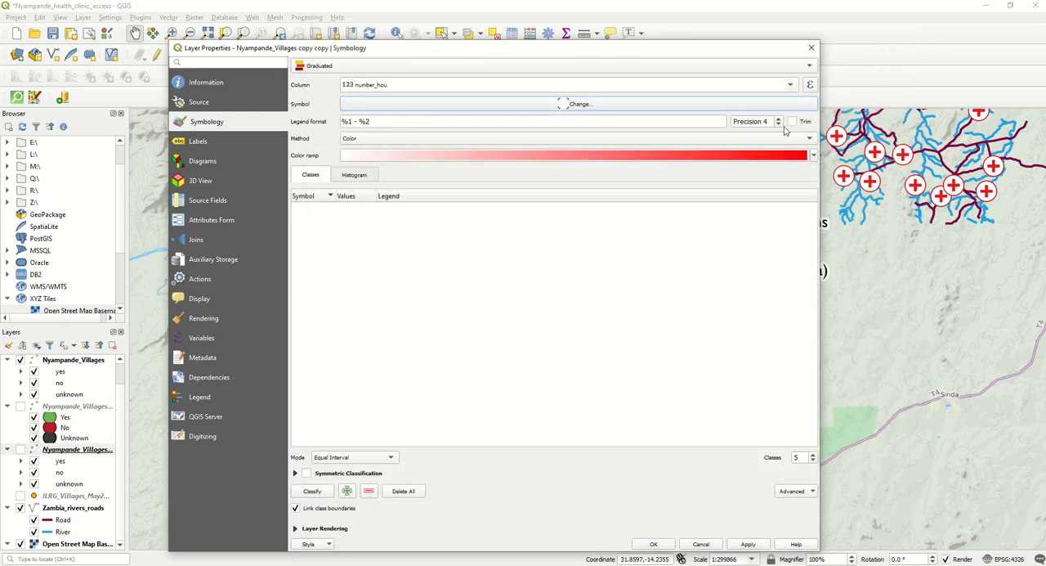
# - Change the graduation method to Size, with symbol sizes from 5 to 15 millimetres
pyautogui.click(349, 139)
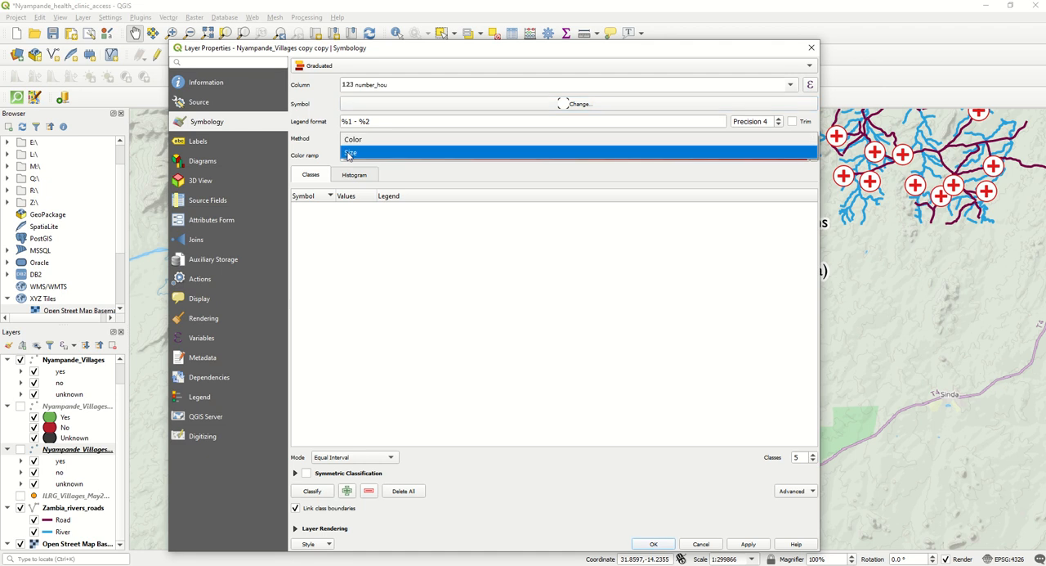
pyautogui.click(350, 155)
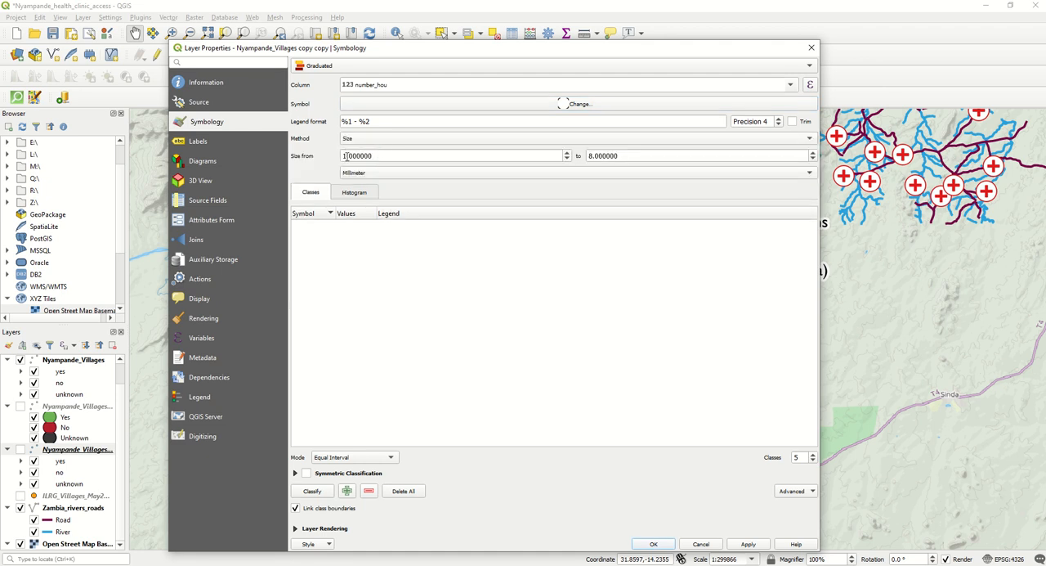
pyautogui.moveTo(346, 156); pyautogui.dragTo(322, 152)
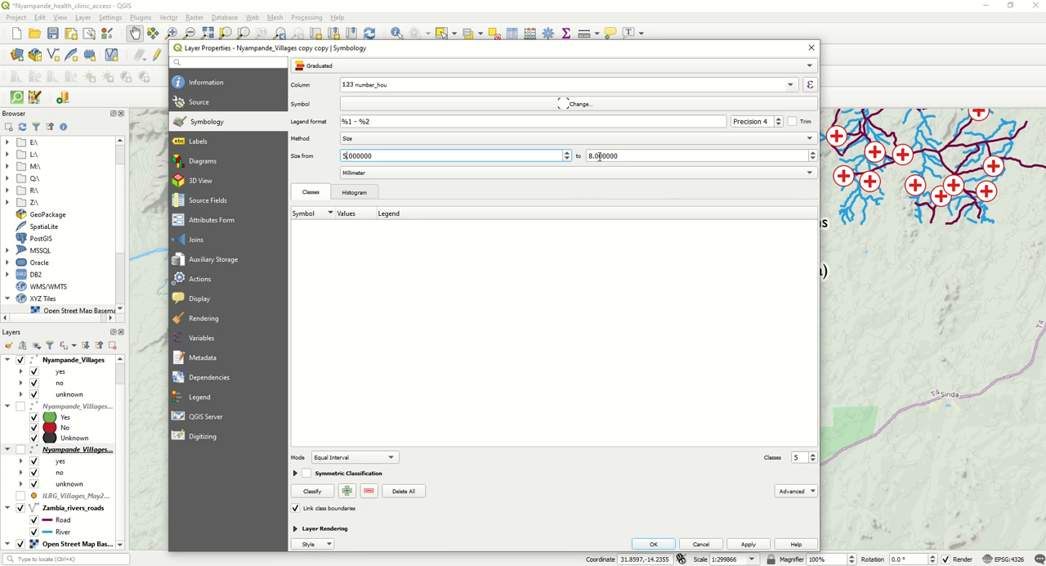
pyautogui.moveTo(593, 155); pyautogui.dragTo(560, 155)
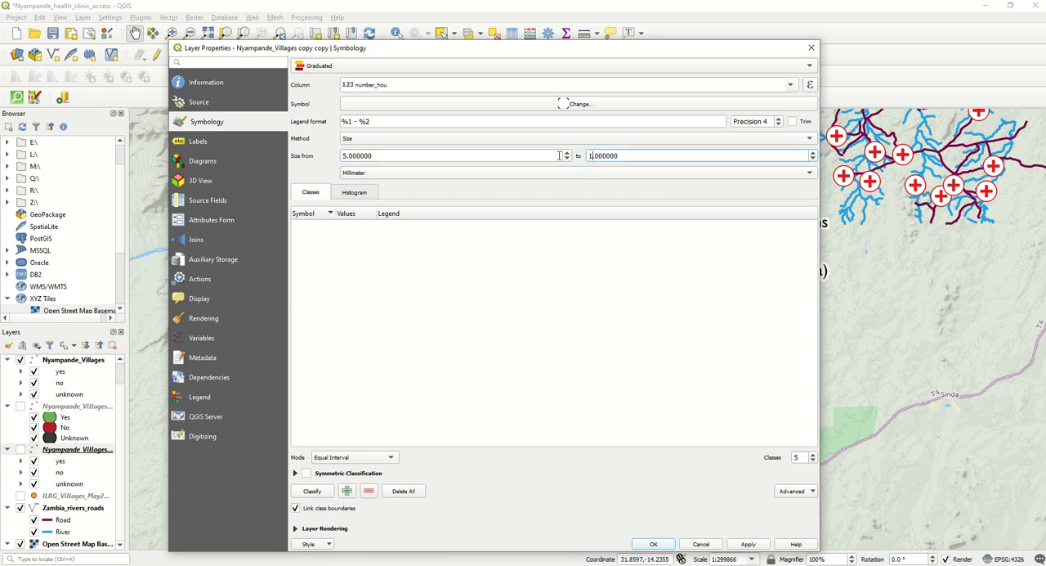
pyautogui.click(469, 304)
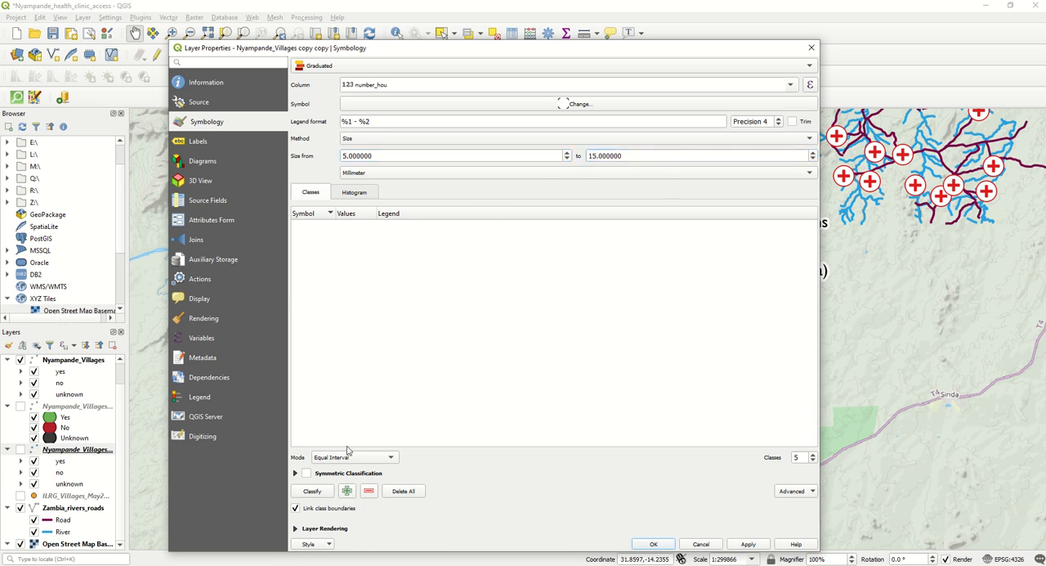
# - Classify the values with Natural Breaks (Jenks) into 3 classes
pyautogui.click(335, 459)
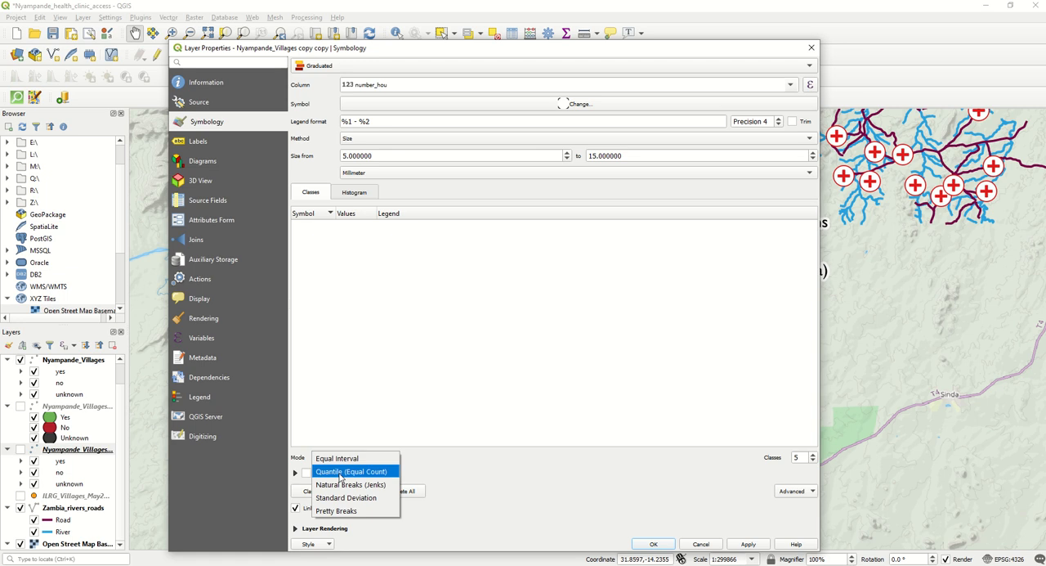
pyautogui.click(339, 485)
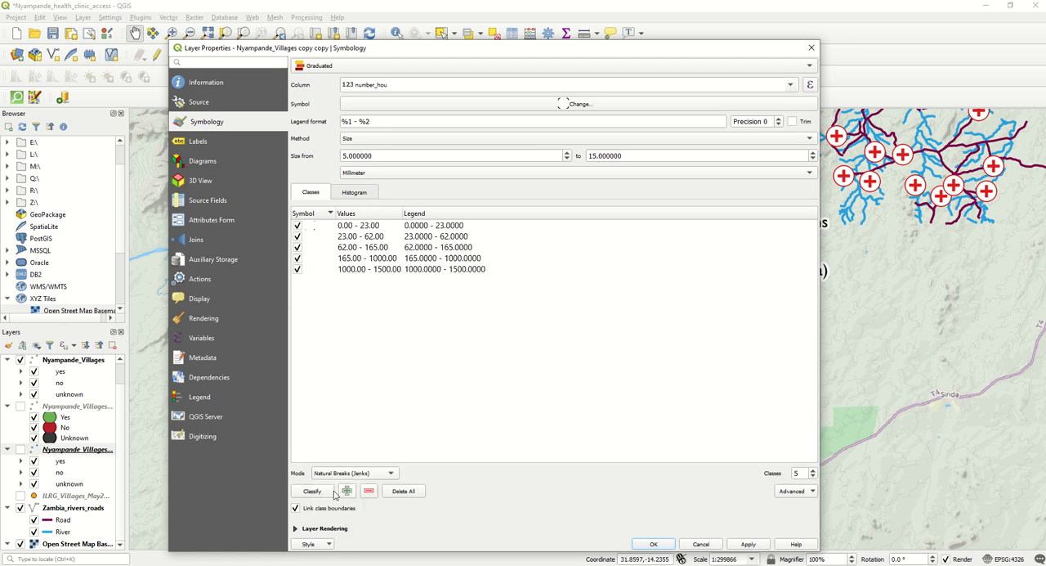
pyautogui.click(813, 477)
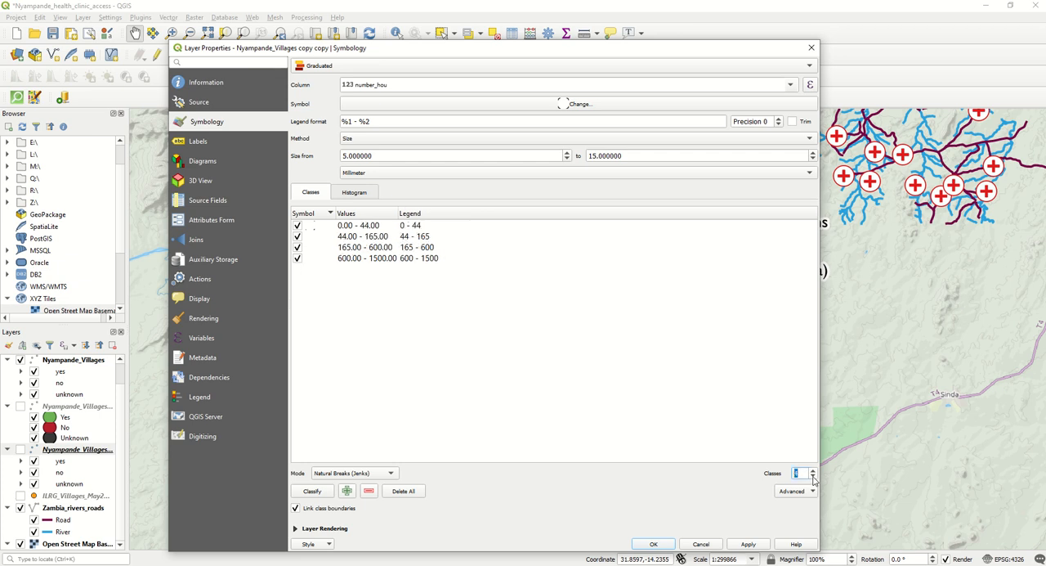
pyautogui.click(813, 477)
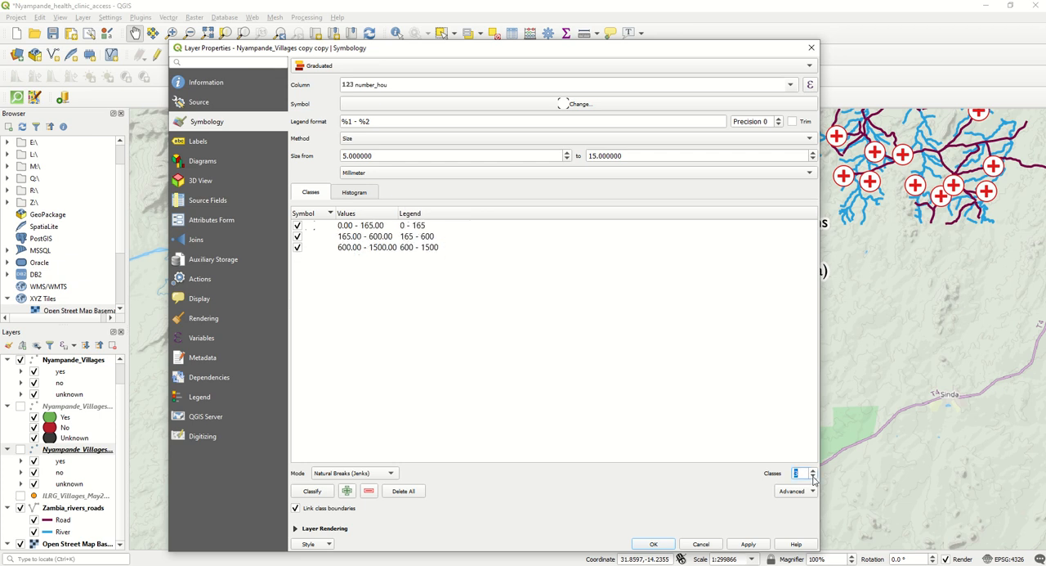
# - Set the upper value of the first class to 75
pyautogui.doubleClick(363, 228)
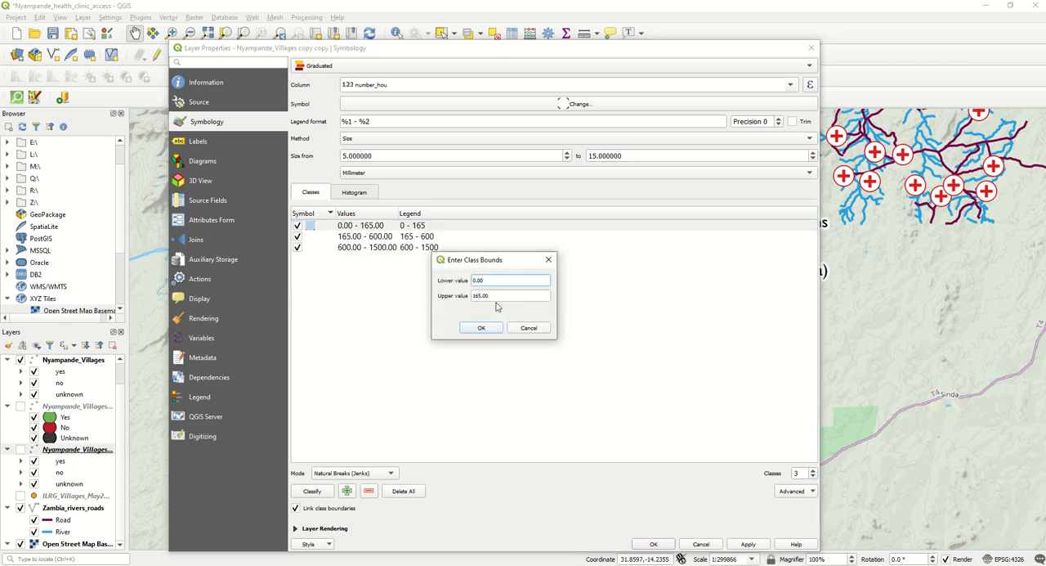
pyautogui.press('Tab')
pyautogui.write('7')
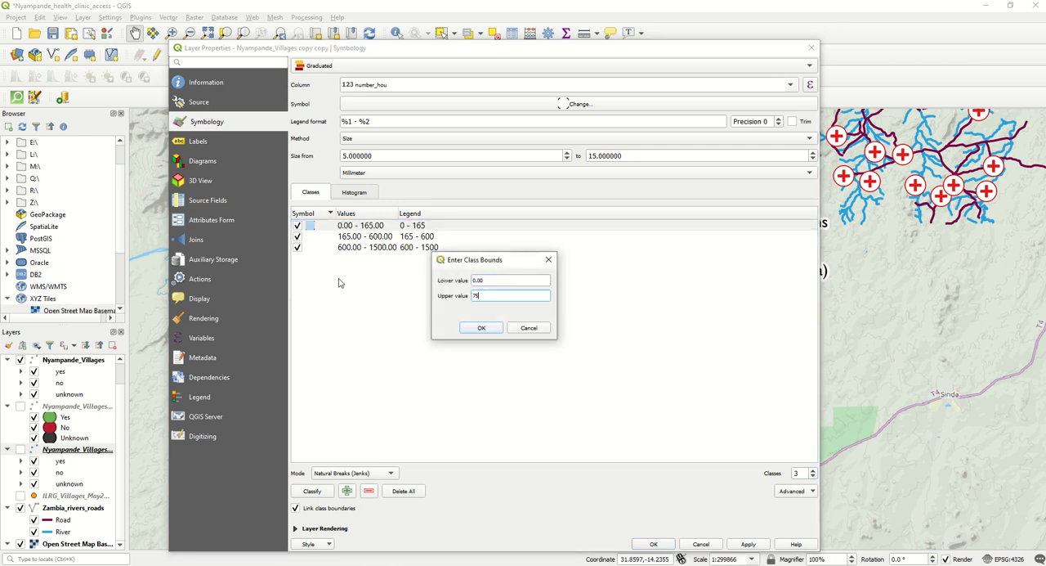
pyautogui.write('5')
pyautogui.click(481, 327)
# - Set the upper value of the second class to 150 and accept the graduated layer's properties
pyautogui.doubleClick(366, 236)
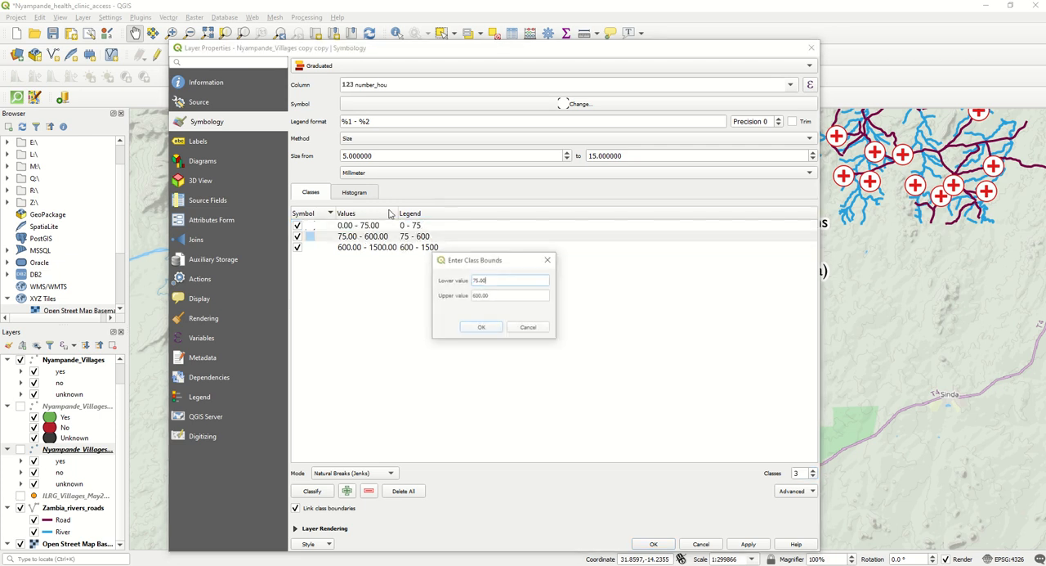
pyautogui.press('Tab')
pyautogui.write('1')
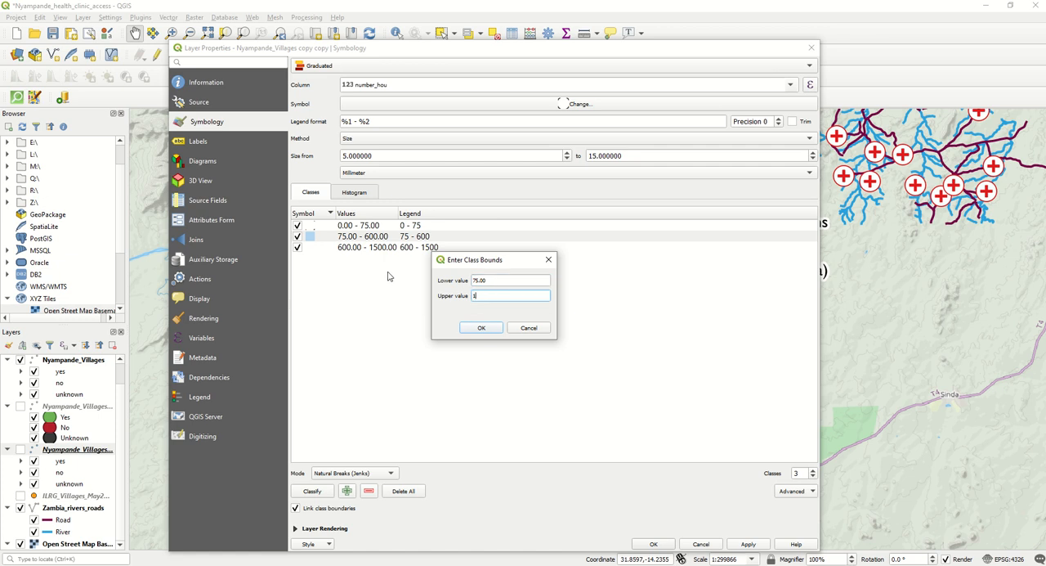
pyautogui.click(476, 328)
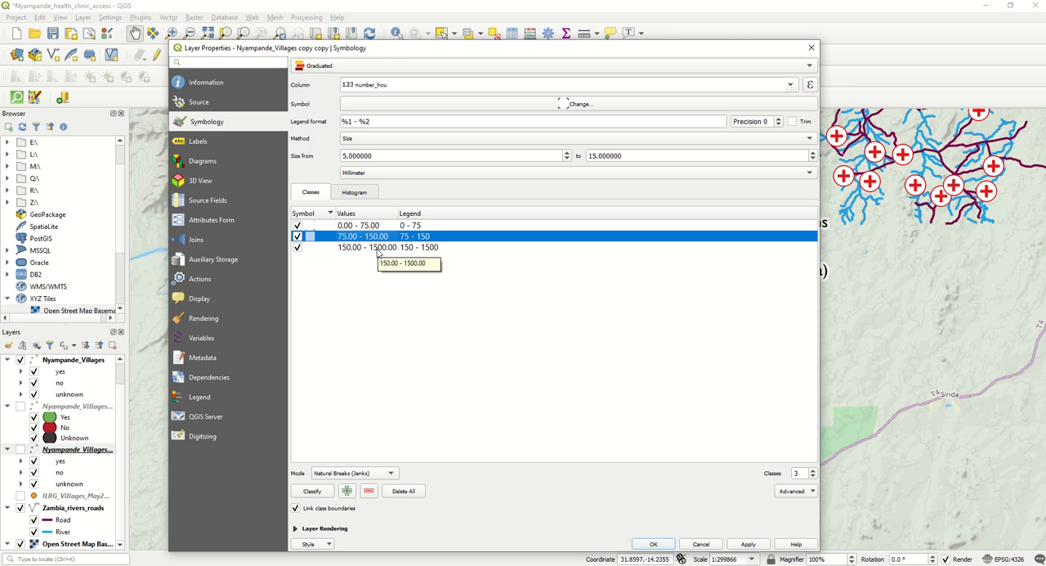
pyautogui.moveTo(491, 45); pyautogui.dragTo(483, 5)
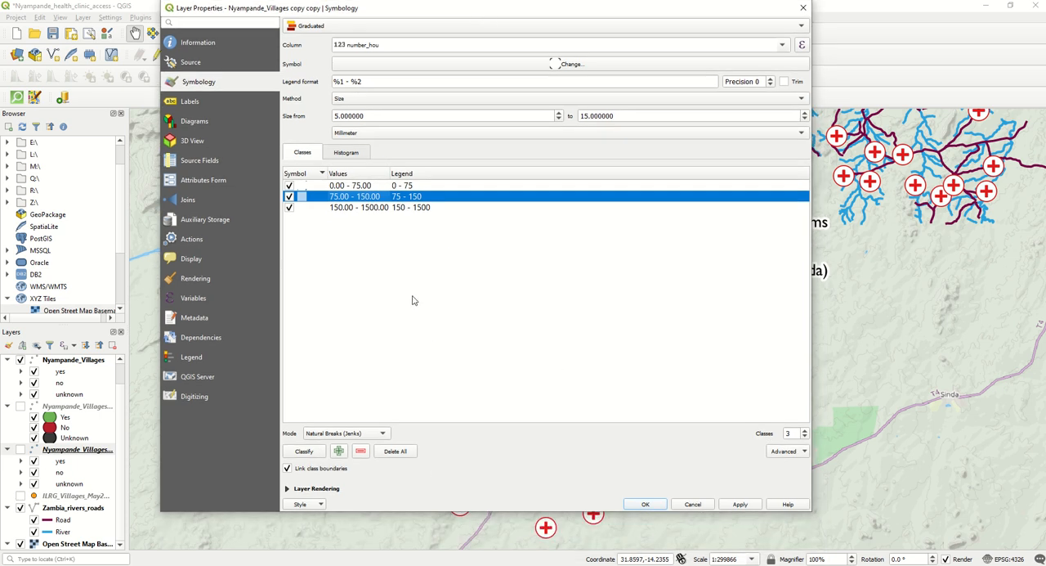
pyautogui.click(646, 504)
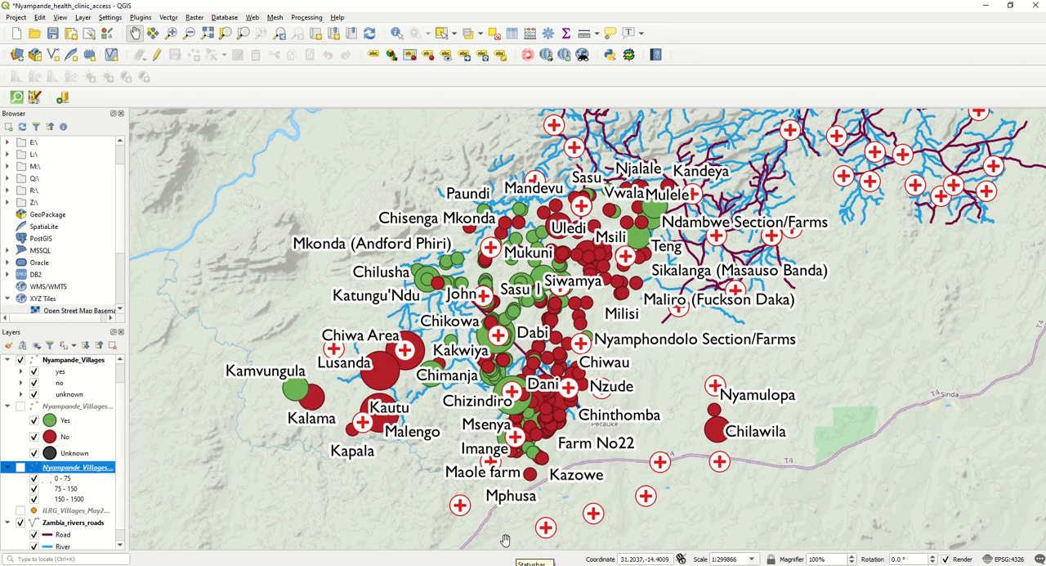
# - Save the project and switch to the Nyampande Health Clinic Accessibility print layout
pyautogui.click(16, 17)
pyautogui.click(32, 106)
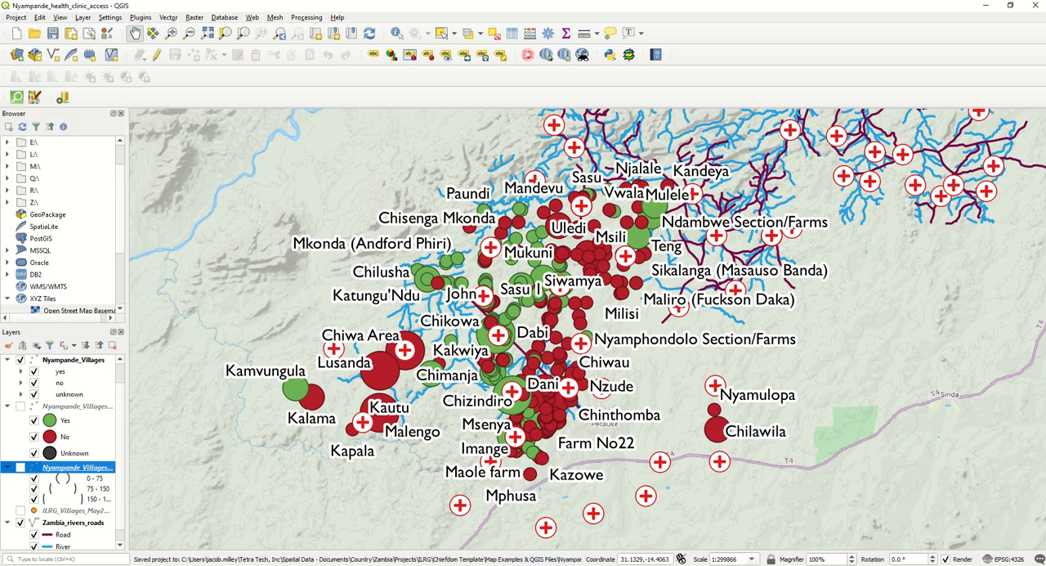
pyautogui.click(536, 530)
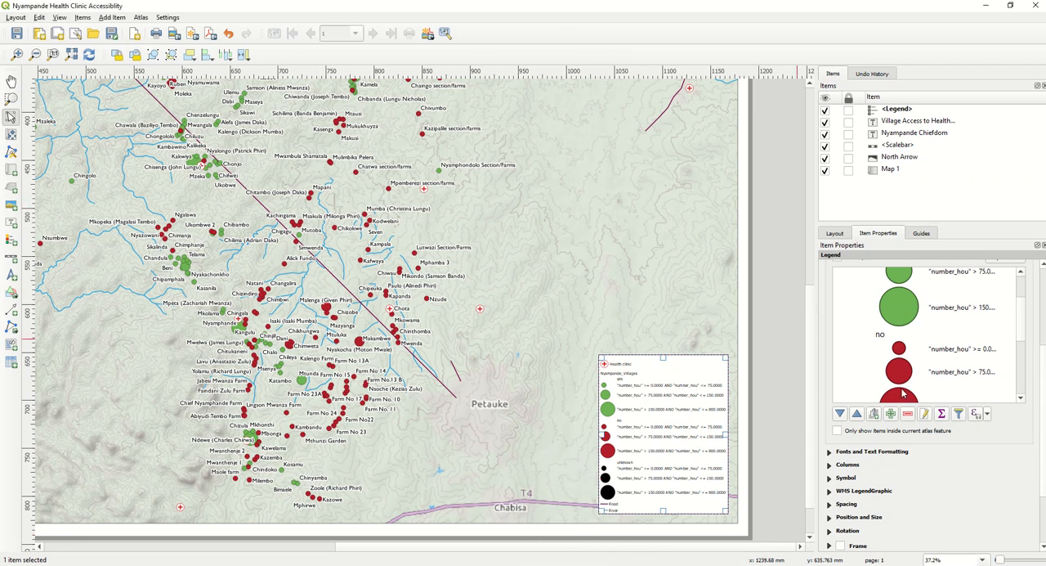
# - Add the Nyampande_Villages copy and Nyampande_Villages copy copy layers to the legend and move it back inside the map's lower right corner
pyautogui.scroll(2, 1022, 325)
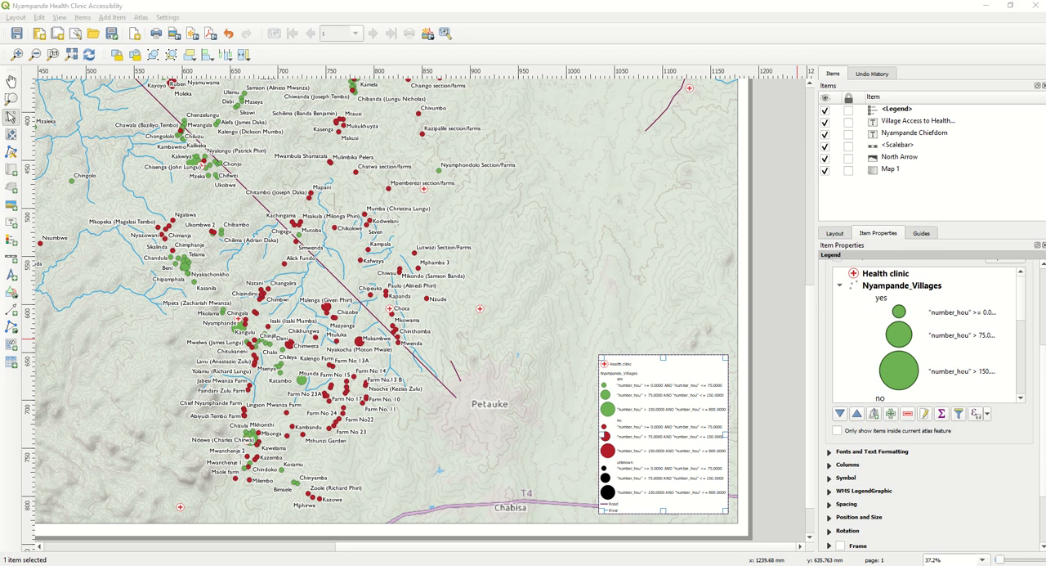
pyautogui.moveTo(1045, 122); pyautogui.dragTo(390, 131)
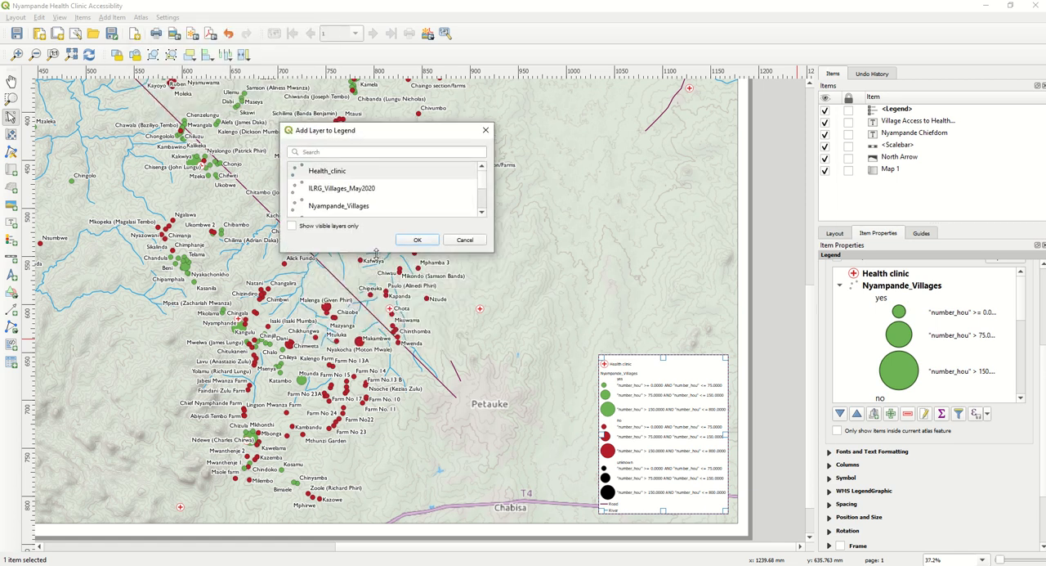
pyautogui.moveTo(376, 251); pyautogui.dragTo(376, 353)
pyautogui.click(366, 231)
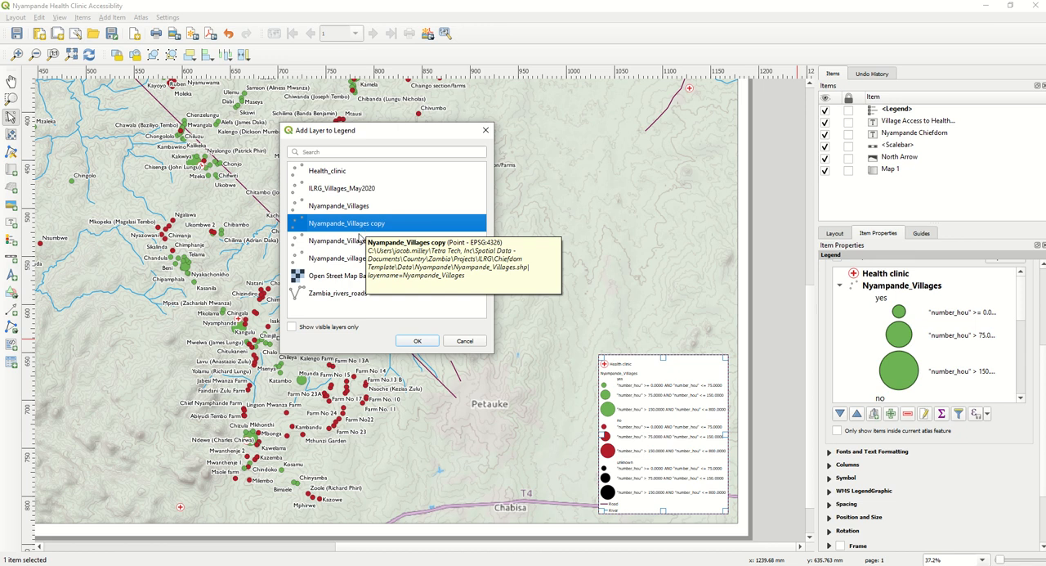
pyautogui.keyDown('ctrl'); pyautogui.click(351, 242); pyautogui.keyUp('ctrl')
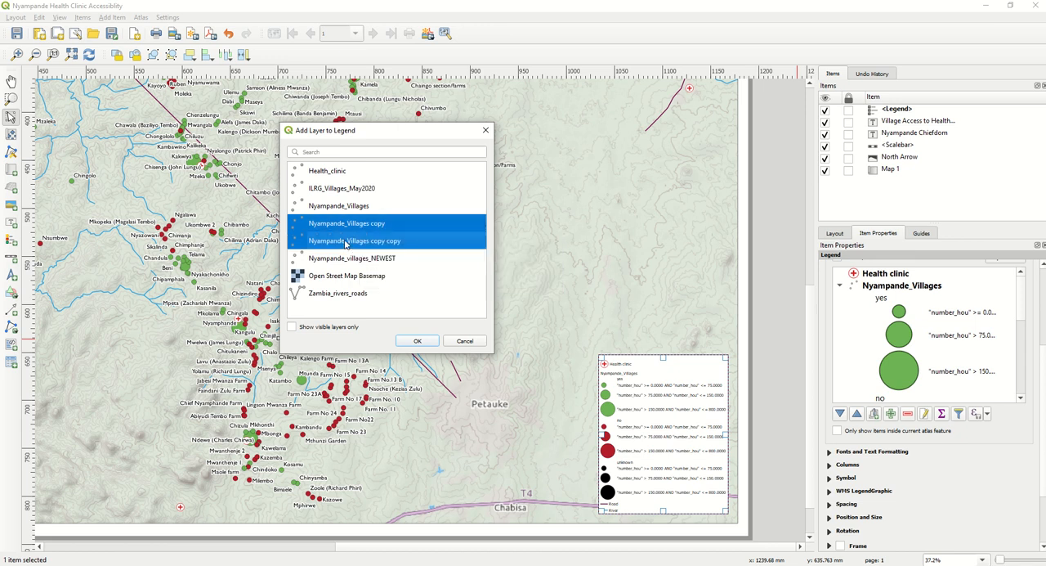
pyautogui.click(417, 343)
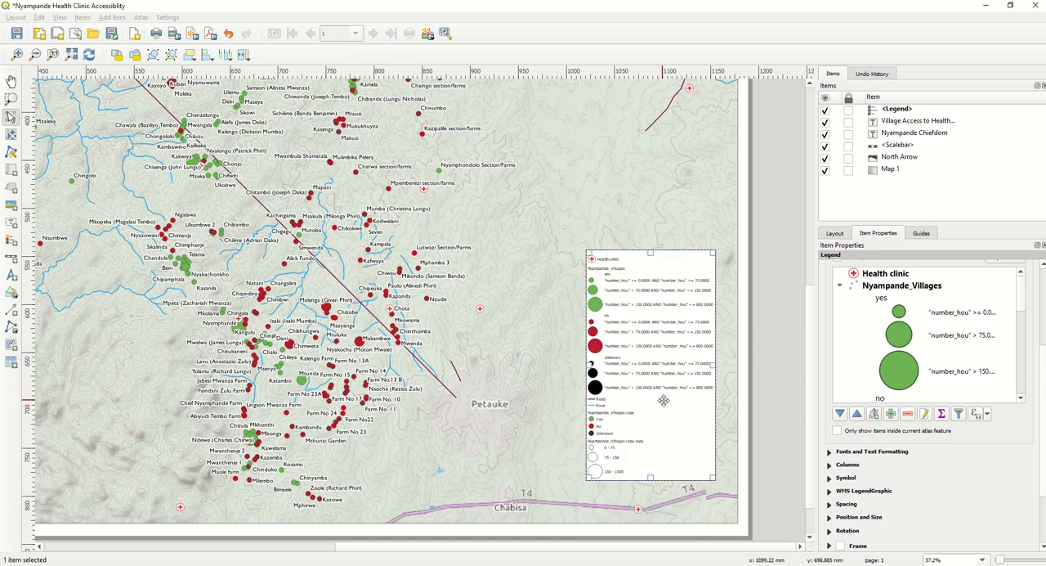
pyautogui.moveTo(661, 400); pyautogui.dragTo(672, 432)
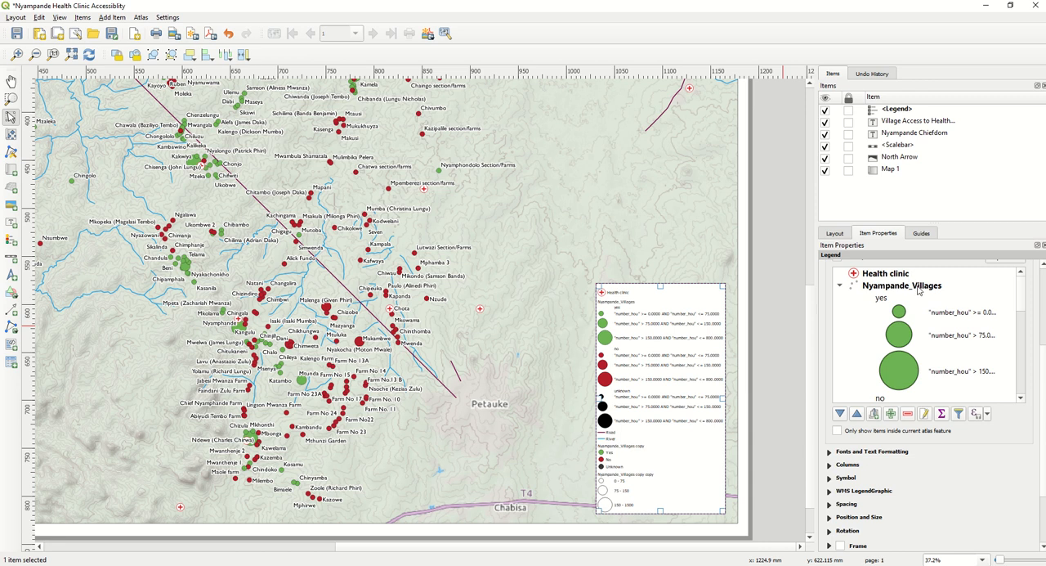
# - Remove the original Nyampande_Villages layer from the legend and move the shrunken legend into the map's lower right corner
pyautogui.click(915, 290)
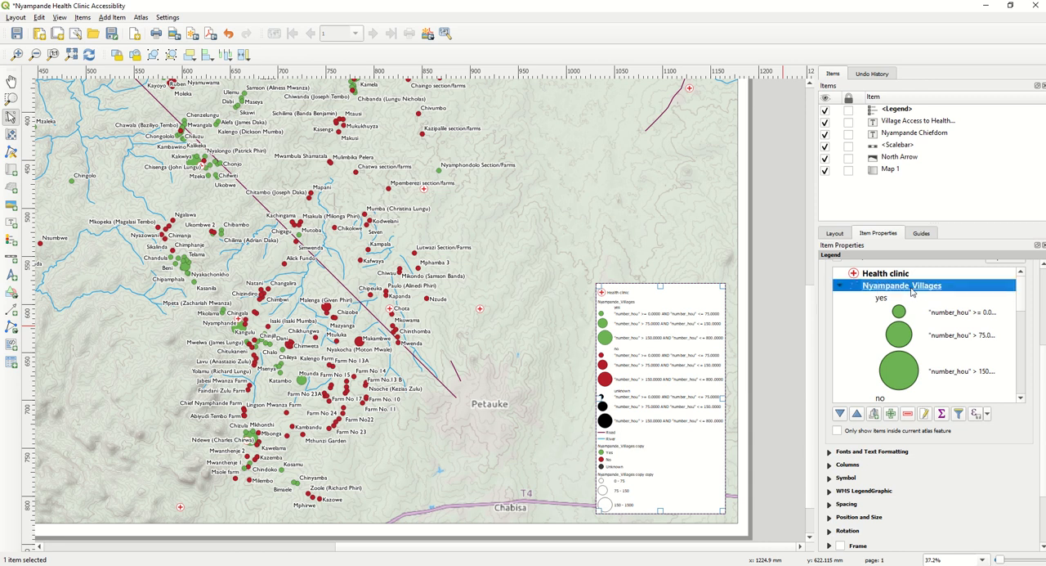
pyautogui.click(907, 416)
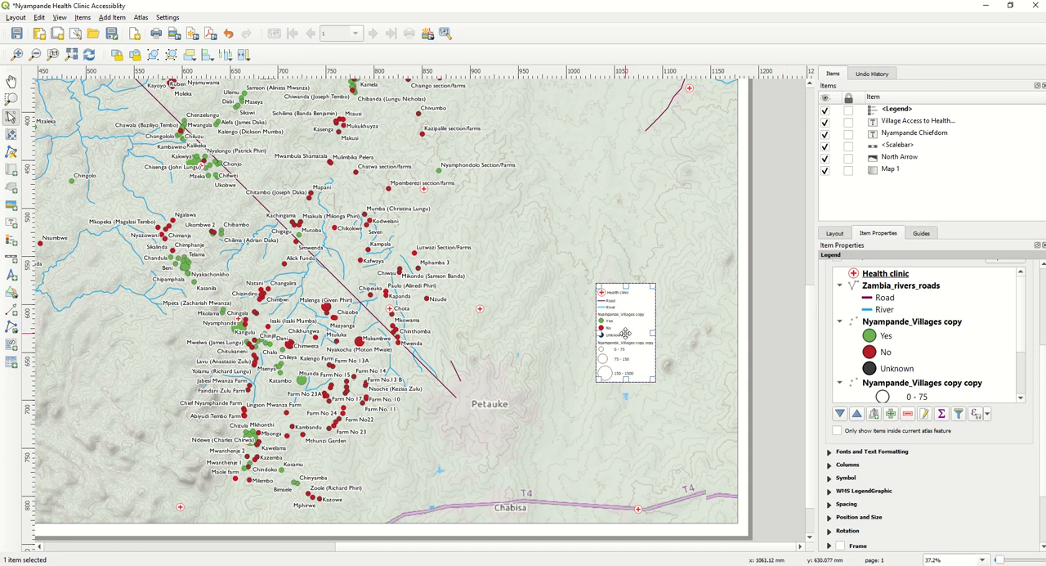
pyautogui.moveTo(625, 335); pyautogui.dragTo(698, 469)
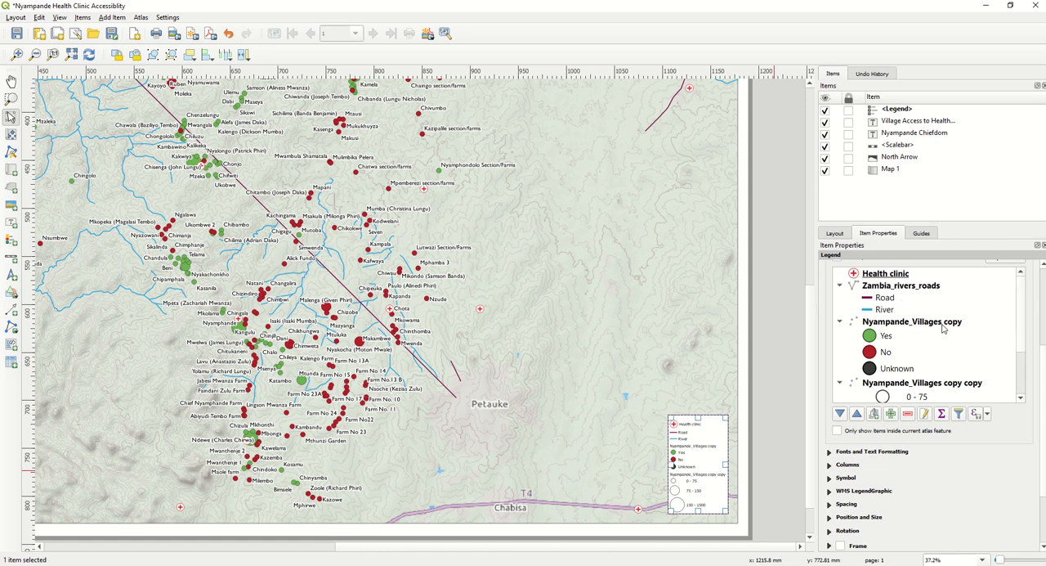
# - Move the Zambia_rivers_roads group down to the end of the legend, below both copied village layers
pyautogui.click(891, 288)
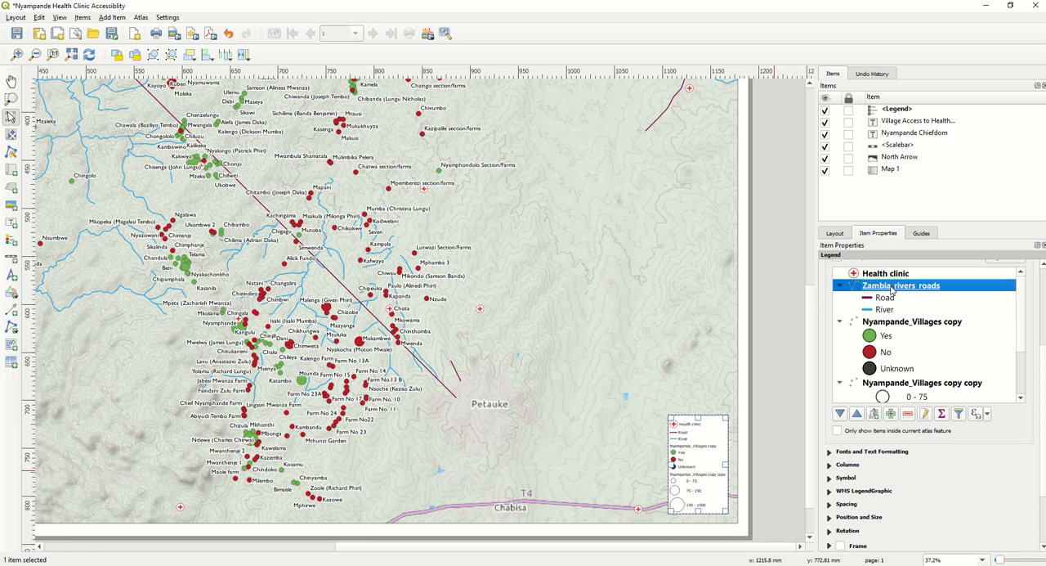
pyautogui.moveTo(892, 290); pyautogui.dragTo(881, 396)
pyautogui.scroll(5, 895, 307)
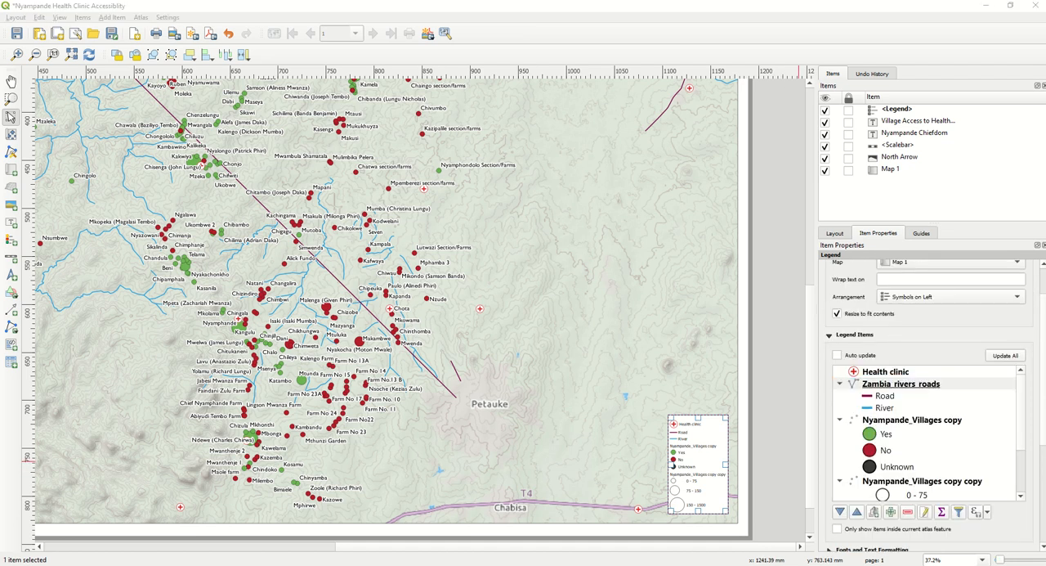
pyautogui.click(863, 387)
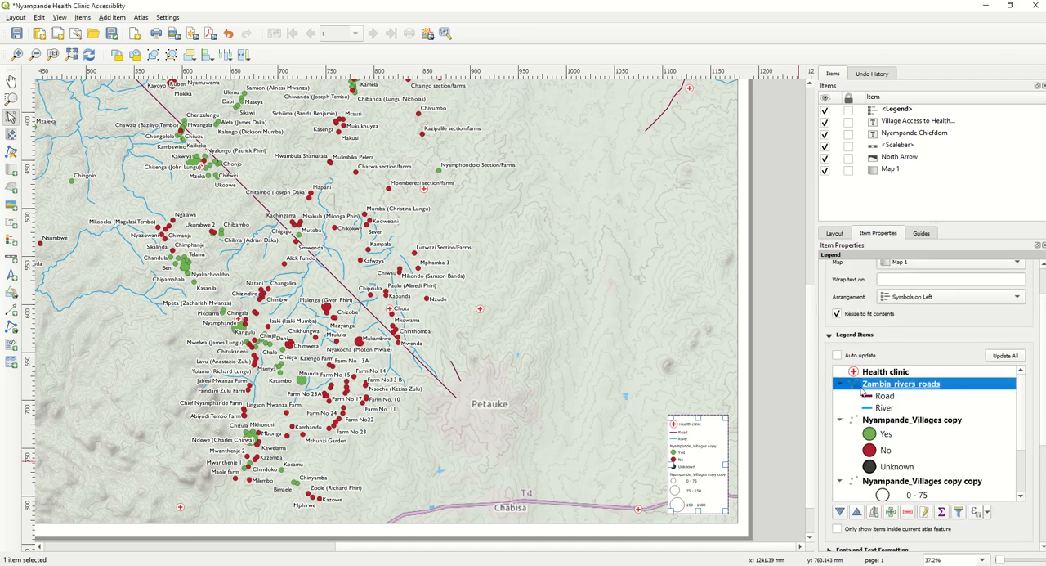
pyautogui.click(841, 512)
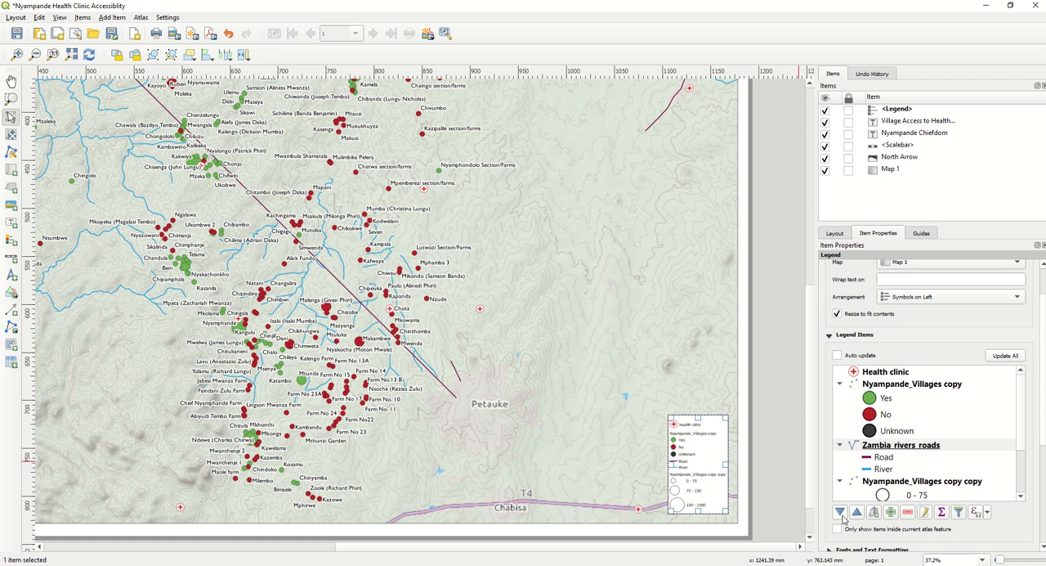
pyautogui.click(841, 513)
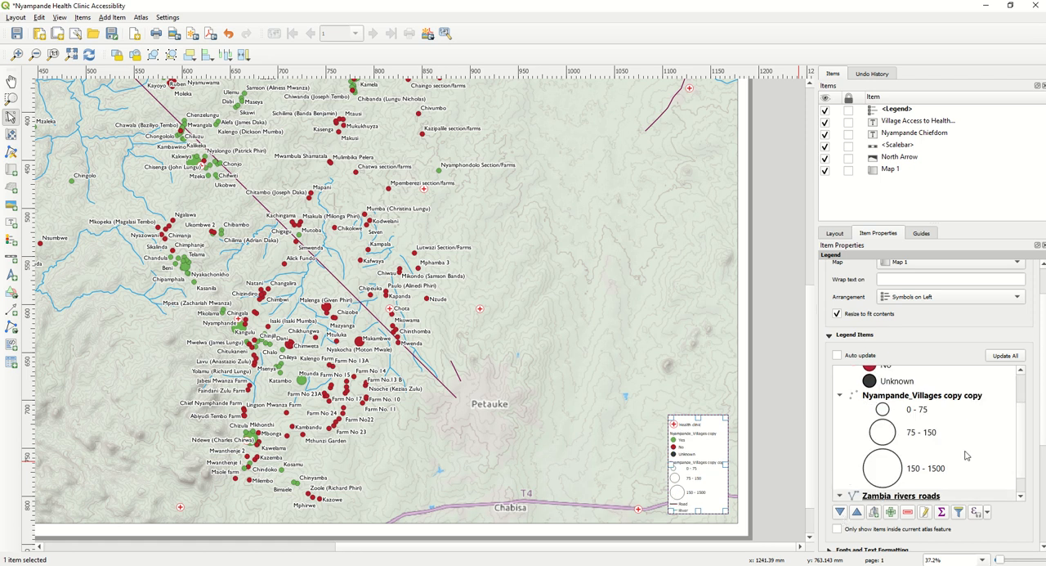
# - Move the Health clinic legend entry down below both copied village layers, just above the rivers and roads
pyautogui.moveTo(1019, 425); pyautogui.dragTo(1019, 385)
pyautogui.click(890, 373)
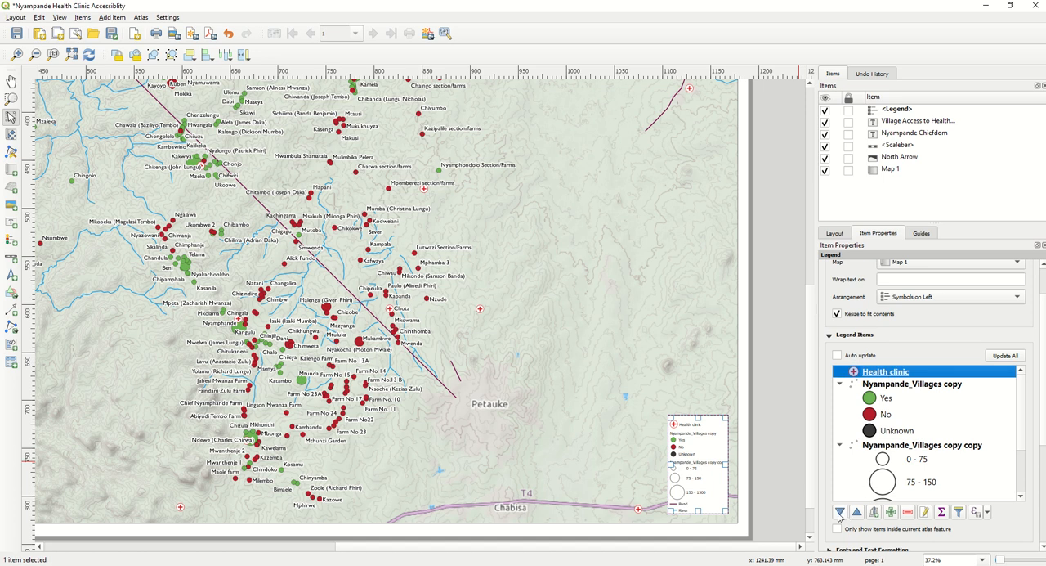
pyautogui.click(839, 513)
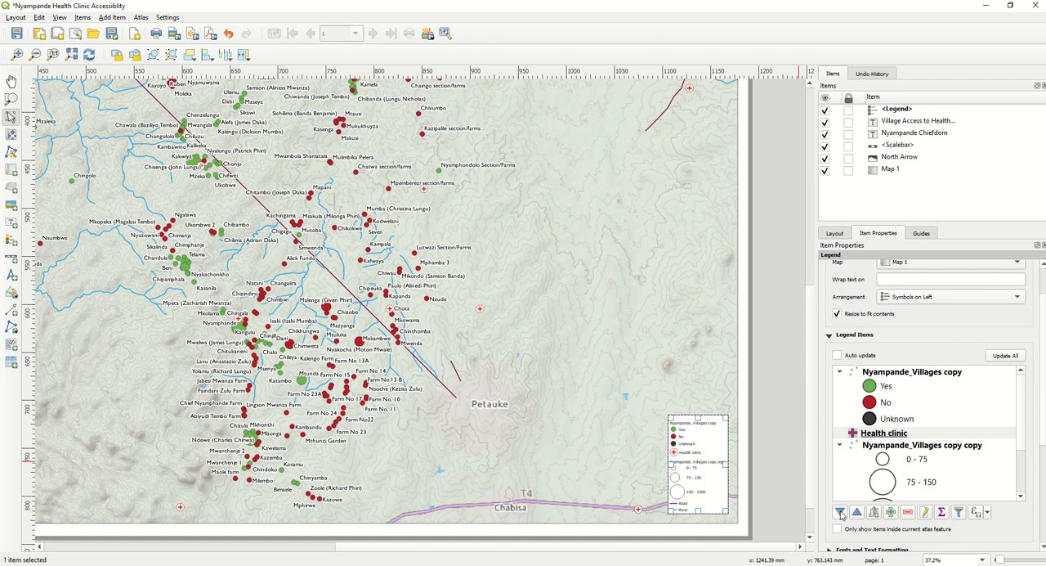
pyautogui.click(839, 513)
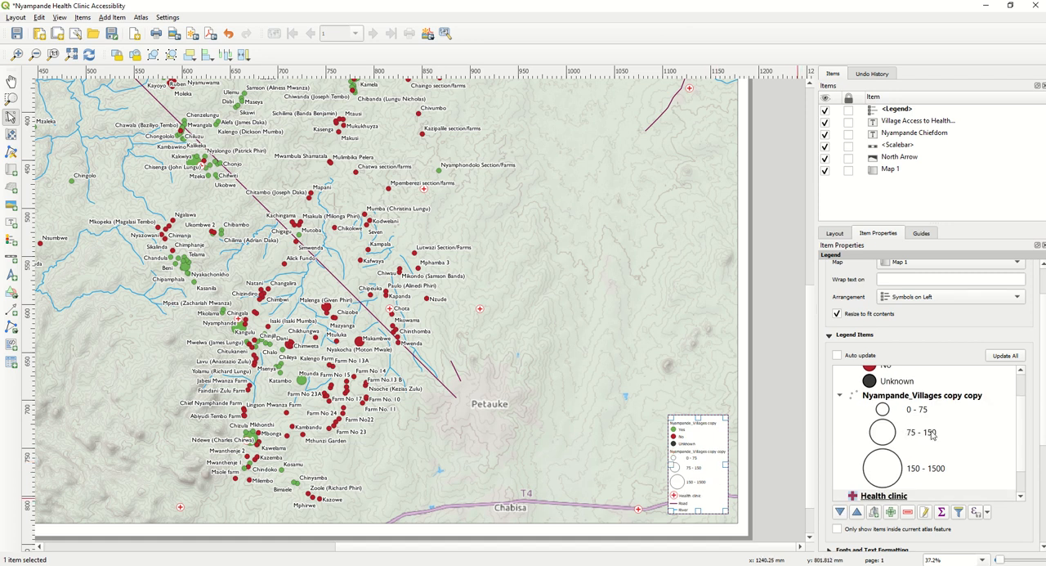
# - Rename the legend's categorized village layer "Access to a health clinic" and the graduated one "Number of housholds"
pyautogui.scroll(2, 878, 439)
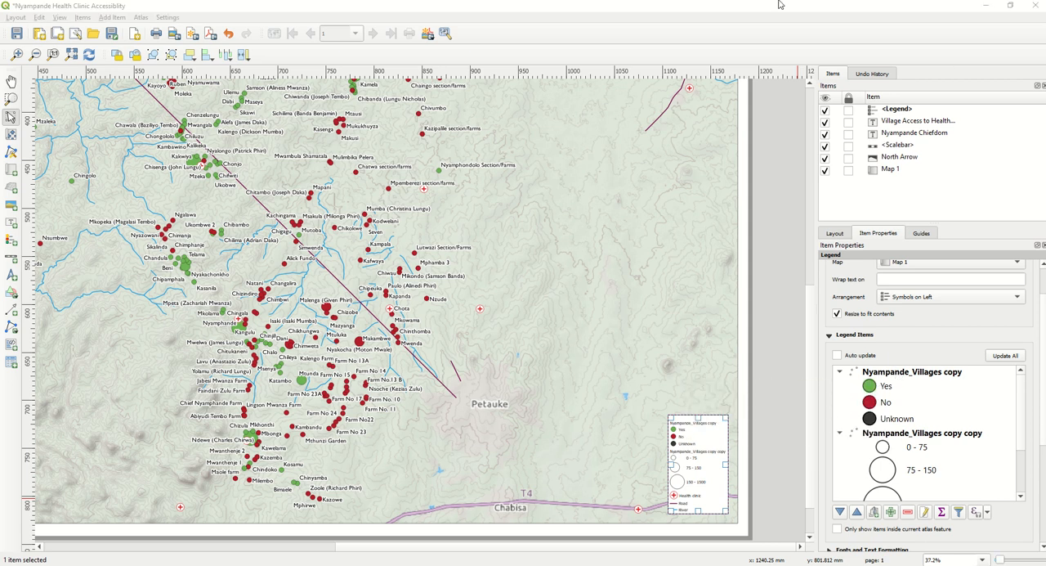
pyautogui.doubleClick(918, 376)
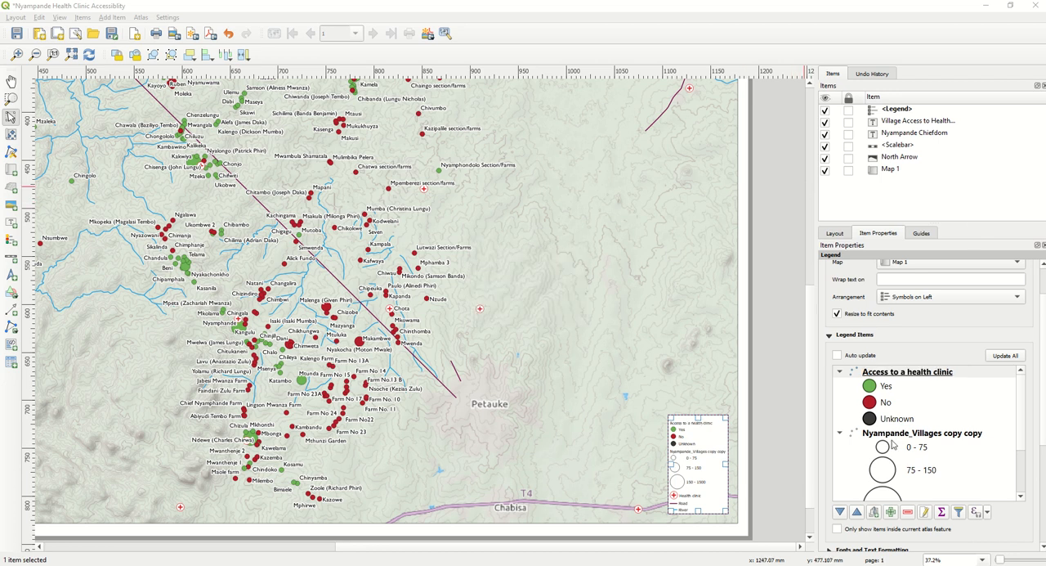
pyautogui.doubleClick(899, 434)
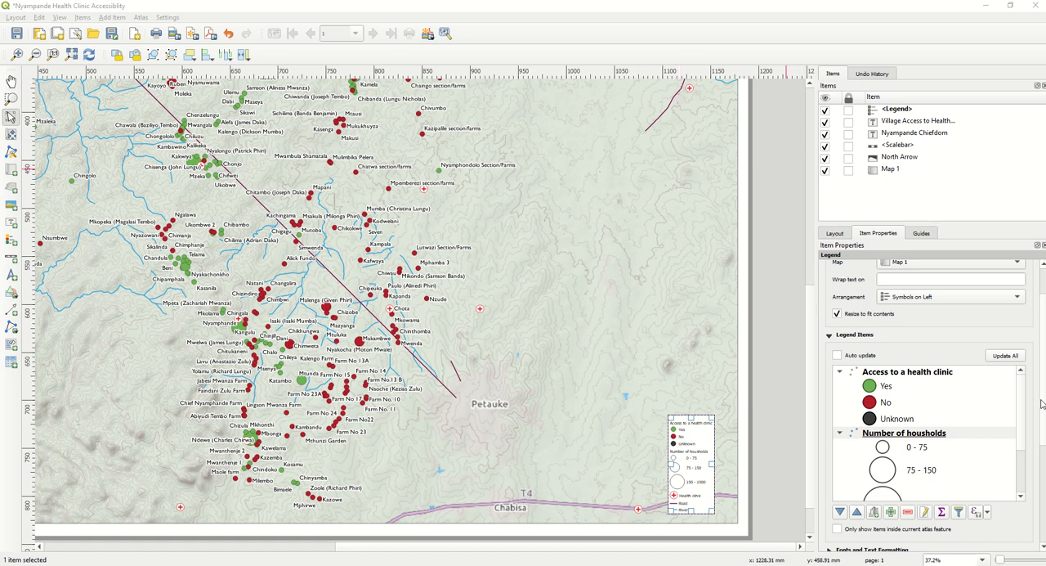
# - Set the legend's item label font to Gill Sans MT at size 20
pyautogui.scroll(-5, 1041, 404)
pyautogui.scroll(2, 1042, 404)
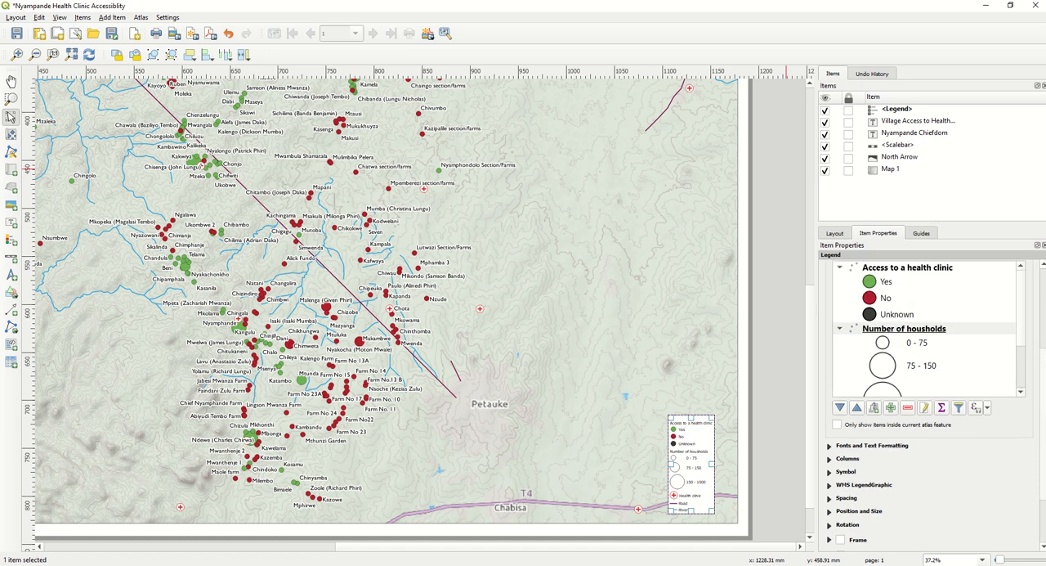
pyautogui.scroll(-3, 1041, 404)
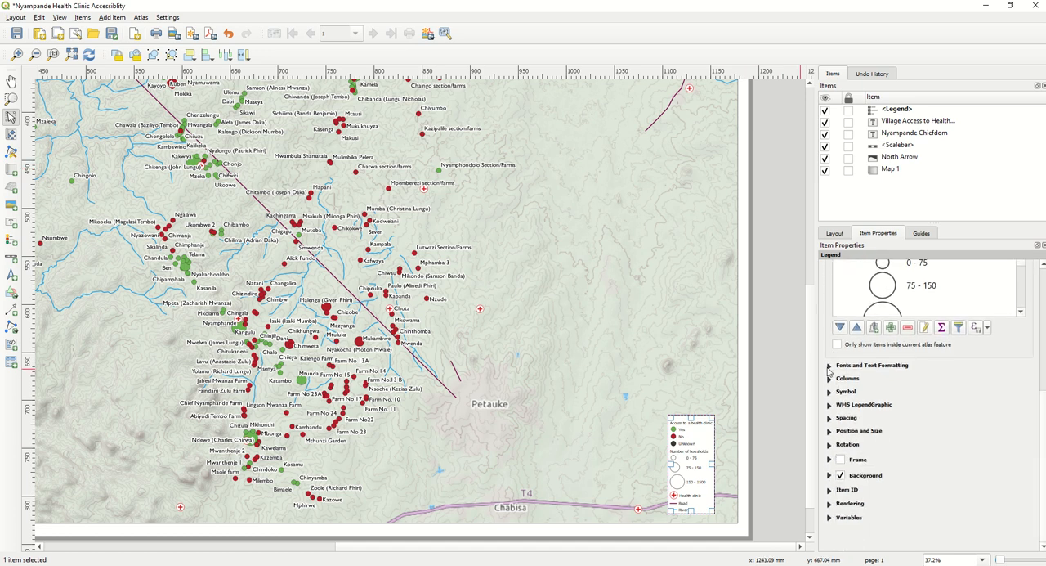
pyautogui.click(829, 366)
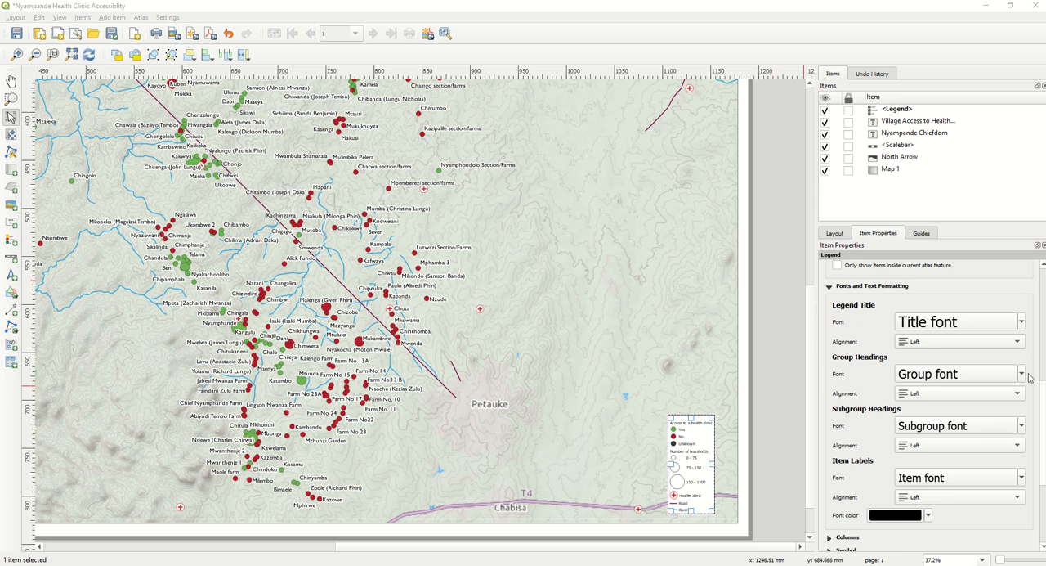
pyautogui.moveTo(1042, 417); pyautogui.dragTo(1034, 280)
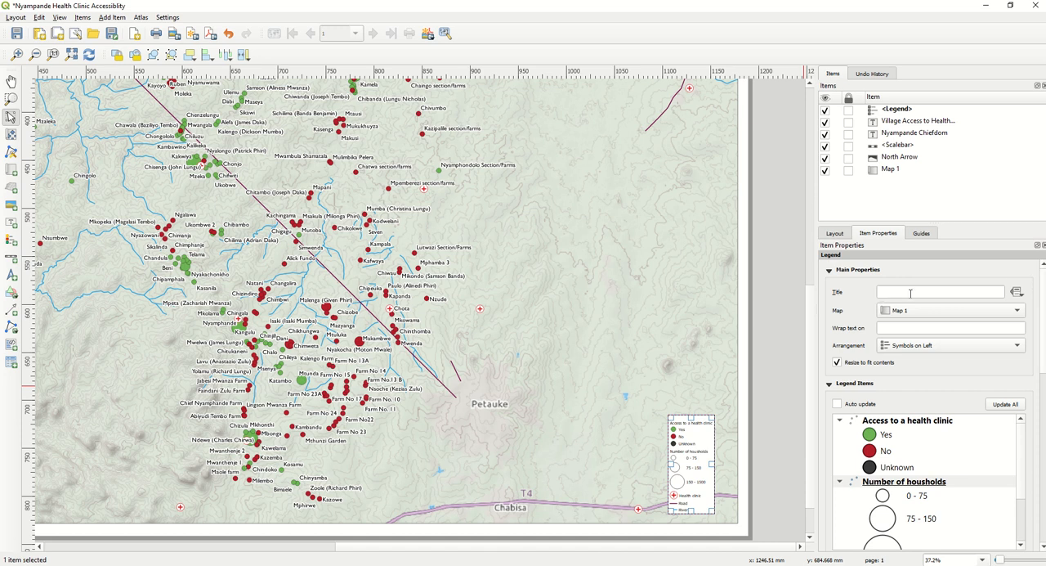
pyautogui.moveTo(1042, 339); pyautogui.dragTo(1043, 468)
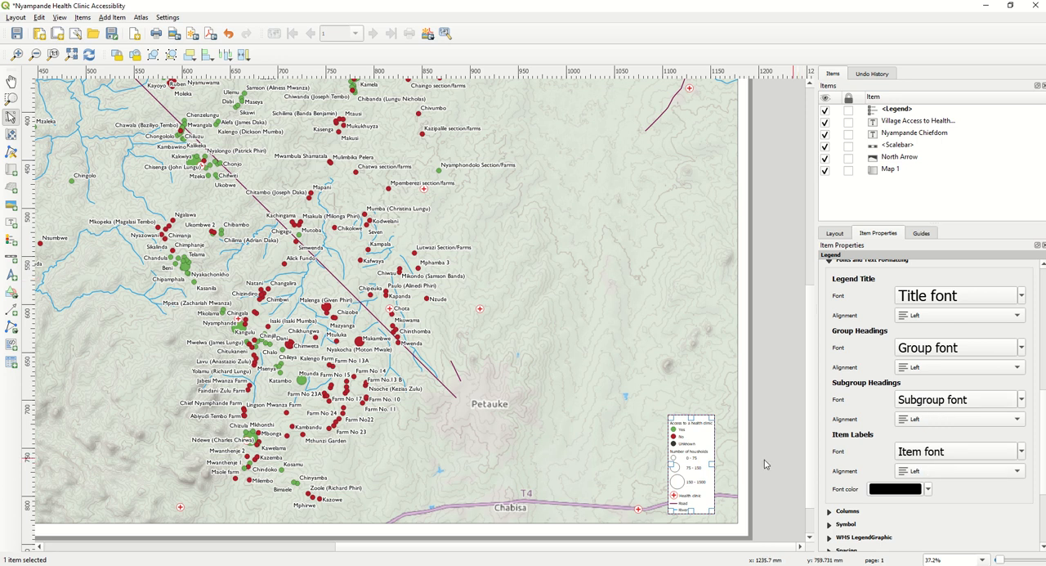
pyautogui.click(921, 453)
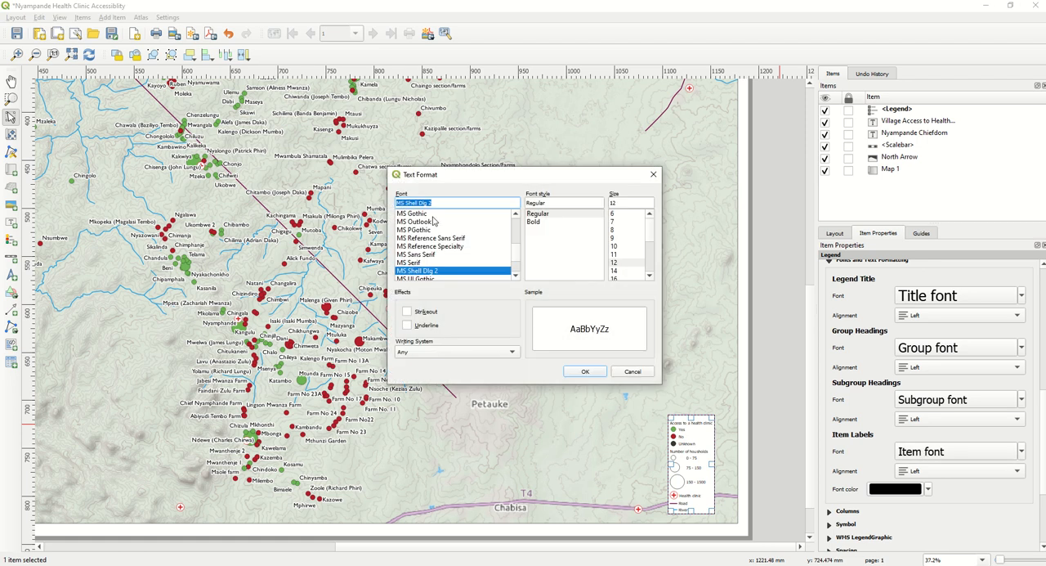
pyautogui.write('gi')
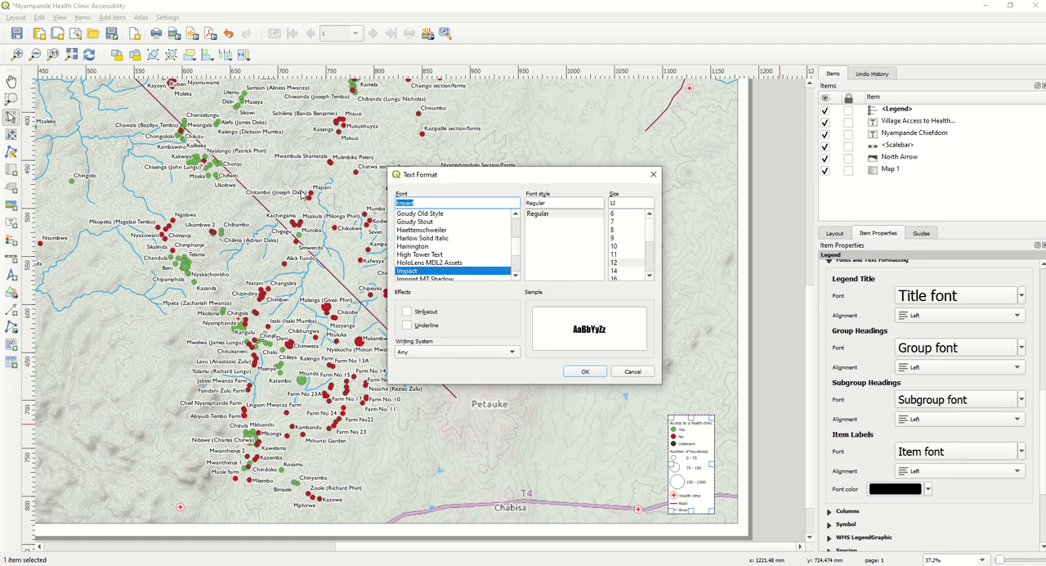
pyautogui.scroll(3, 450, 255)
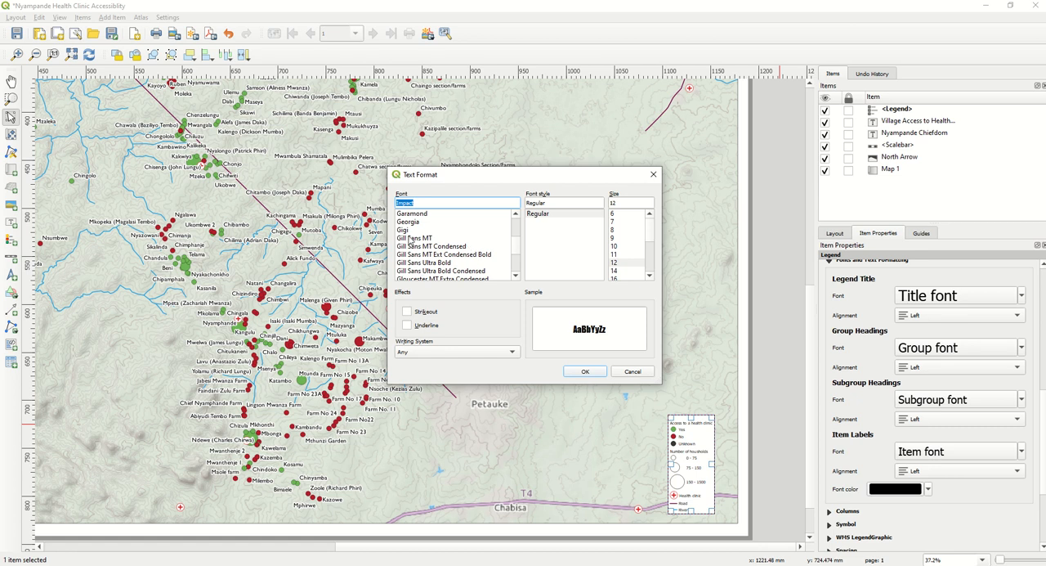
pyautogui.click(413, 238)
pyautogui.scroll(-1, 623, 241)
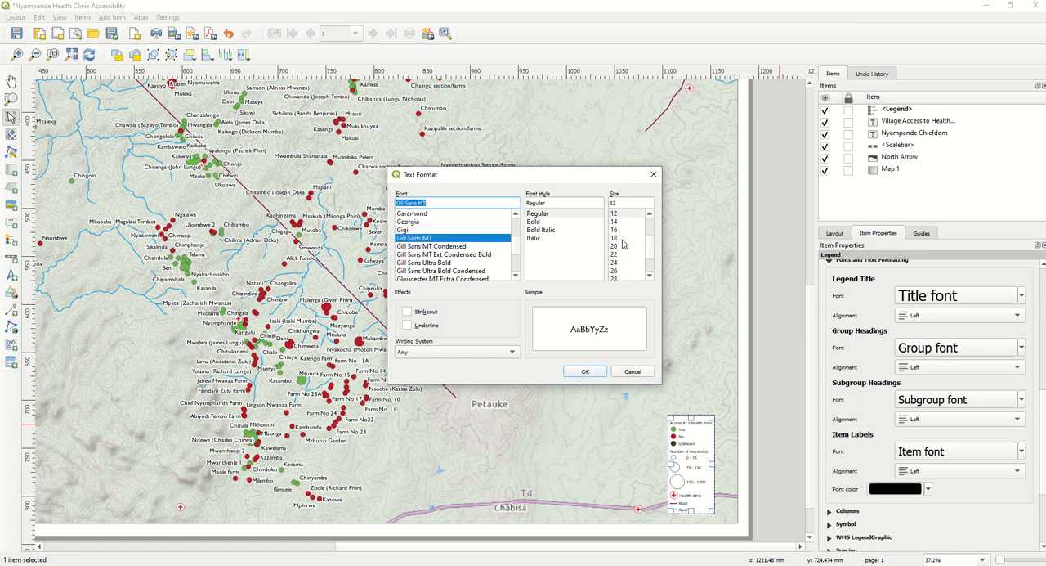
pyautogui.click(622, 247)
pyautogui.click(586, 371)
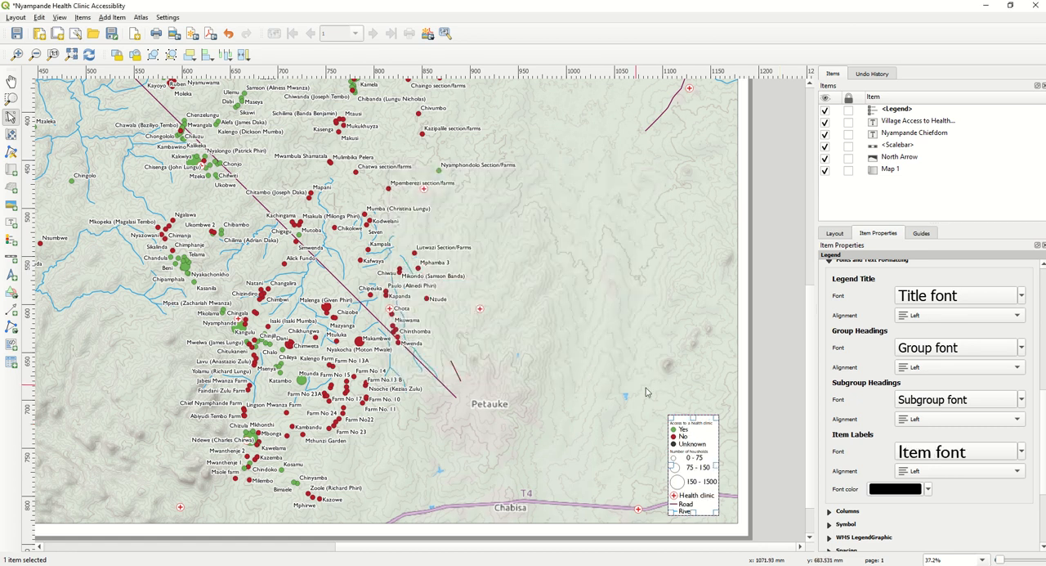
# - Nudge the legend inward from the map's right edge, then try enlarging its box and undo the resize
pyautogui.moveTo(694, 462); pyautogui.dragTo(690, 459)
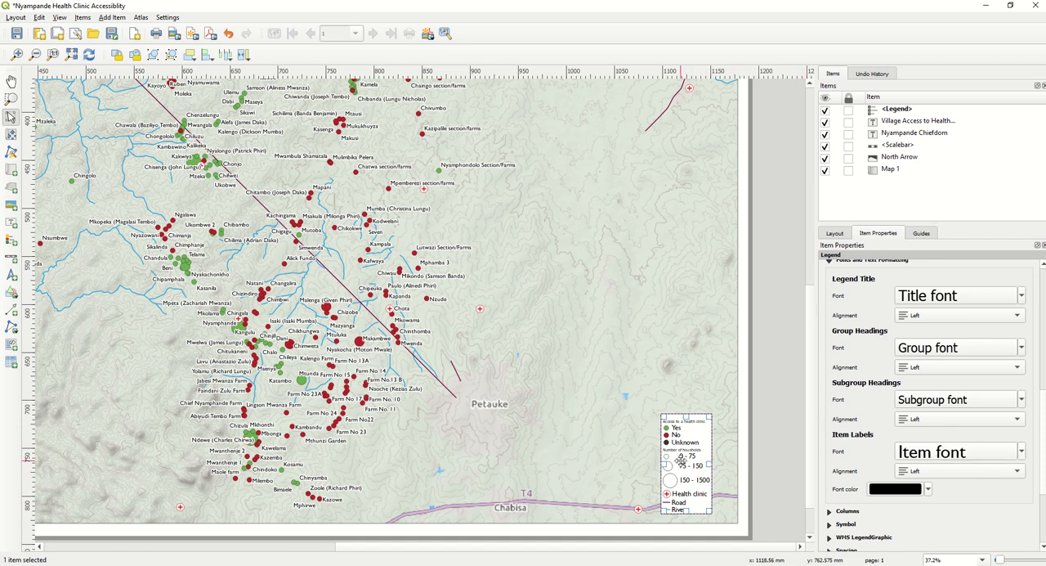
pyautogui.moveTo(662, 416); pyautogui.dragTo(646, 400)
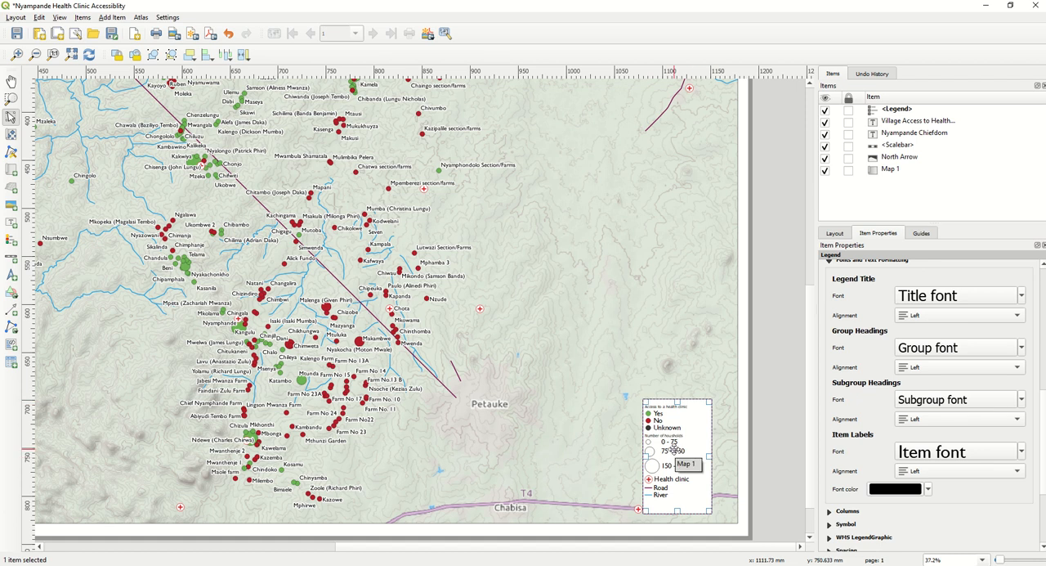
pyautogui.hotkey('ctrl', 'z')
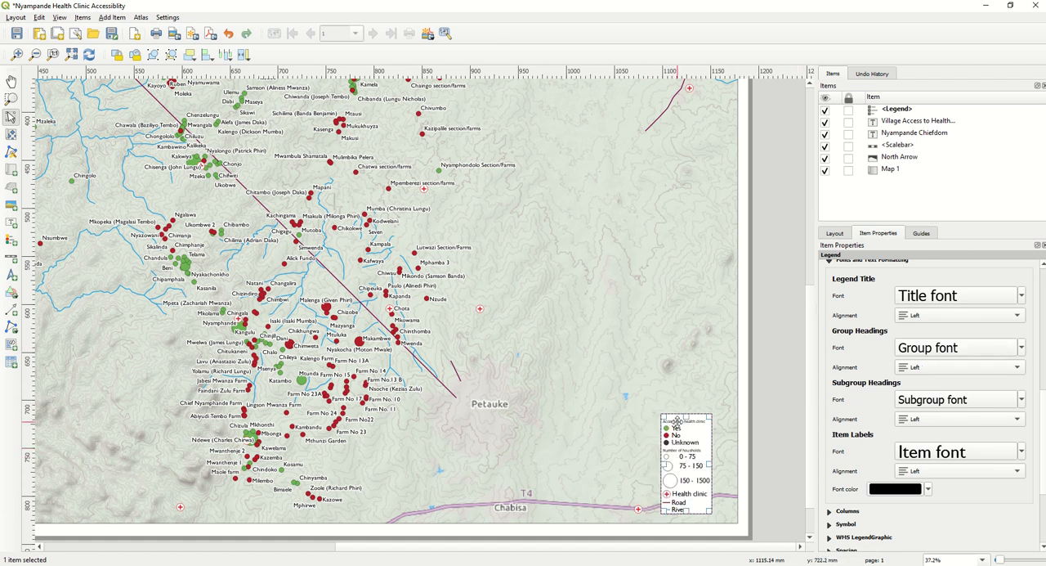
# - Set the legend's group headings font to Gill Sans MT at size 24
pyautogui.click(927, 348)
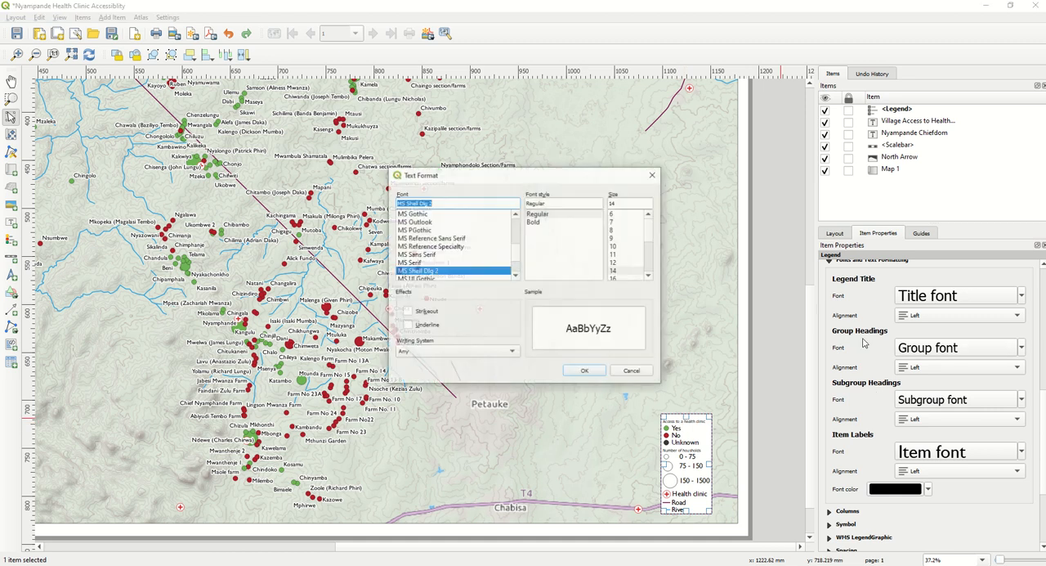
pyautogui.write('Impact')
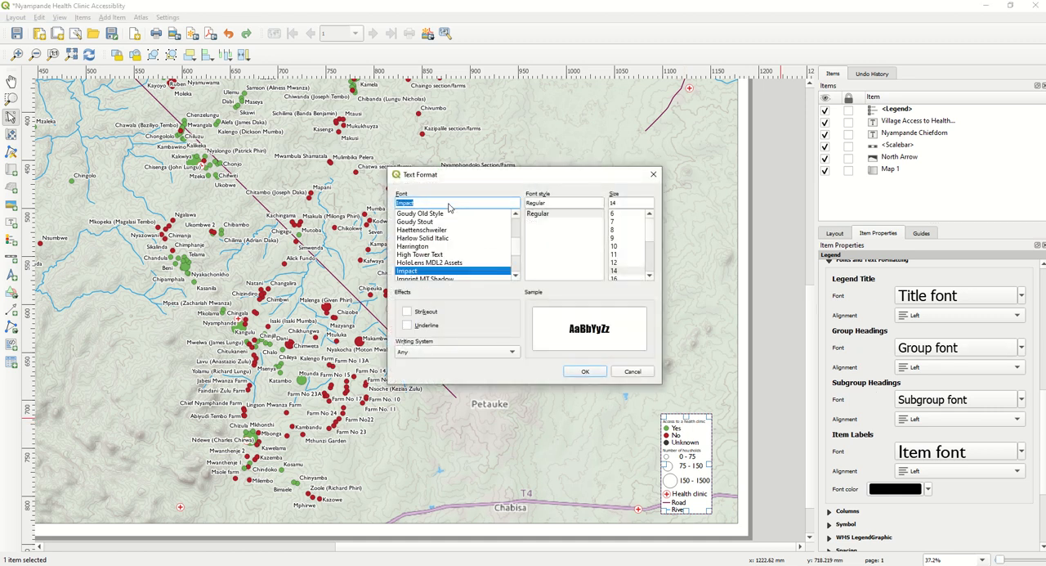
pyautogui.write('Gill Sans MT')
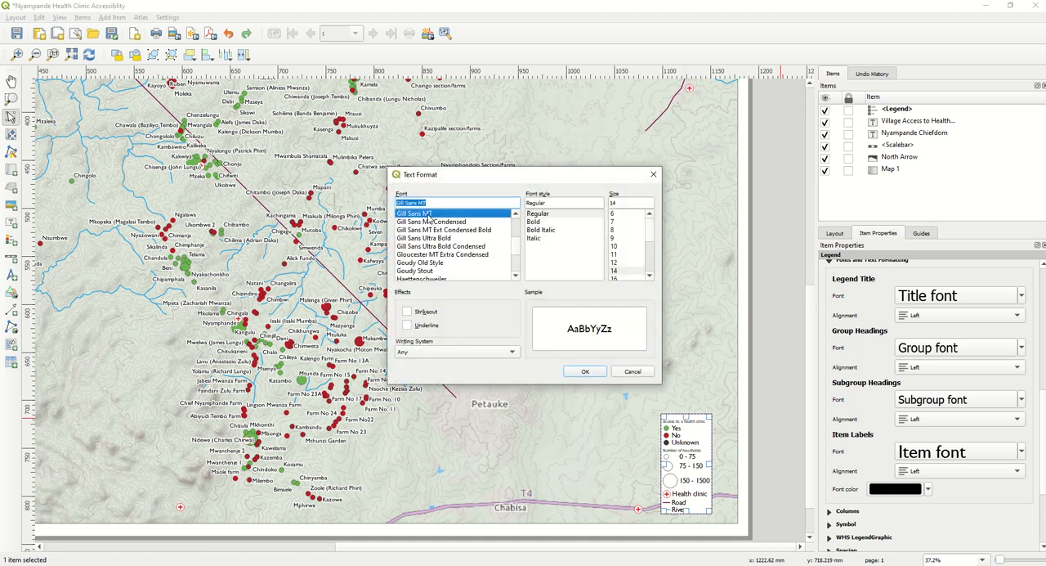
pyautogui.scroll(-3, 618, 250)
pyautogui.click(619, 248)
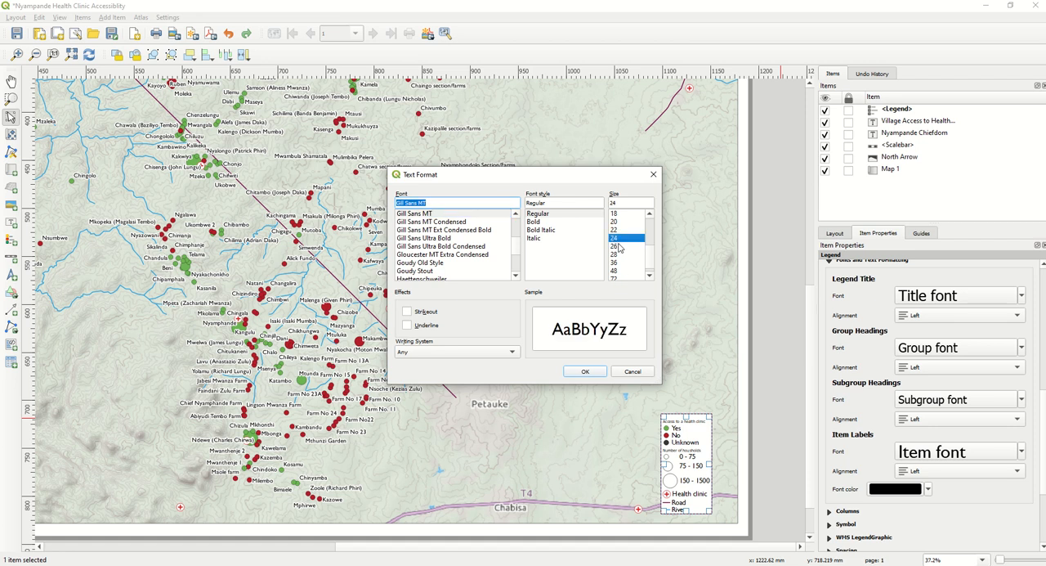
pyautogui.click(594, 373)
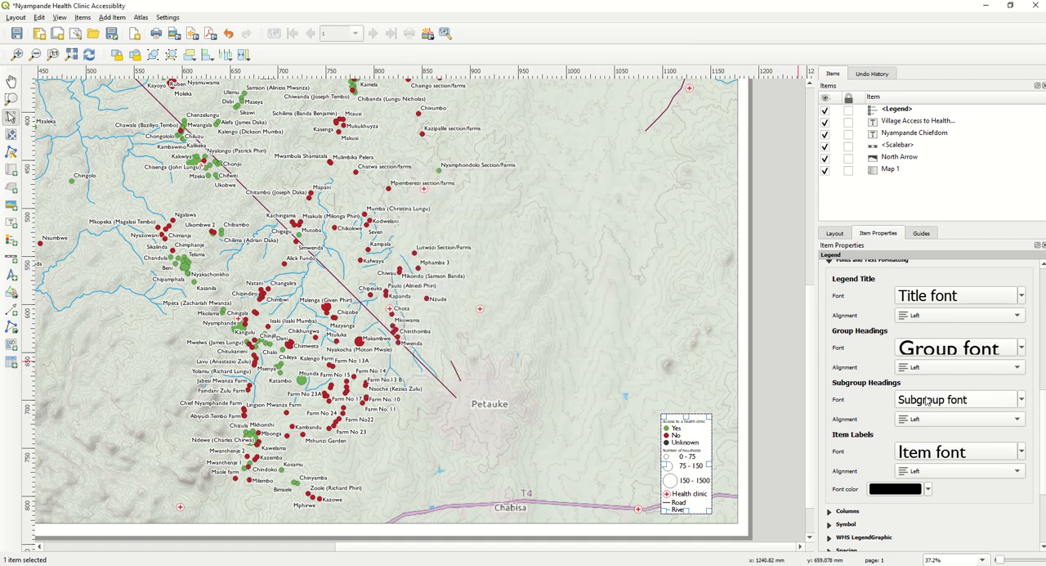
# - Set the legend's subgroup headings font to Gill Sans MT at size 20
pyautogui.click(956, 399)
pyautogui.write('Gill Sans MT')
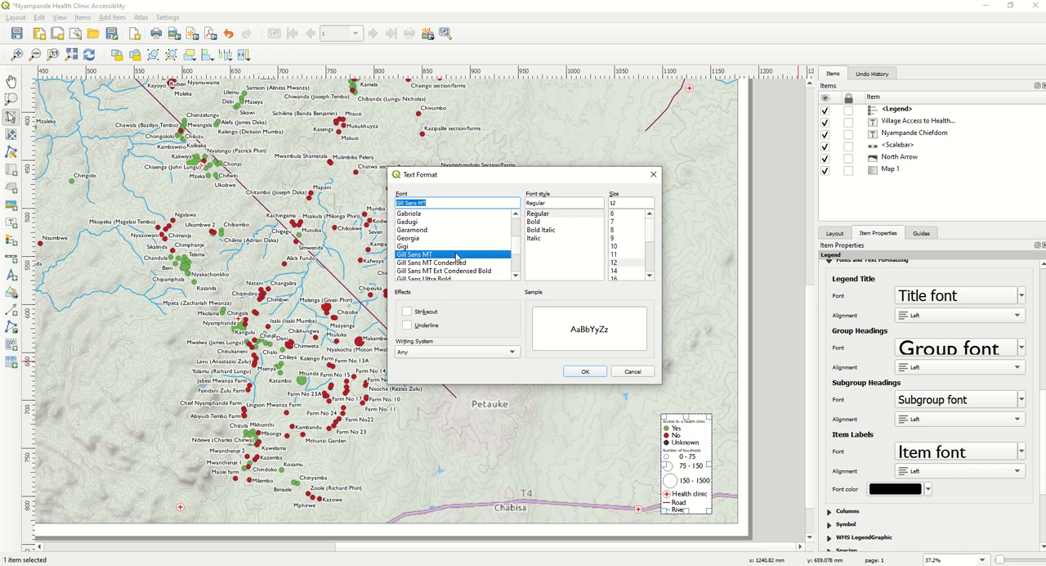
pyautogui.scroll(-2, 621, 262)
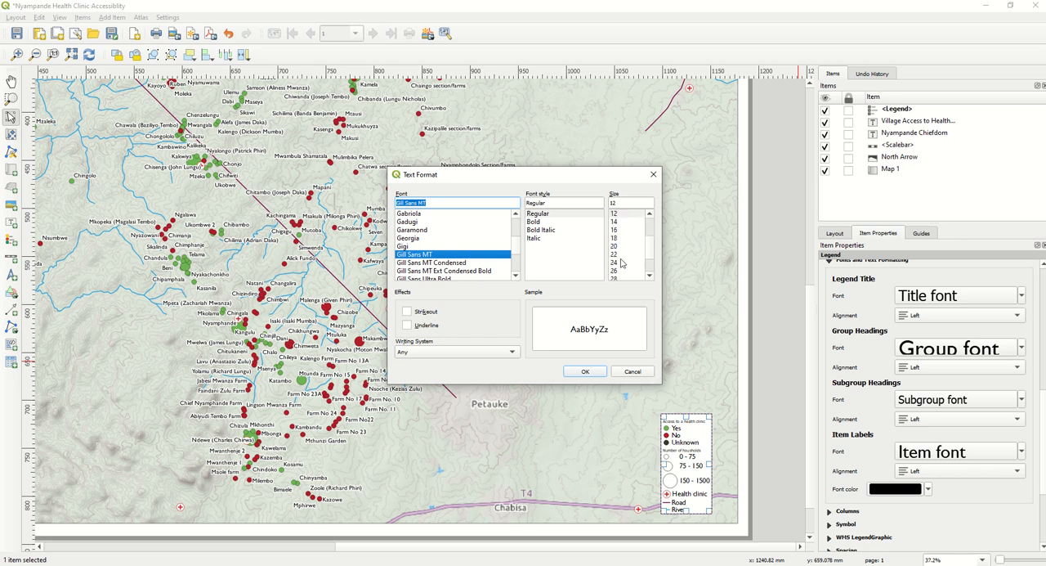
pyautogui.click(615, 245)
pyautogui.click(585, 371)
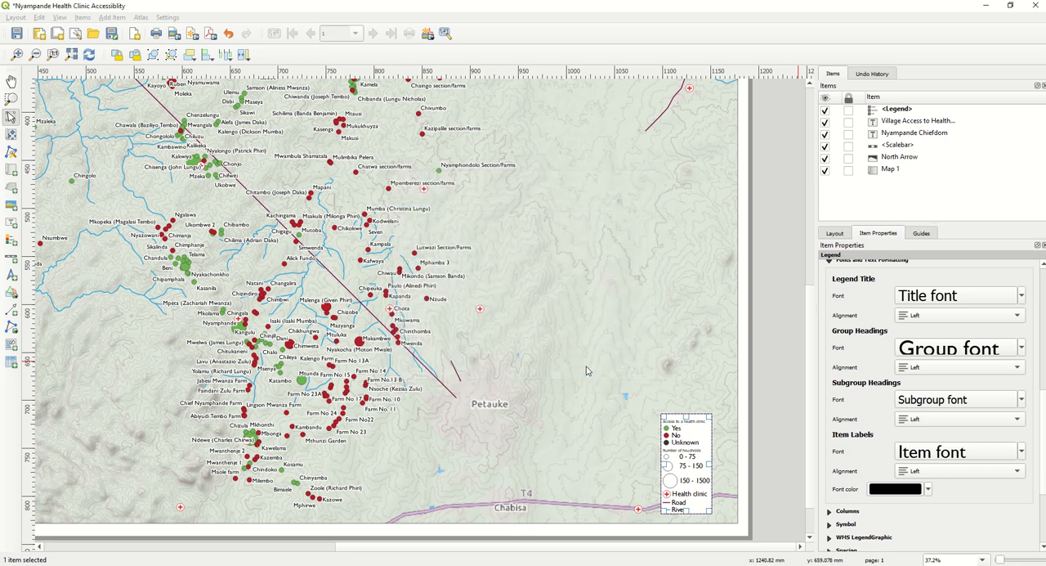
# - Increase the legend's subgroup headings to size 28 and move the legend up and inward from the map's right edge
pyautogui.click(946, 400)
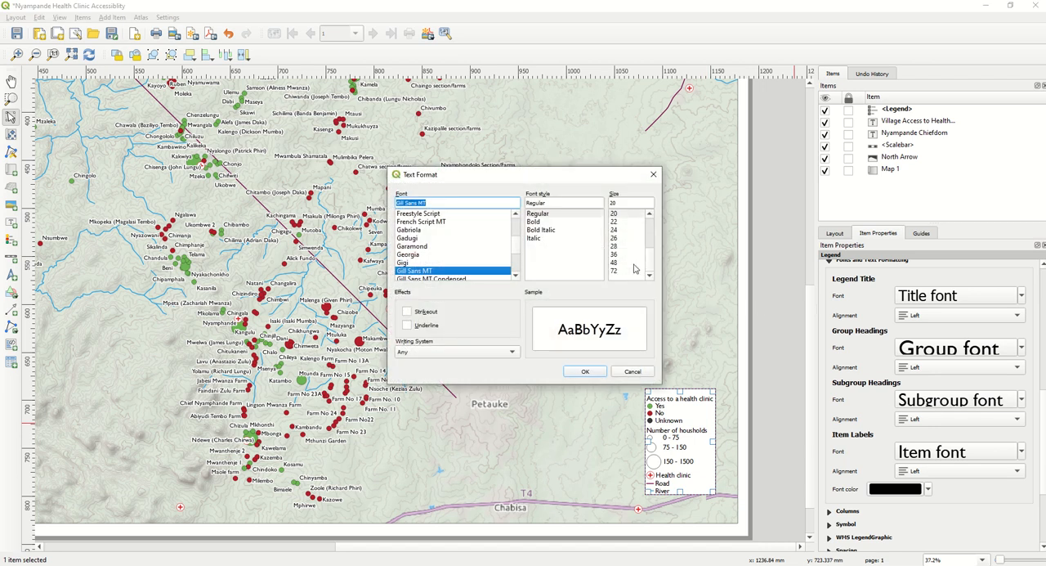
pyautogui.scroll(1, 634, 268)
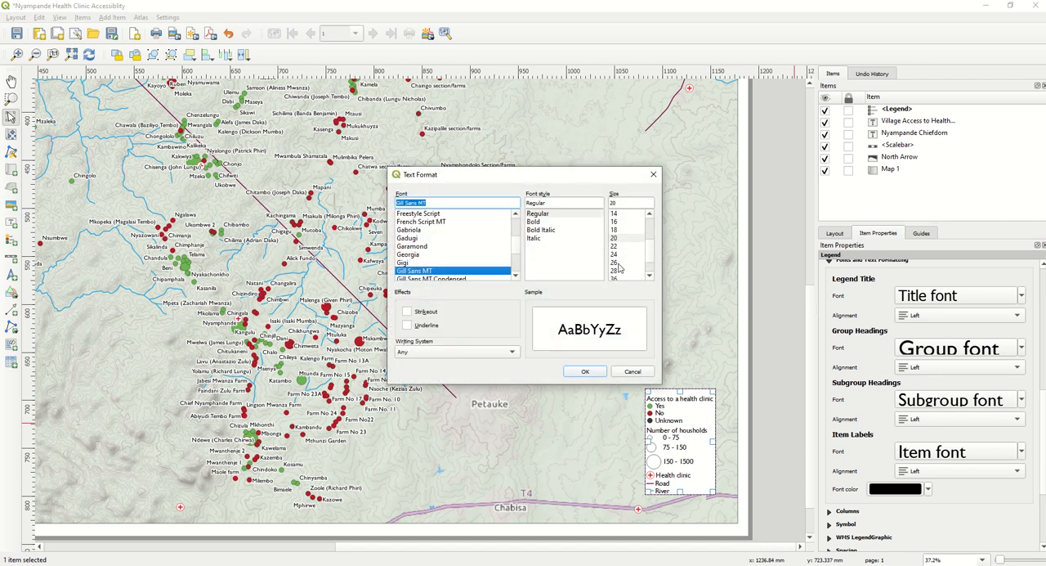
pyautogui.click(615, 271)
pyautogui.click(585, 371)
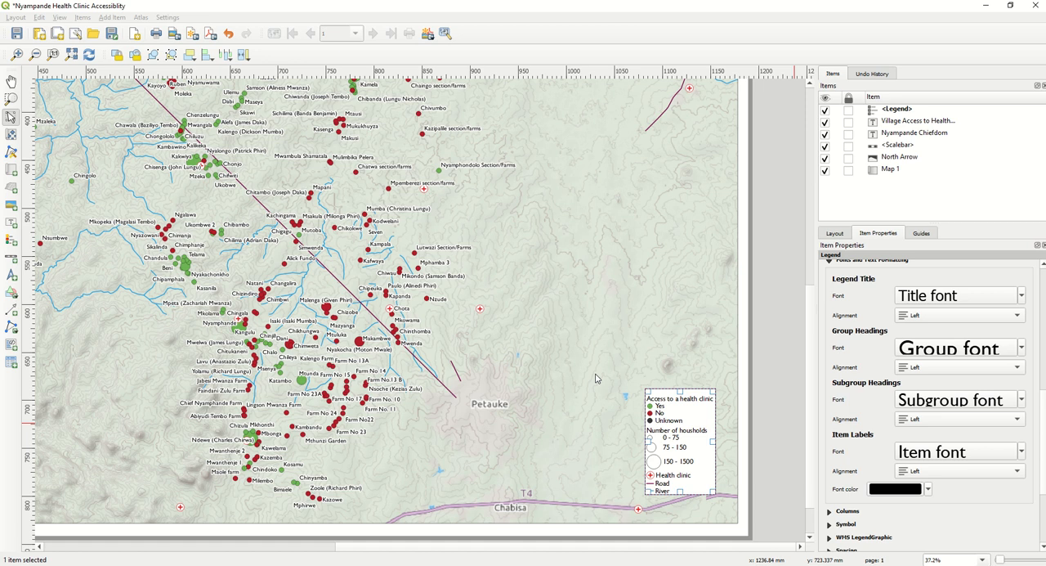
pyautogui.moveTo(711, 463); pyautogui.dragTo(673, 441)
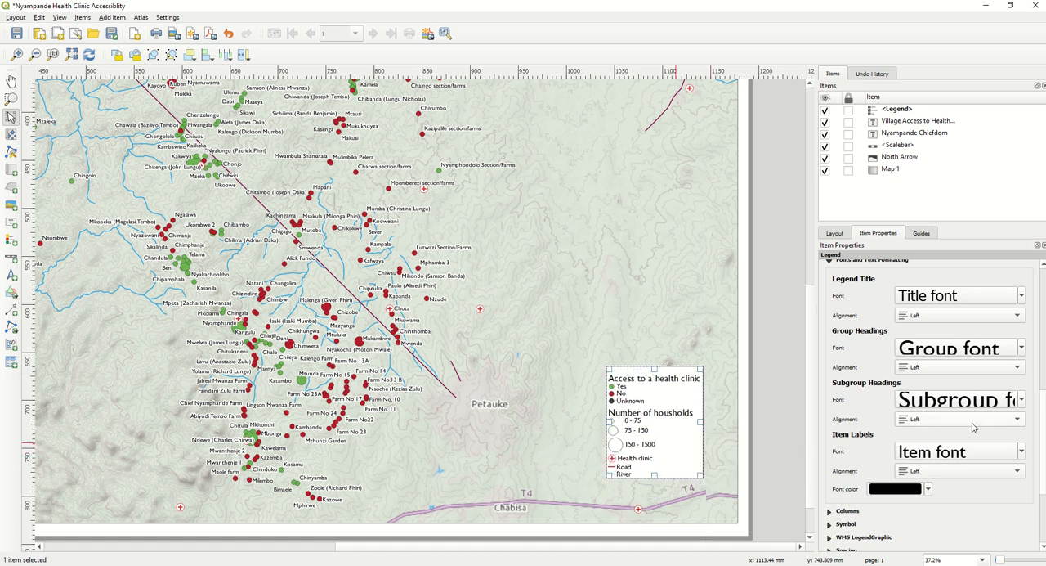
# - Increase the legend's item label font to size 24
pyautogui.click(939, 452)
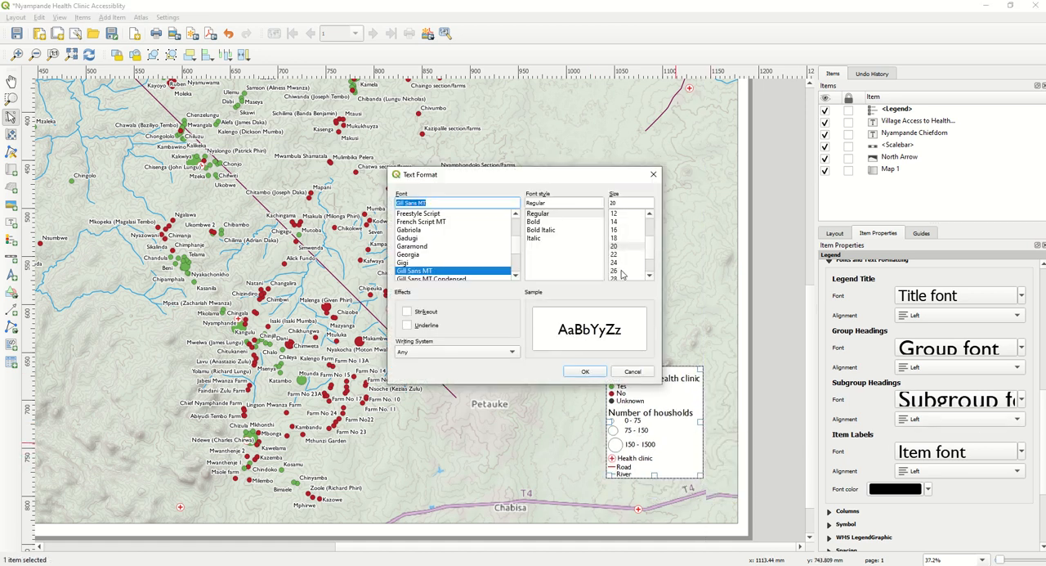
pyautogui.click(616, 264)
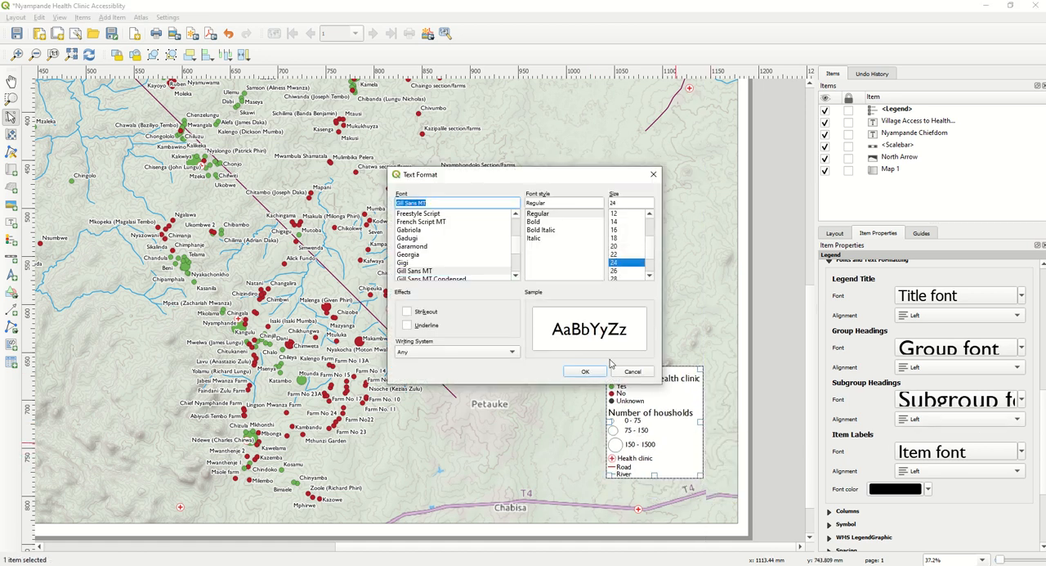
pyautogui.click(585, 371)
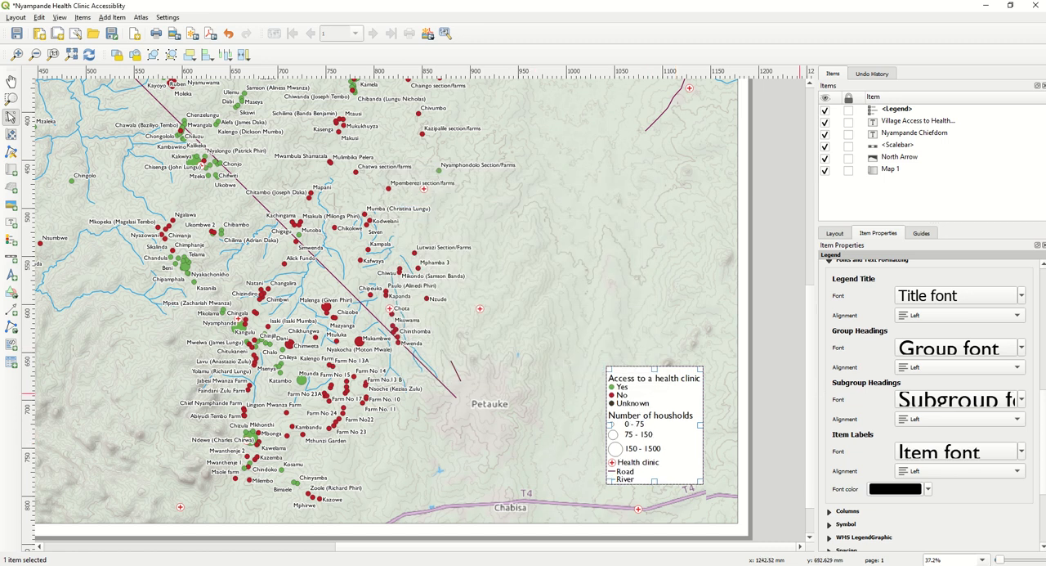
# - Move the legend down into the map's lower right corner and deselect it
pyautogui.scroll(-1, 674, 500)
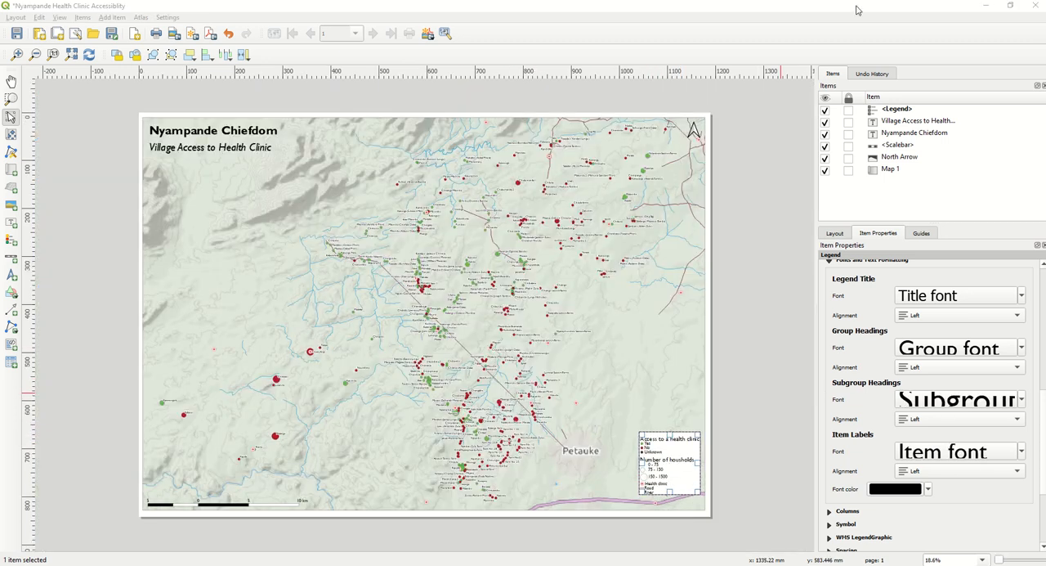
pyautogui.moveTo(673, 461); pyautogui.dragTo(669, 472)
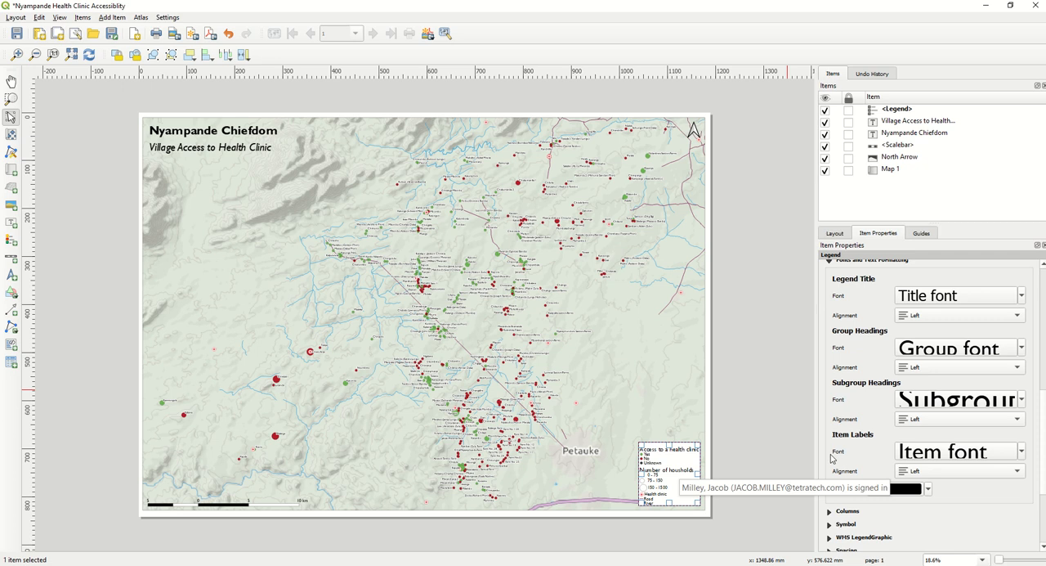
pyautogui.scroll(-5, 832, 458)
pyautogui.click(766, 508)
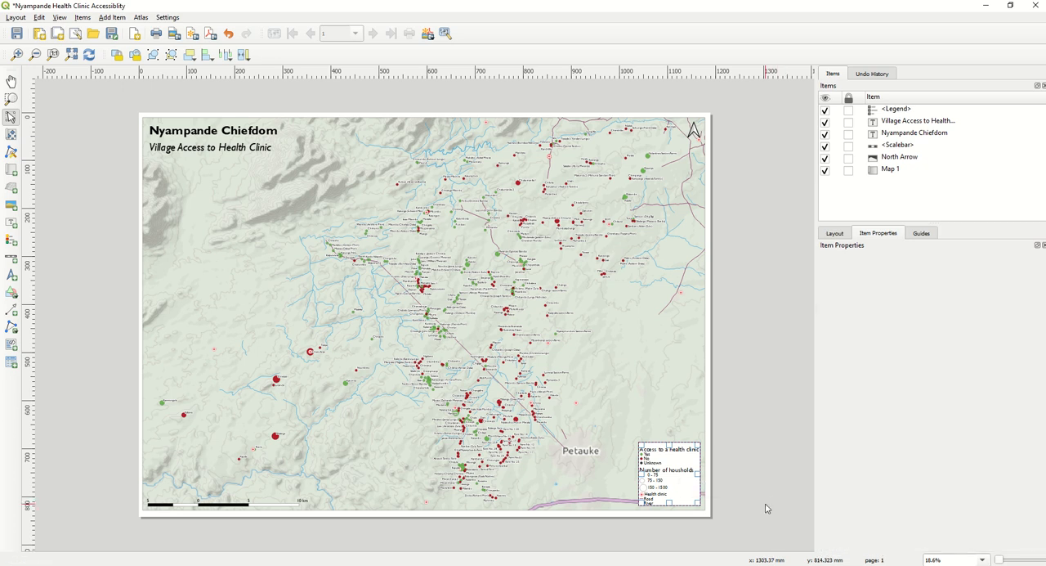
# - Reduce the title space in the legend's spacing settings to 2.50 mm
pyautogui.click(649, 469)
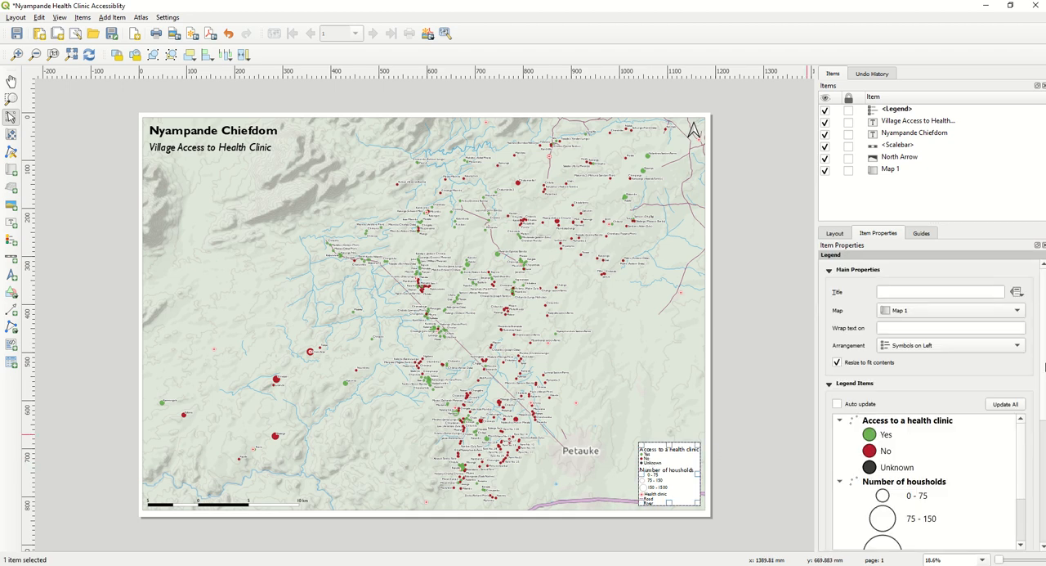
pyautogui.scroll(-5, 931, 392)
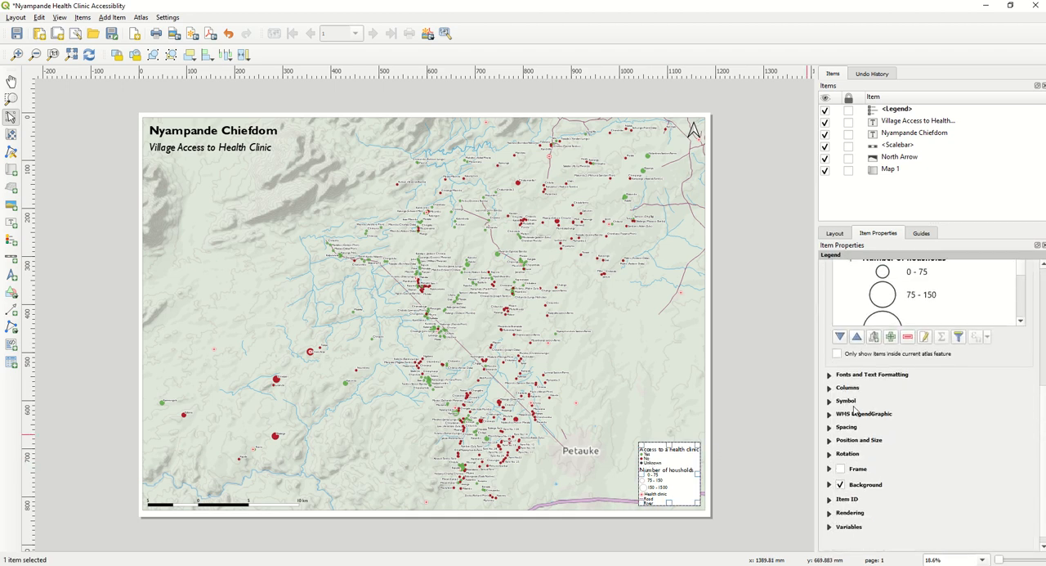
pyautogui.click(828, 427)
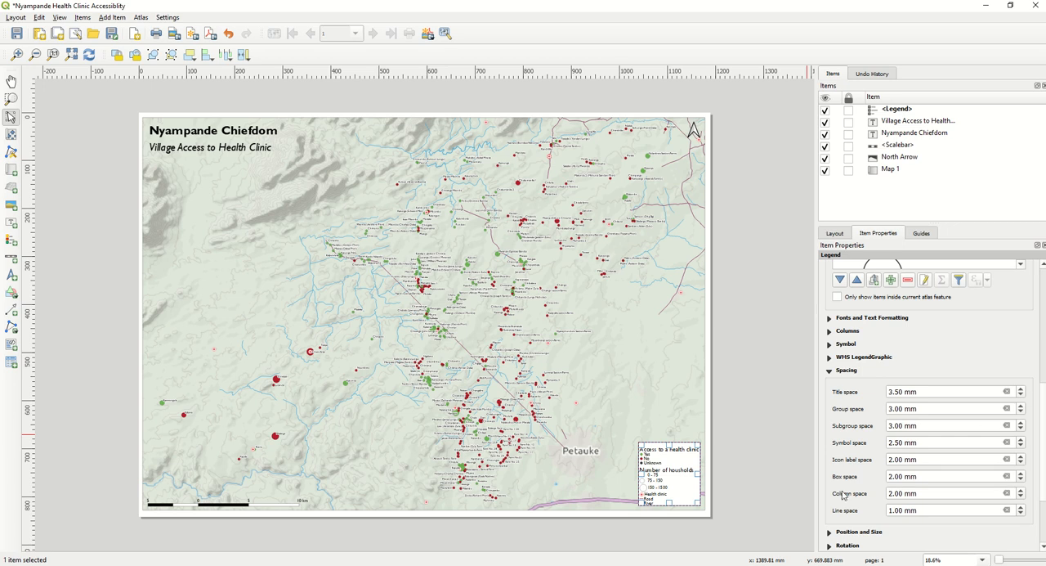
pyautogui.click(1021, 395)
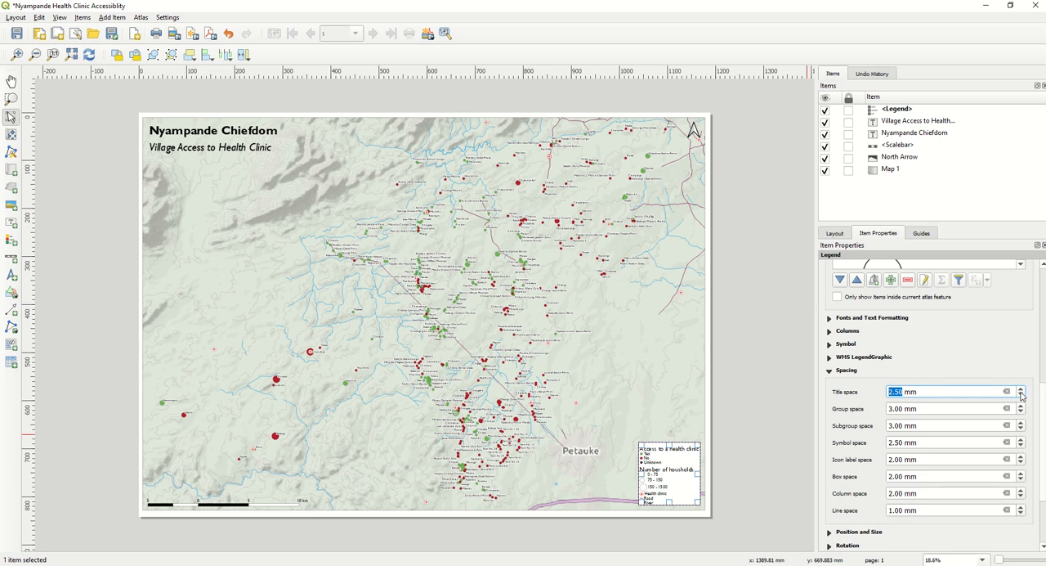
# - Reduce the legend's title space to 0.00 mm and keep the group space at 3.00 mm
pyautogui.click(1021, 395)
pyautogui.click(1020, 396)
pyautogui.click(1021, 396)
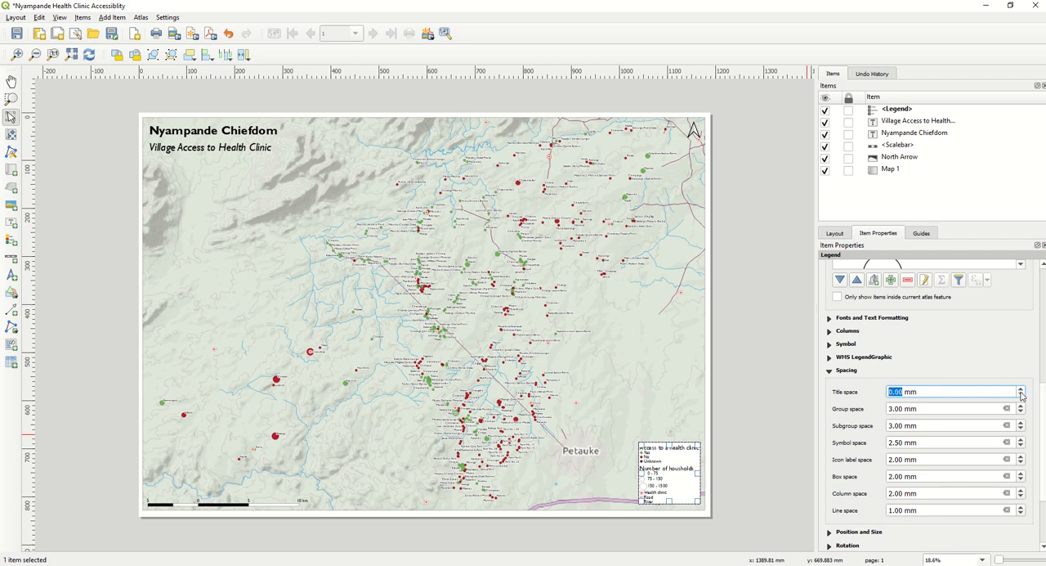
pyautogui.click(1022, 406)
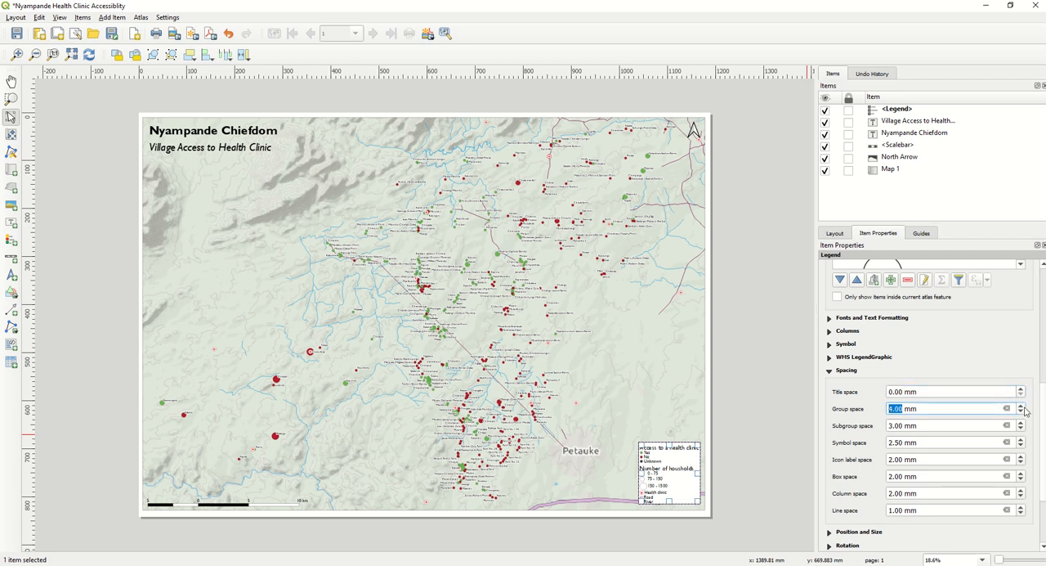
pyautogui.click(1021, 412)
# - Increase the legend's subgroup space to 8.00 mm
pyautogui.click(1021, 423)
pyautogui.click(1021, 424)
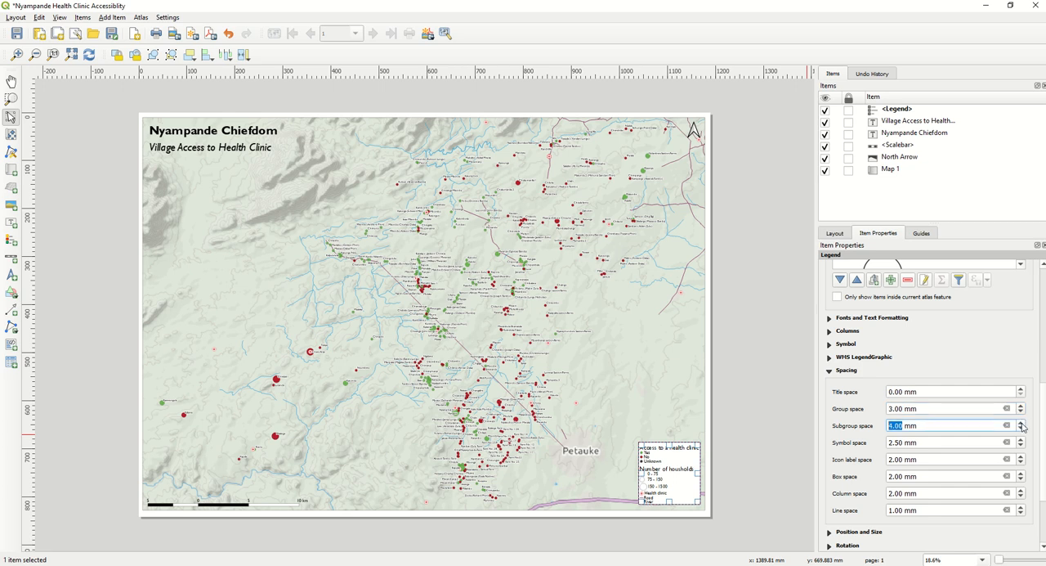
pyautogui.click(1022, 423)
pyautogui.click(1022, 424)
pyautogui.click(1021, 423)
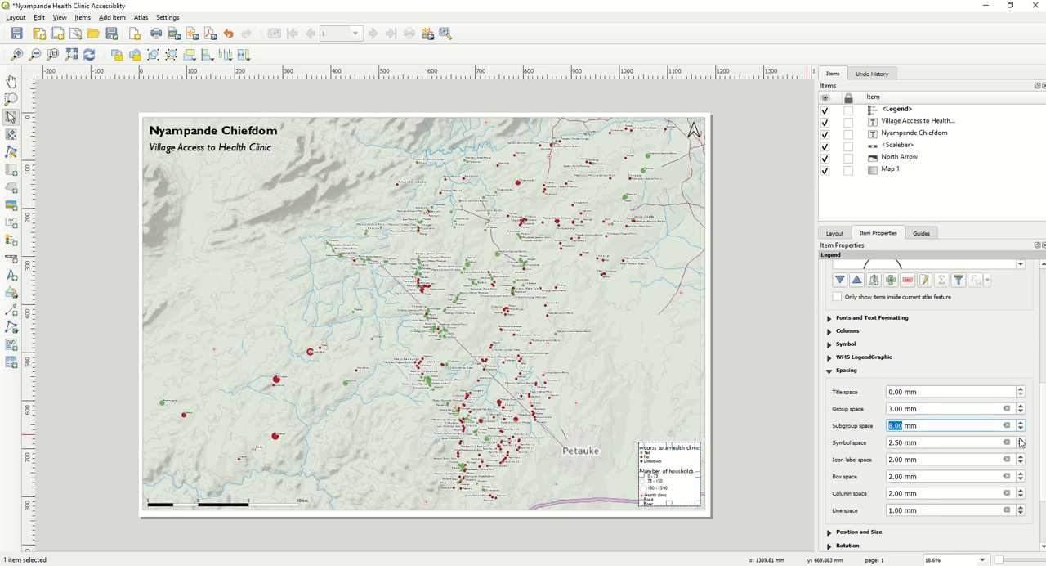
# - Increase the legend's symbol space to 6.50 mm and move the legend up so it stays within the map
pyautogui.click(1020, 441)
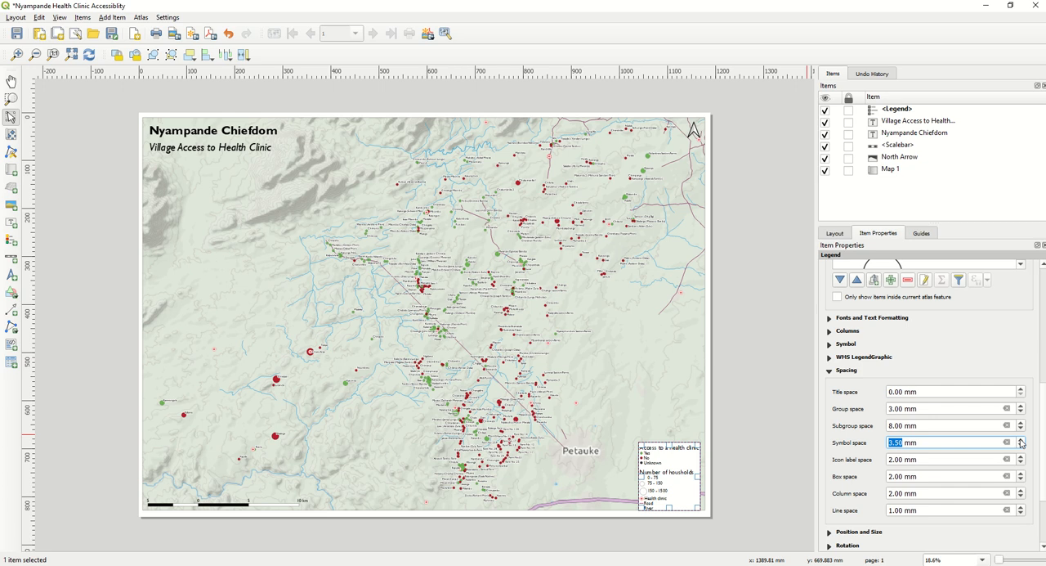
pyautogui.click(1021, 440)
pyautogui.click(1021, 440)
pyautogui.moveTo(673, 479); pyautogui.dragTo(673, 460)
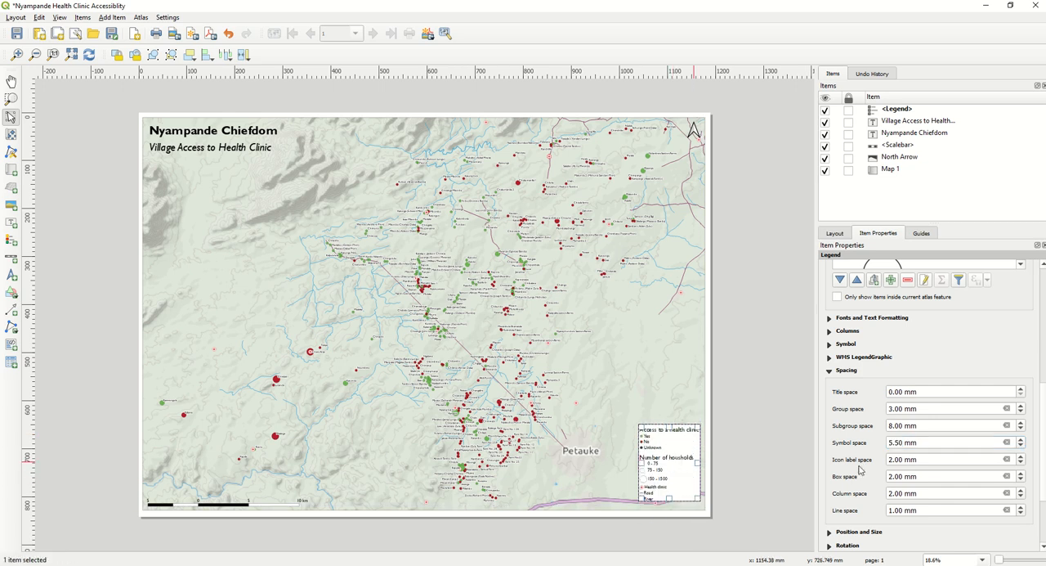
pyautogui.click(1021, 441)
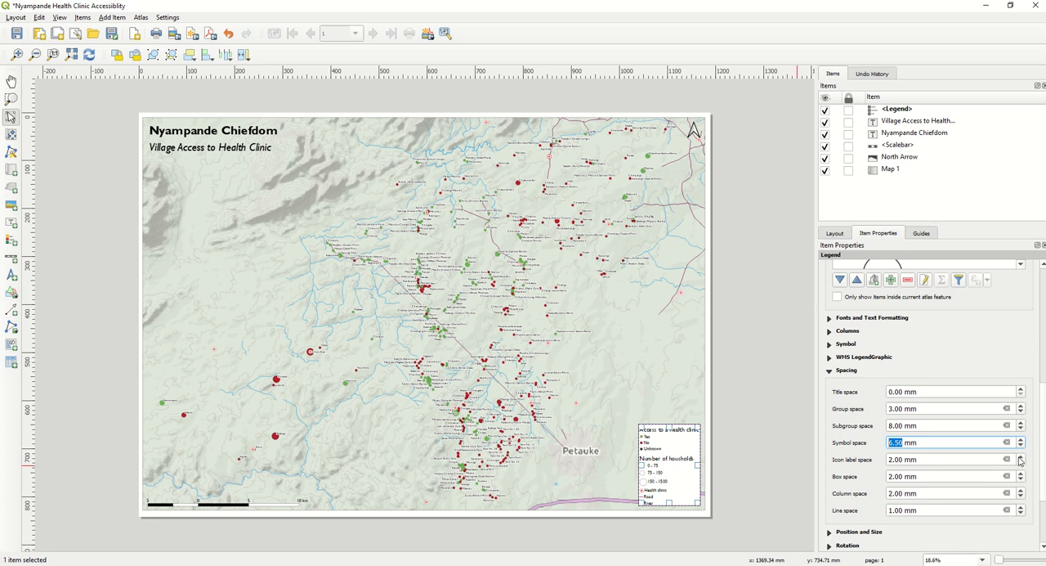
# - Increase the legend's icon label space to 8.00 mm
pyautogui.click(1019, 458)
pyautogui.click(1019, 458)
pyautogui.click(1019, 458)
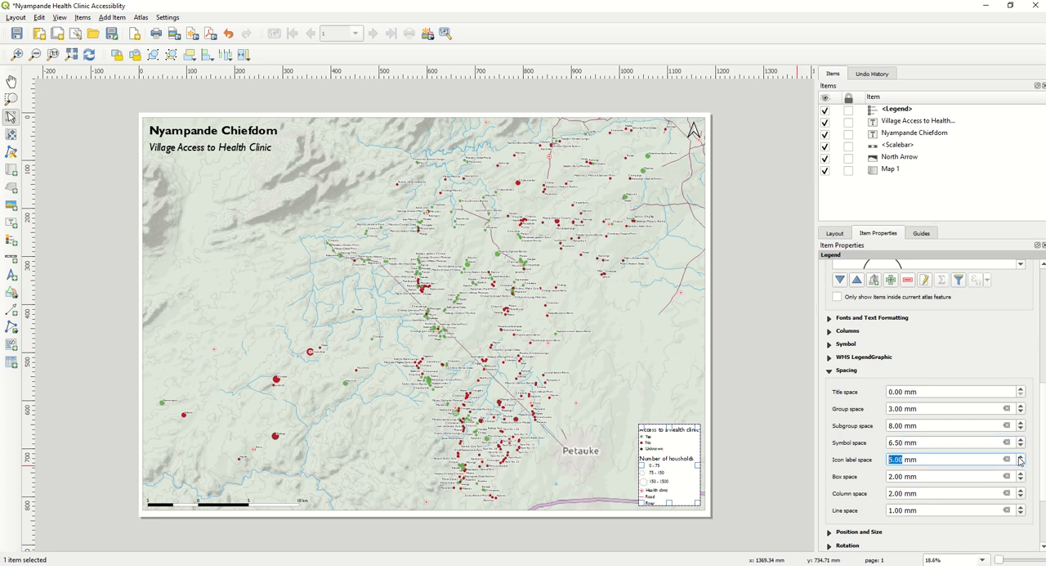
pyautogui.click(1019, 459)
# - Increase the legend's box space to 9.00 mm and reposition the enlarged legend inside the map's lower right corner
pyautogui.click(1020, 474)
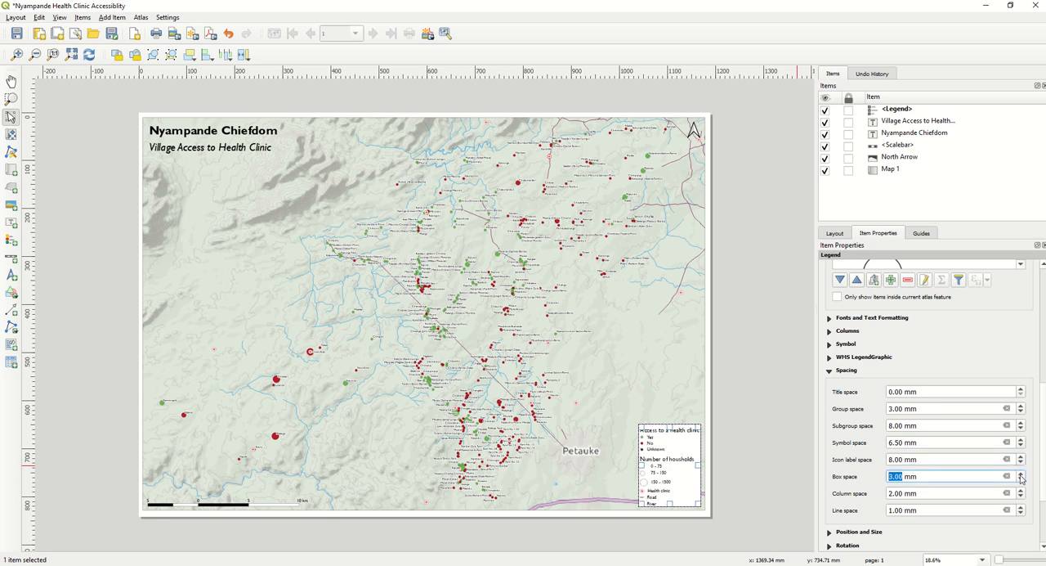
pyautogui.click(1020, 475)
pyautogui.click(1020, 474)
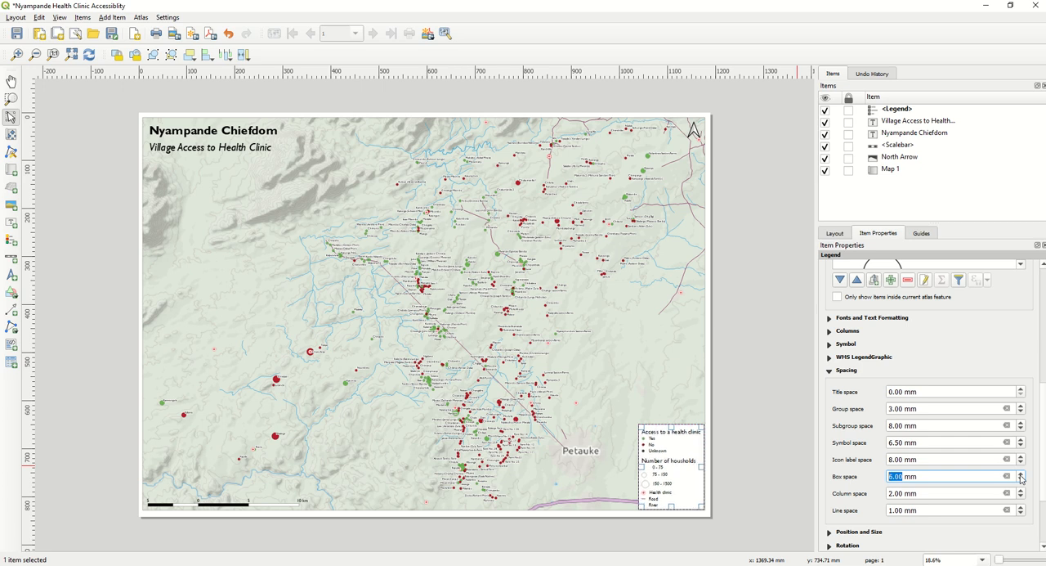
pyautogui.click(1020, 474)
pyautogui.click(1020, 474)
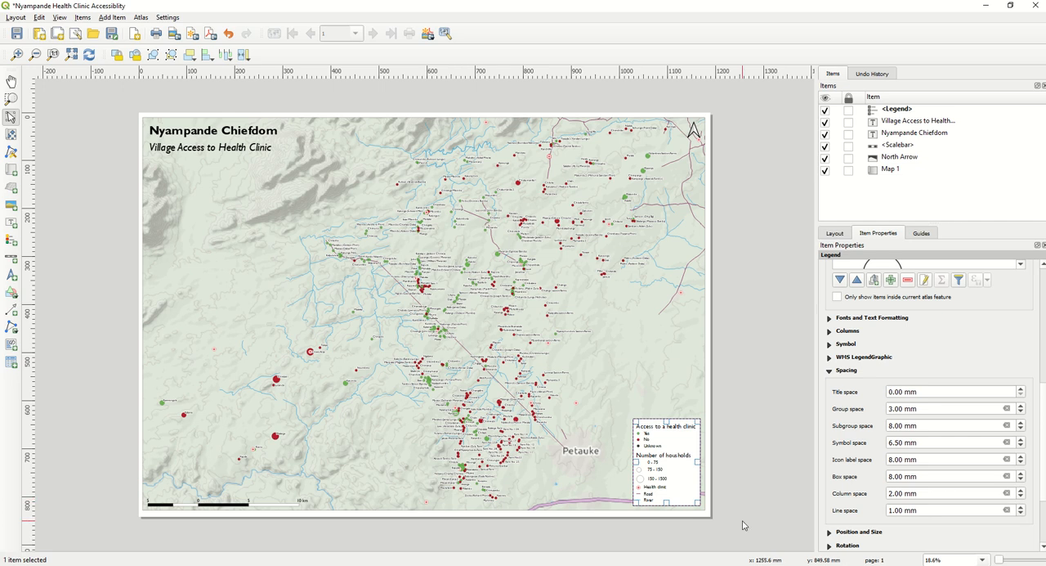
pyautogui.click(1021, 479)
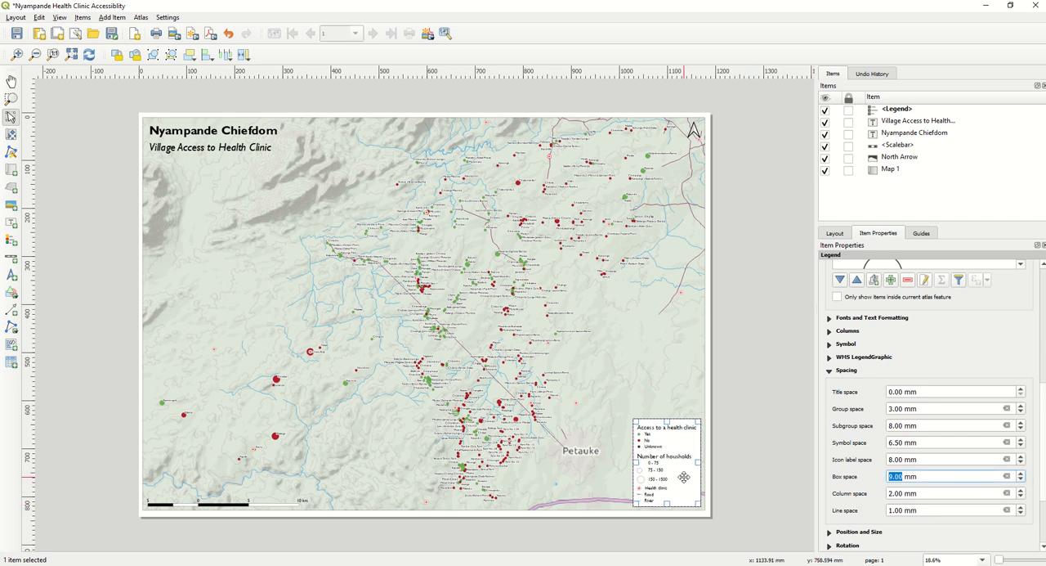
pyautogui.click(753, 463)
# - Turn on the frame around the legend and save the project
pyautogui.click(688, 488)
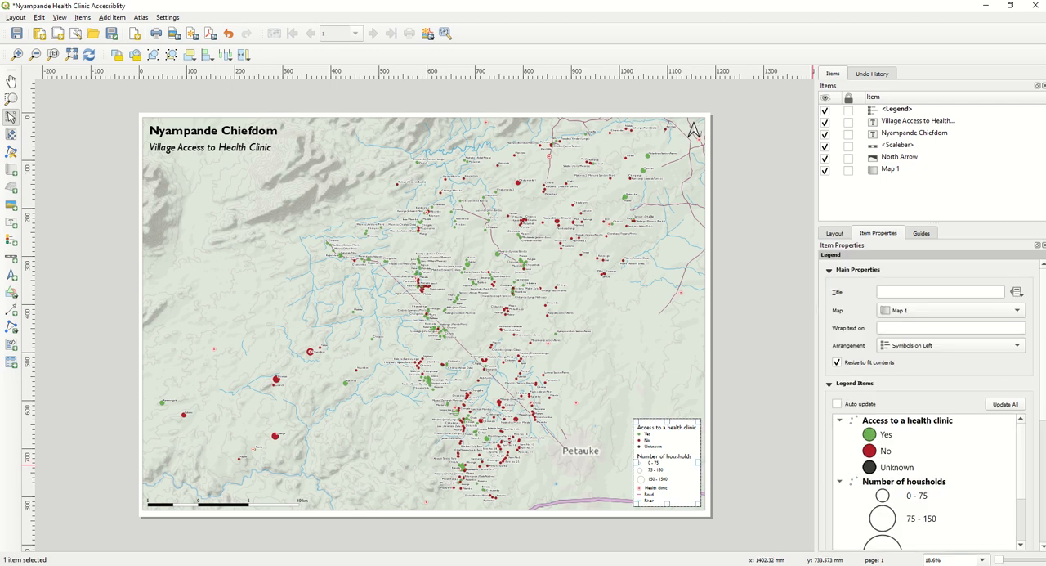
pyautogui.scroll(-5, 845, 462)
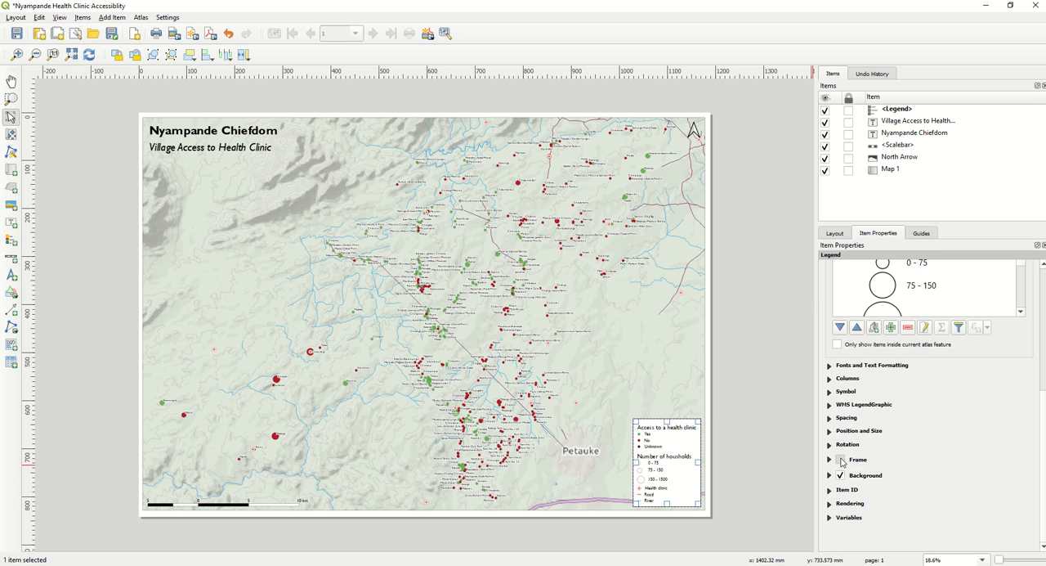
pyautogui.click(842, 461)
pyautogui.click(737, 458)
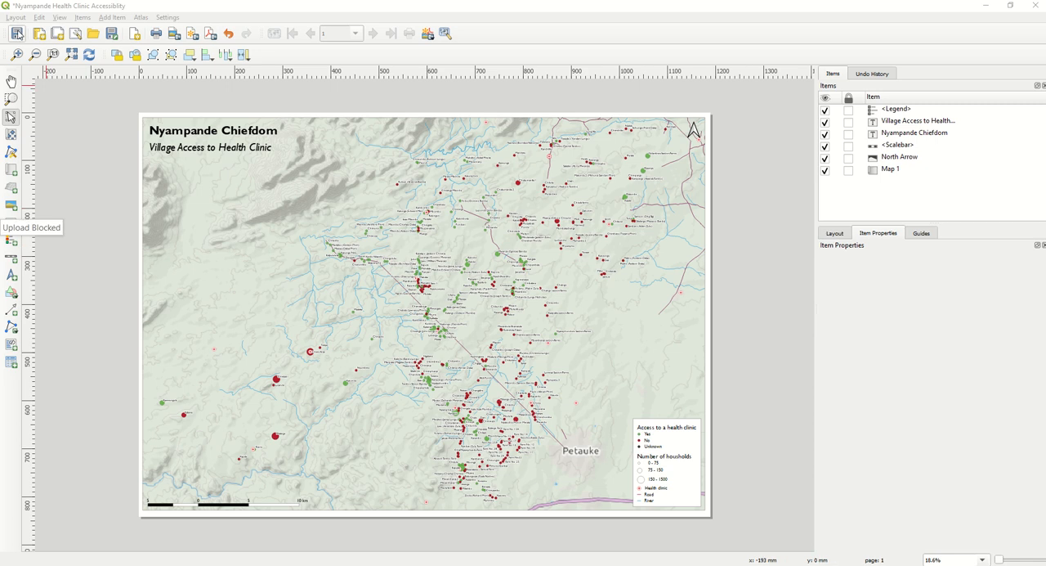
pyautogui.click(16, 33)
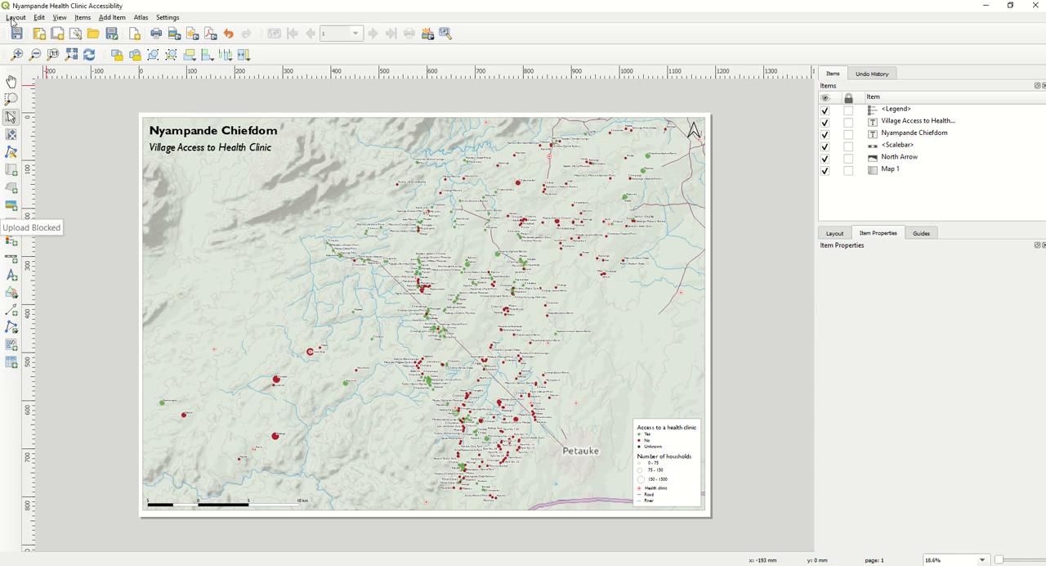
# - Export the layout as a JPG image named Nyampande Health Clinic Accessiblity.jpg in the Map Examples & QGIS Files folder
pyautogui.click(15, 18)
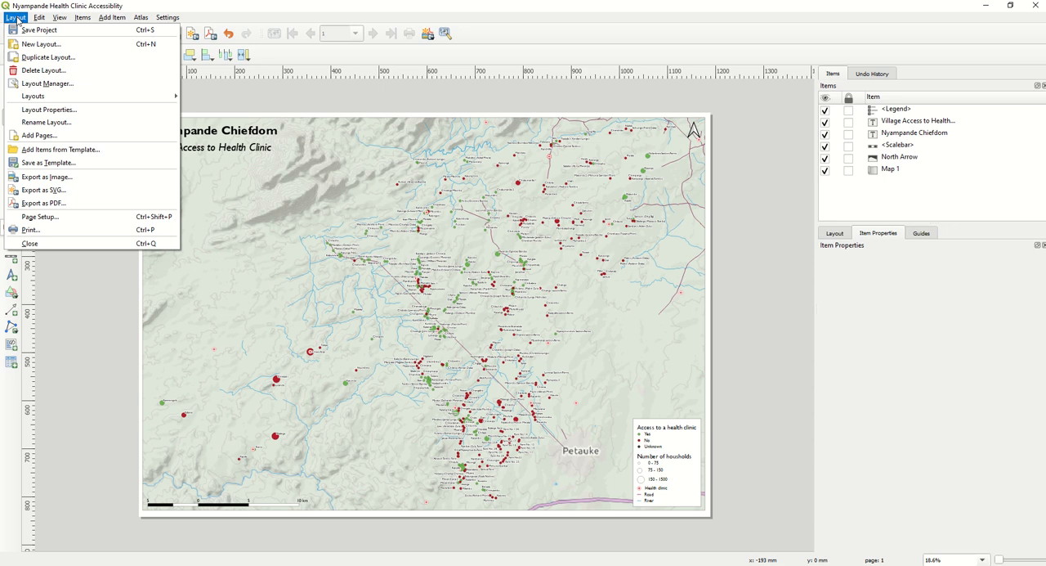
pyautogui.click(46, 176)
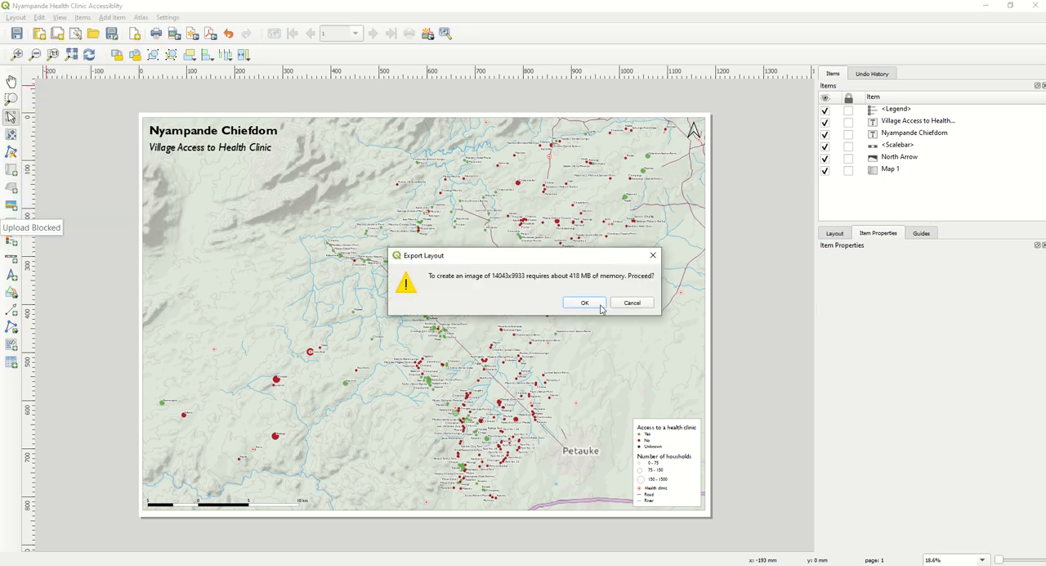
pyautogui.click(584, 303)
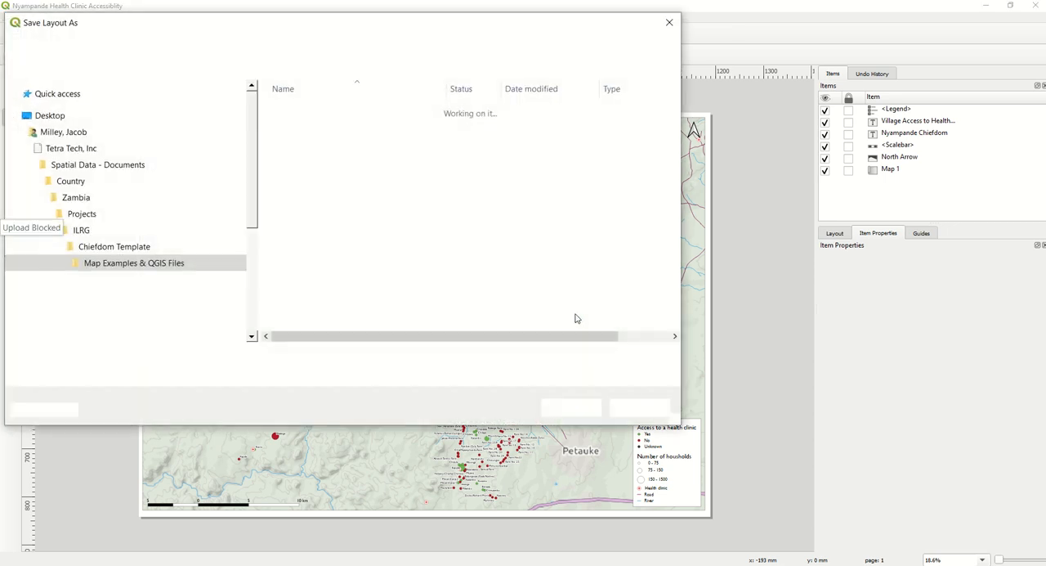
pyautogui.scroll(-15, 170, 217)
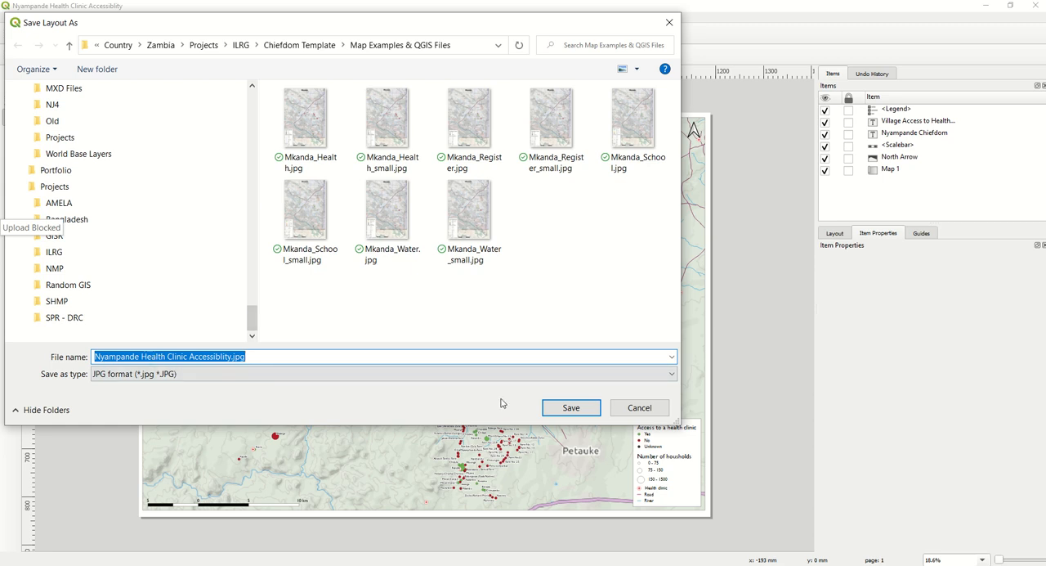
pyautogui.click(571, 408)
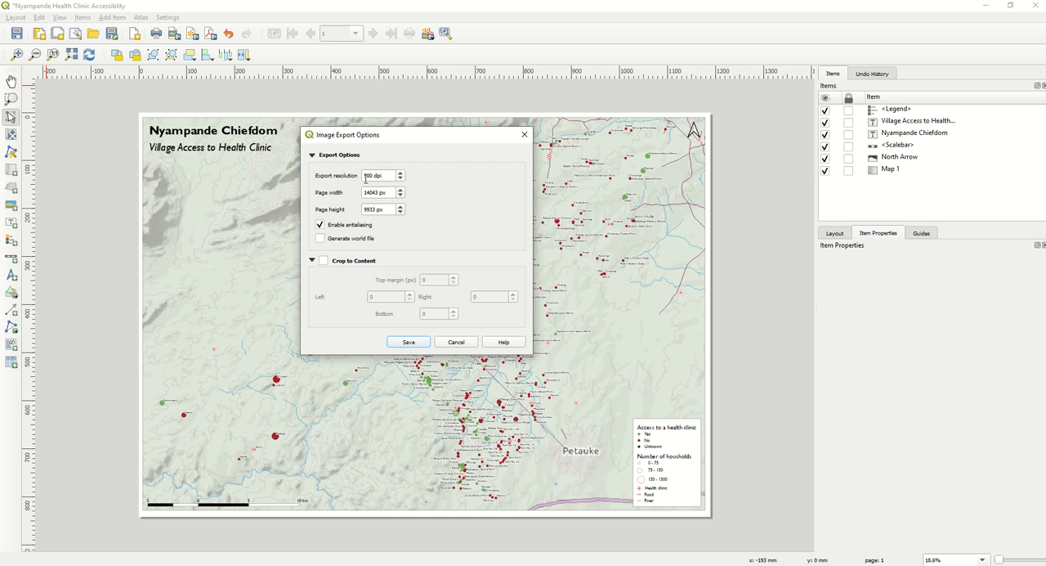
# - Set the image export resolution to 500 dpi and complete the export
pyautogui.click(367, 177)
pyautogui.press('BackSpace')
pyautogui.write('5')
pyautogui.click(409, 342)
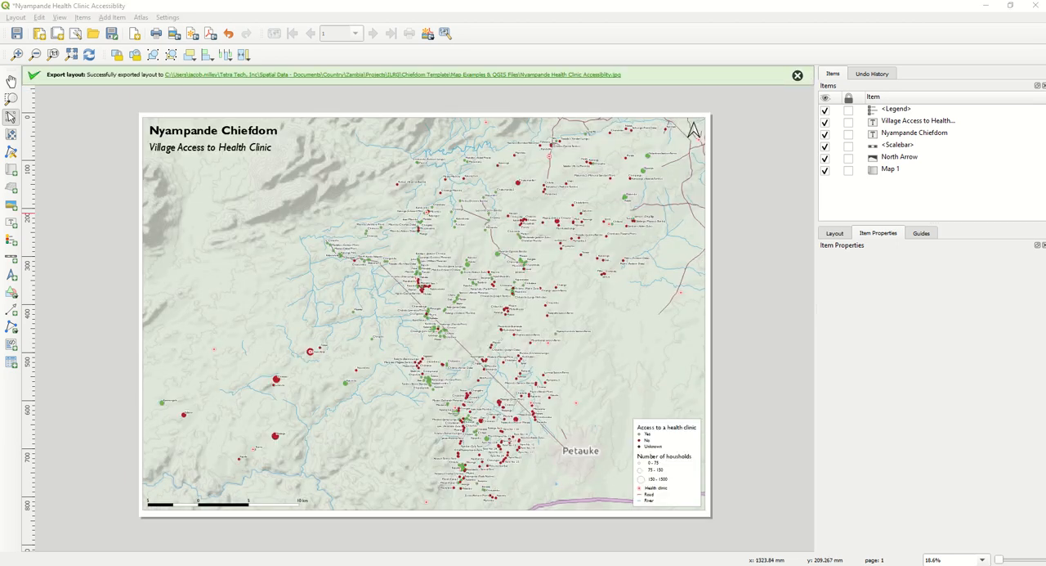
# - Switch to File Explorer and open the exported Nyampande Health Clinic Accessiblity.jpg from the Map Examples & QGIS Files folder to check it
pyautogui.hotkey('alt', 'Tab')
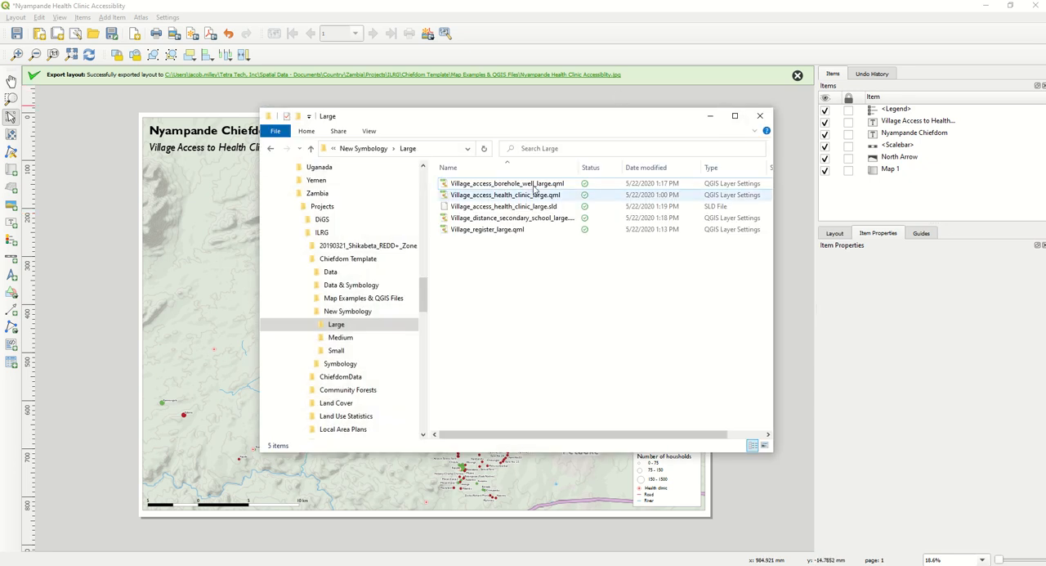
pyautogui.click(363, 149)
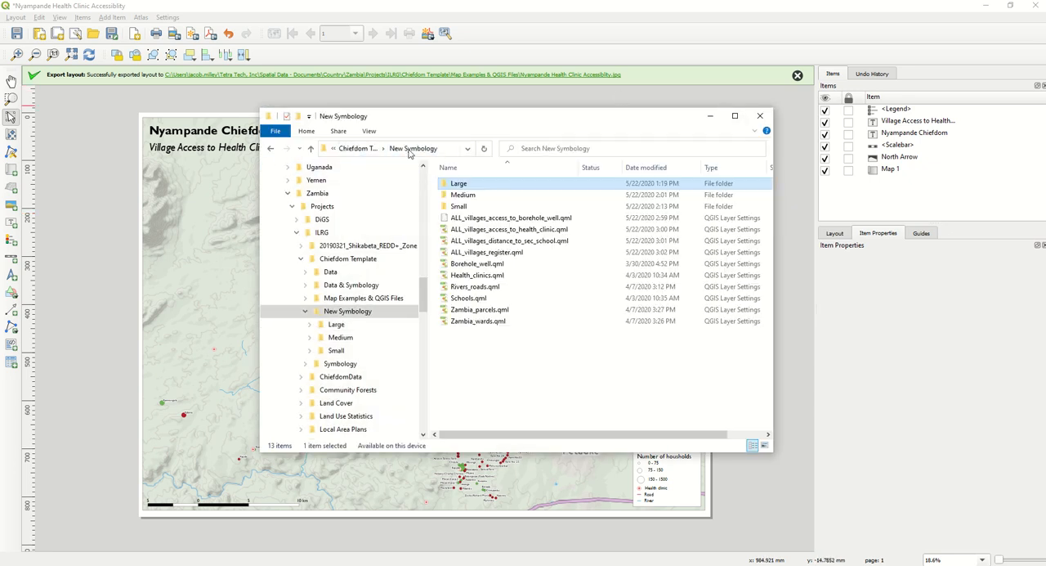
pyautogui.click(367, 150)
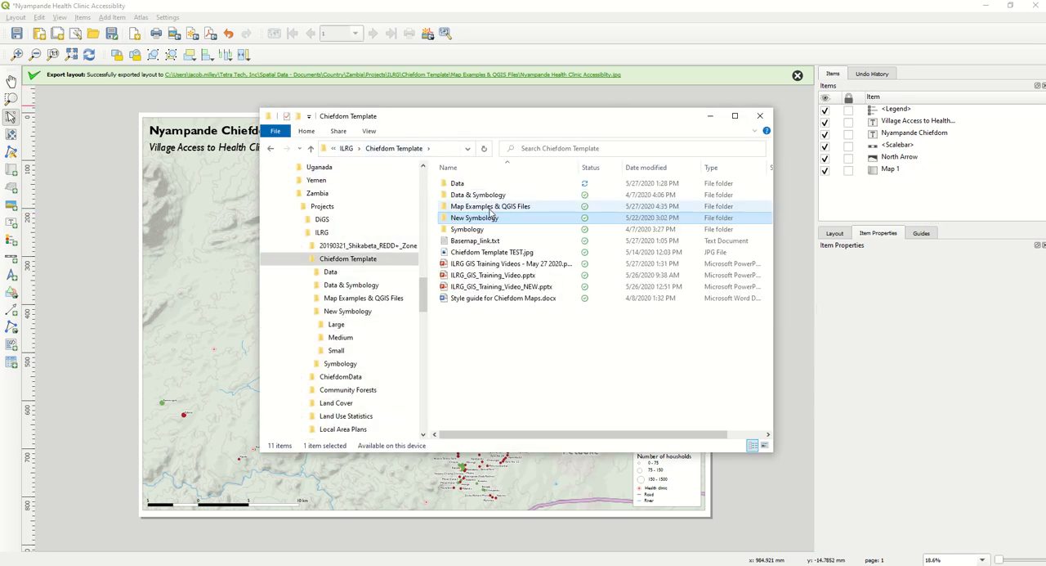
pyautogui.doubleClick(491, 206)
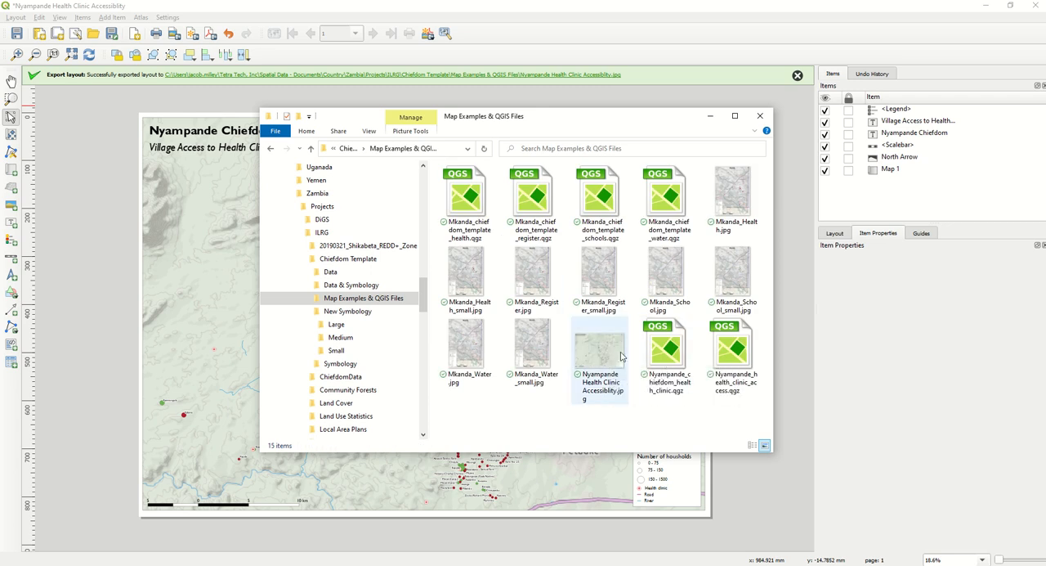
pyautogui.click(606, 350)
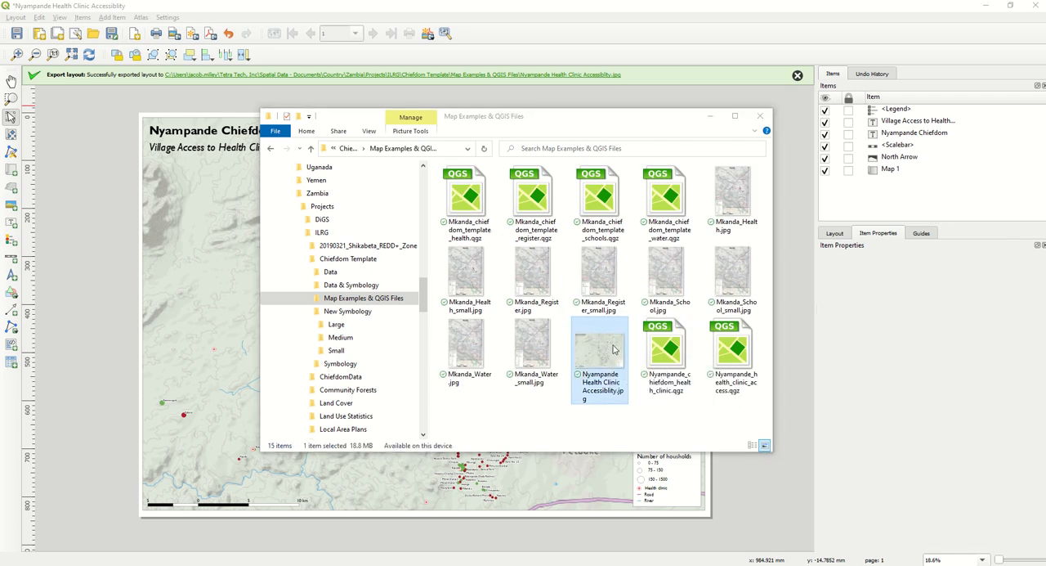
pyautogui.moveTo(973, 129); pyautogui.dragTo(515, 0)
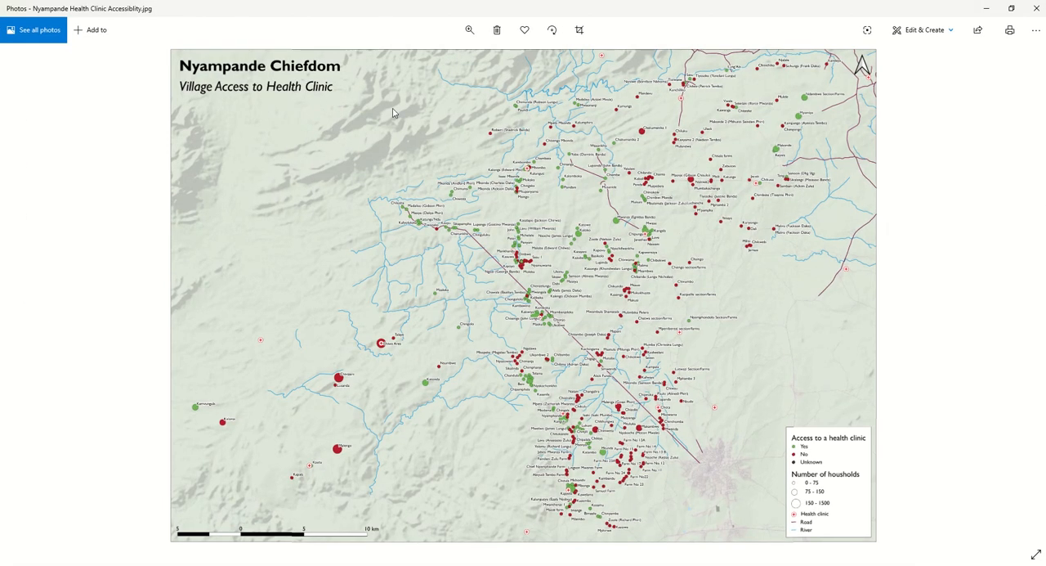